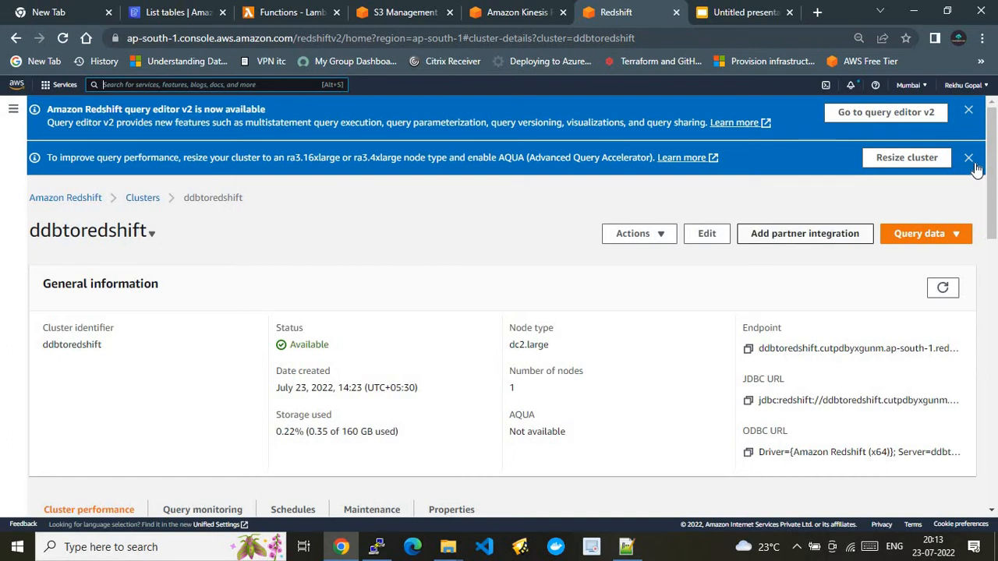
Dismiss the notices on the cluster page, go to the Amazon Redshift dashboard and dismiss its notice
click(969, 158)
click(969, 112)
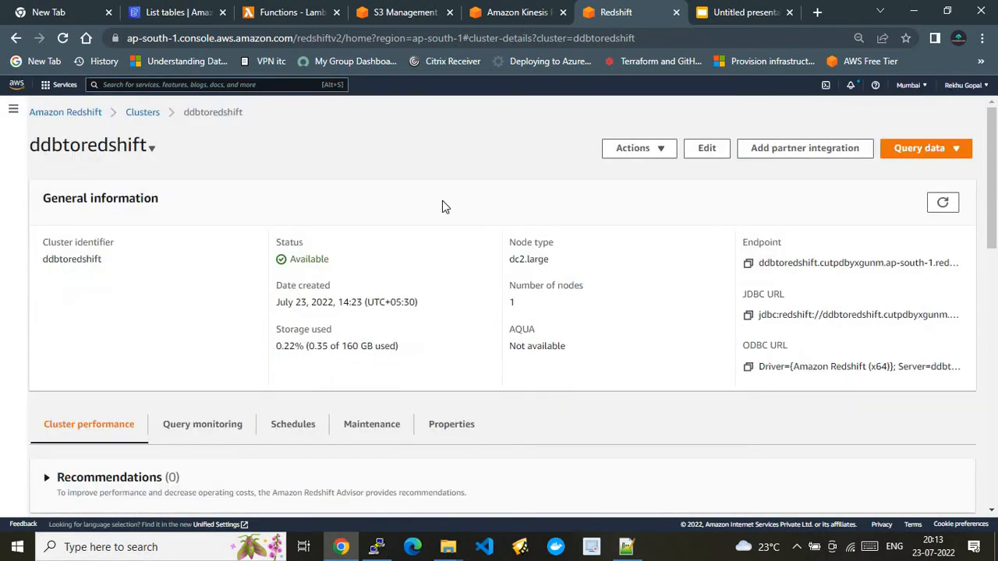
click(143, 113)
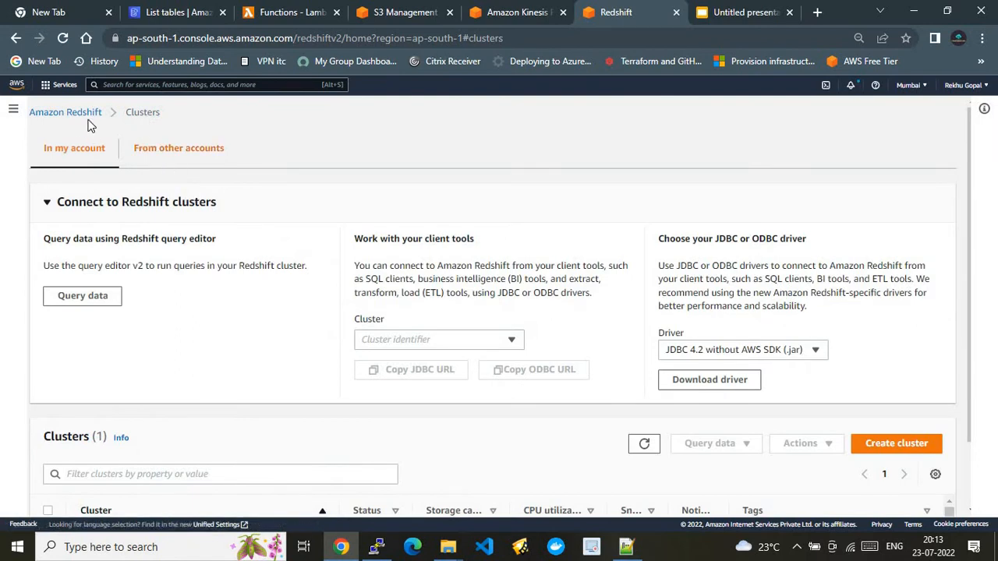
click(51, 114)
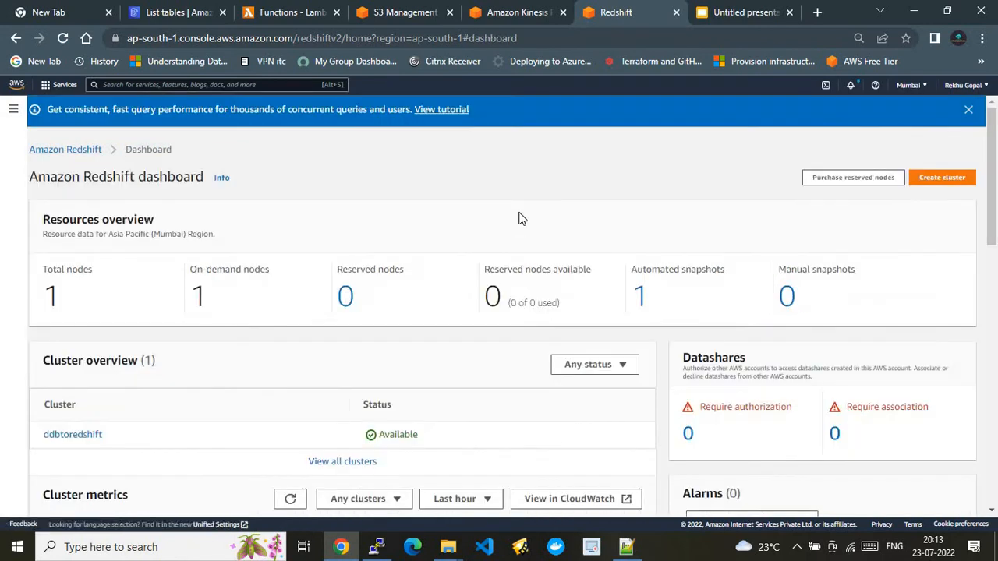
click(969, 111)
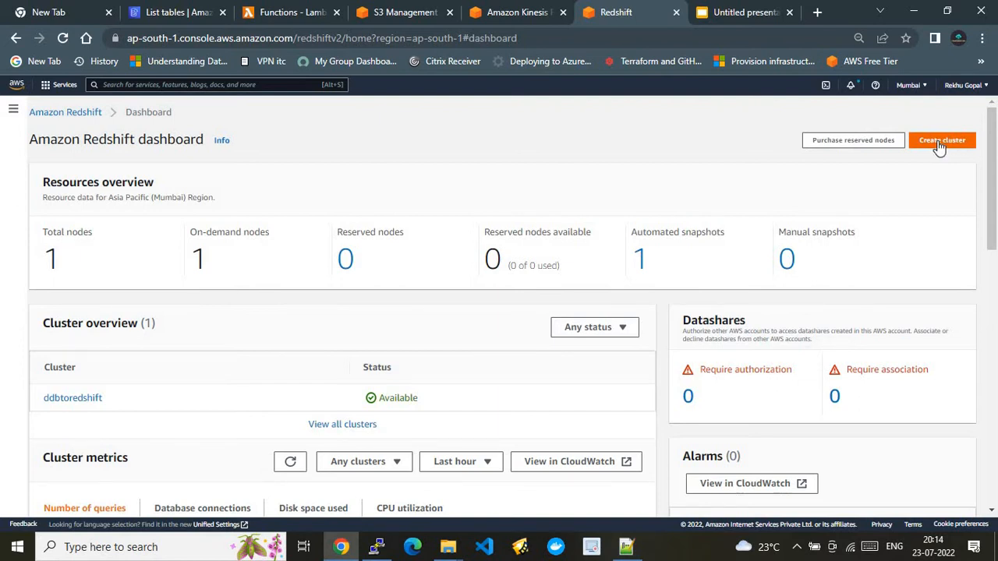
Start configuring a new Redshift cluster and choose the Free trial option
click(939, 148)
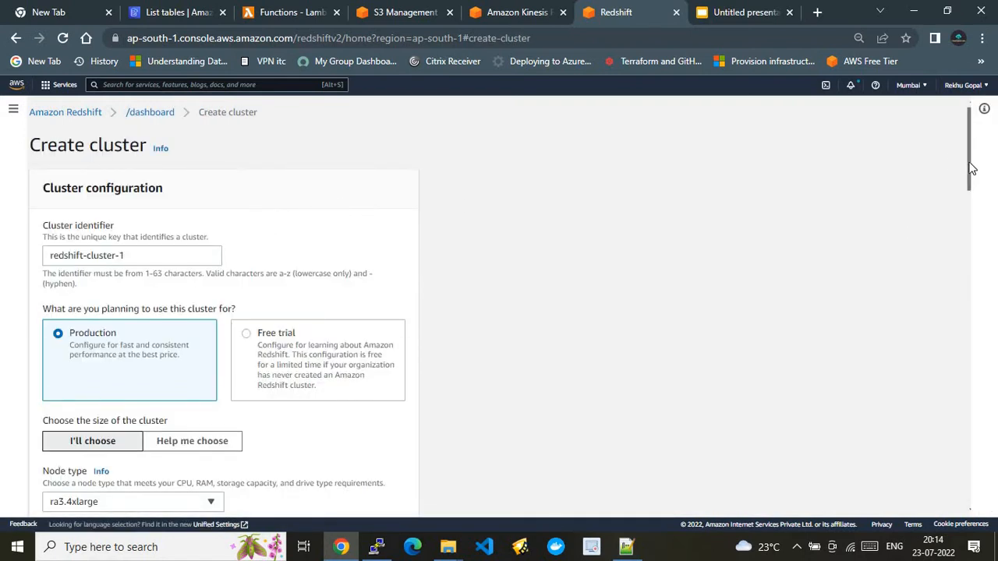
mouse_move(970, 153)
mouse_down()
mouse_move(969, 187)
mouse_move(970, 165)
mouse_up()
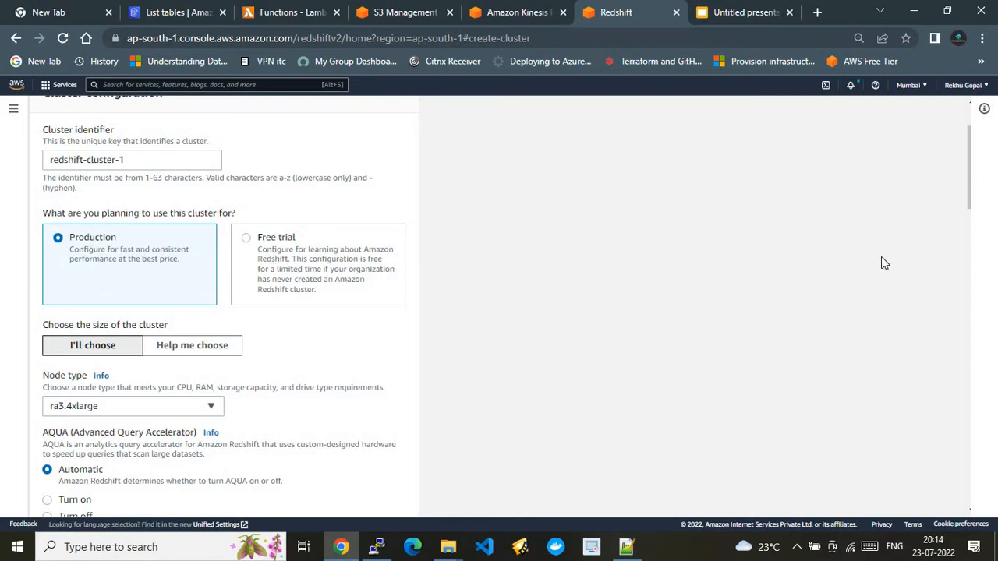
mouse_move(972, 203)
mouse_down()
mouse_move(972, 256)
mouse_move(972, 207)
mouse_up()
click(248, 169)
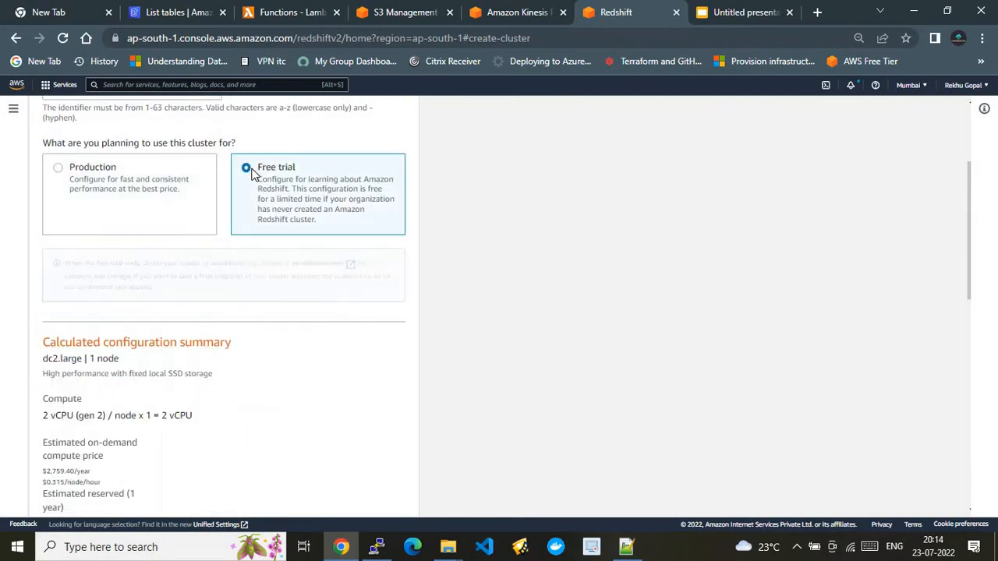
drag(971, 238, 984, 474)
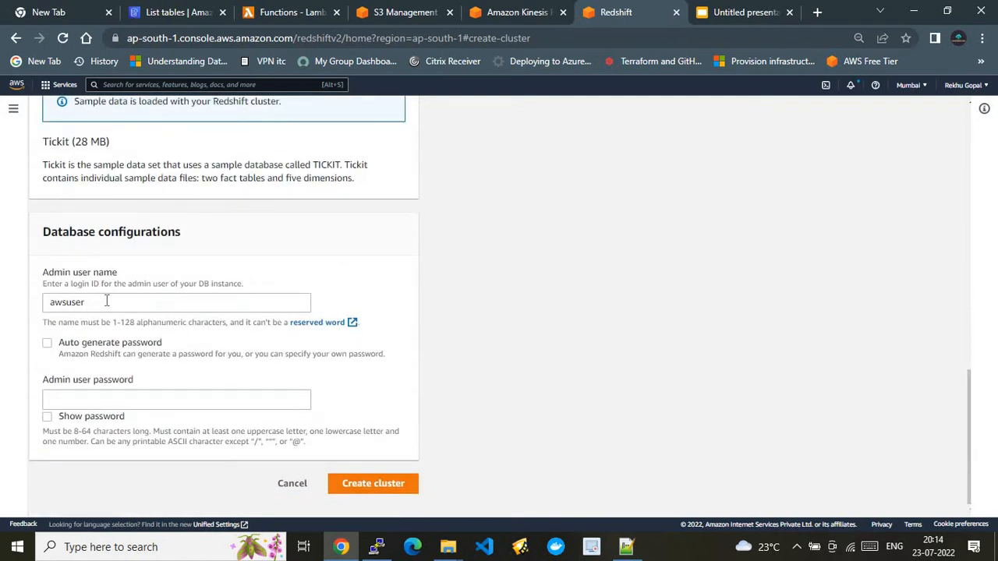
Check the Redshift admin user name and password noted in Helpfile.json, and cancel the new cluster's creation
click(69, 305)
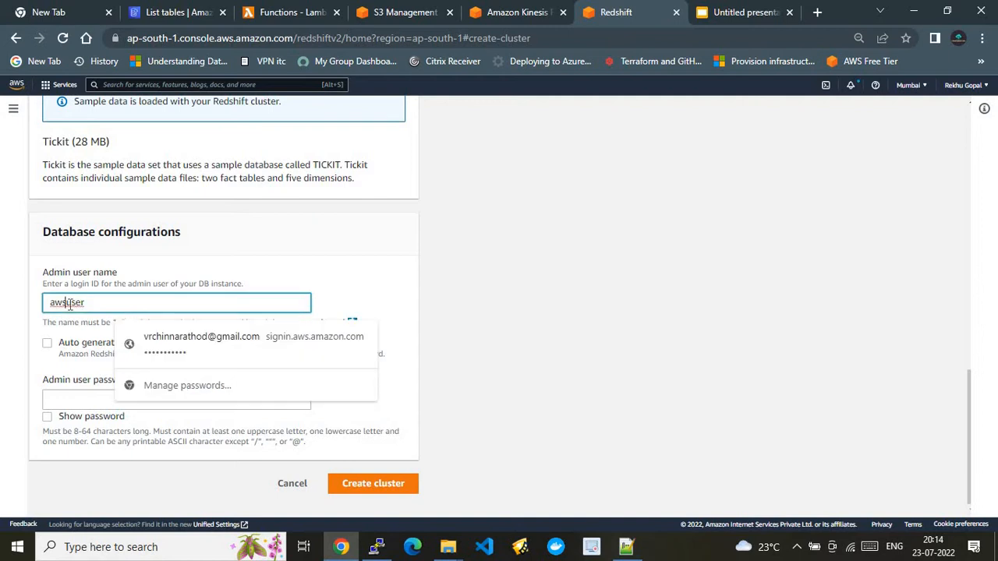
click(72, 398)
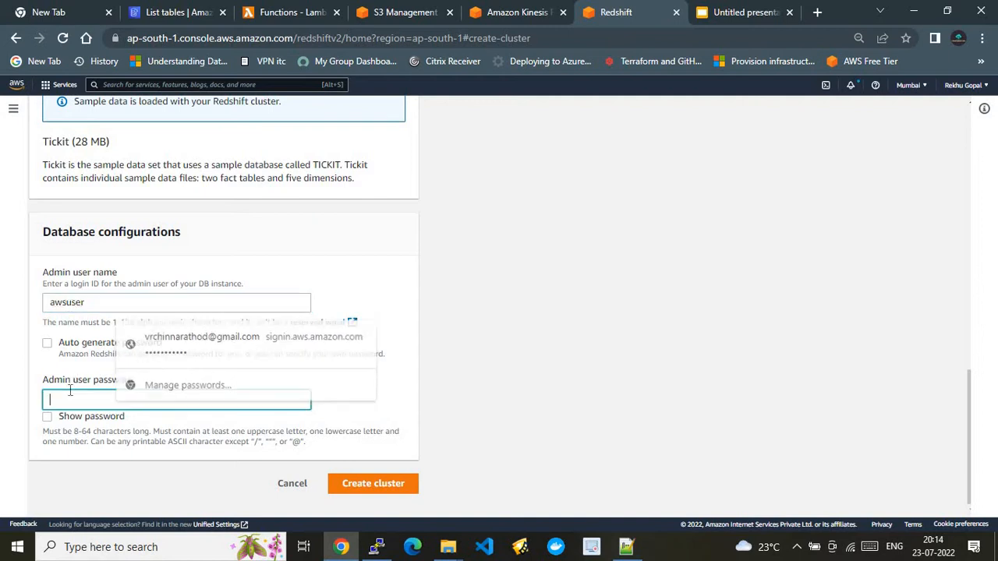
click(626, 547)
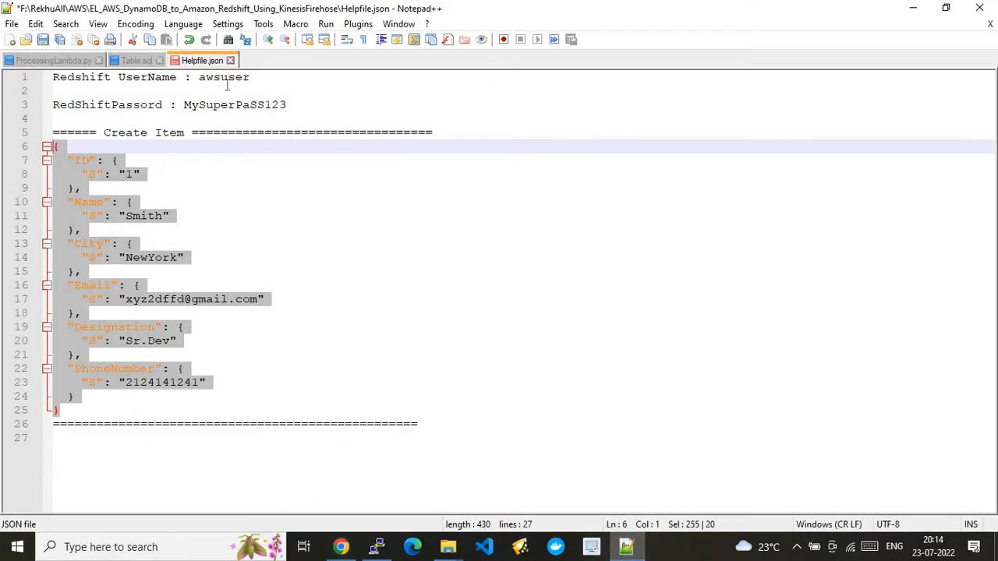
double_click(227, 79)
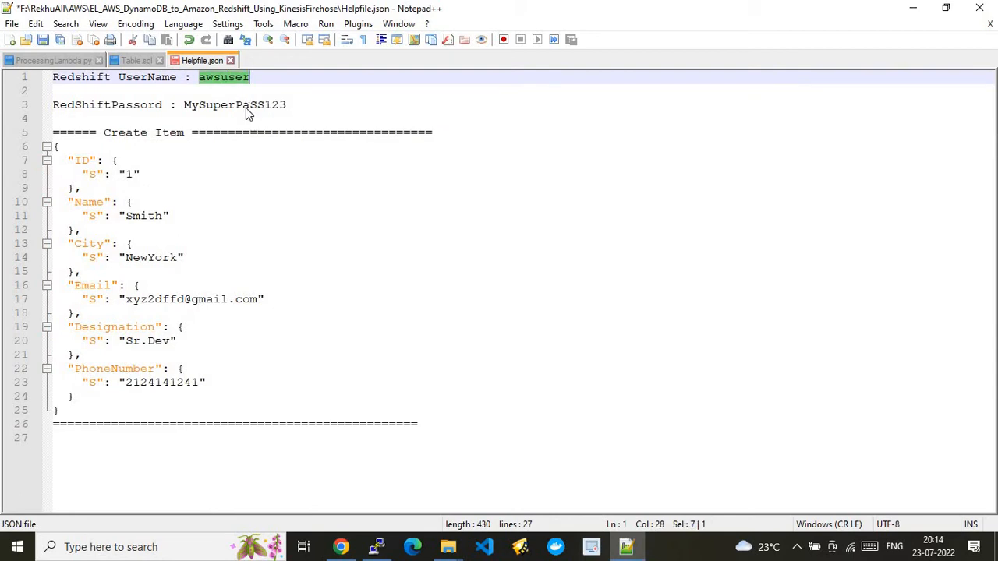
double_click(246, 107)
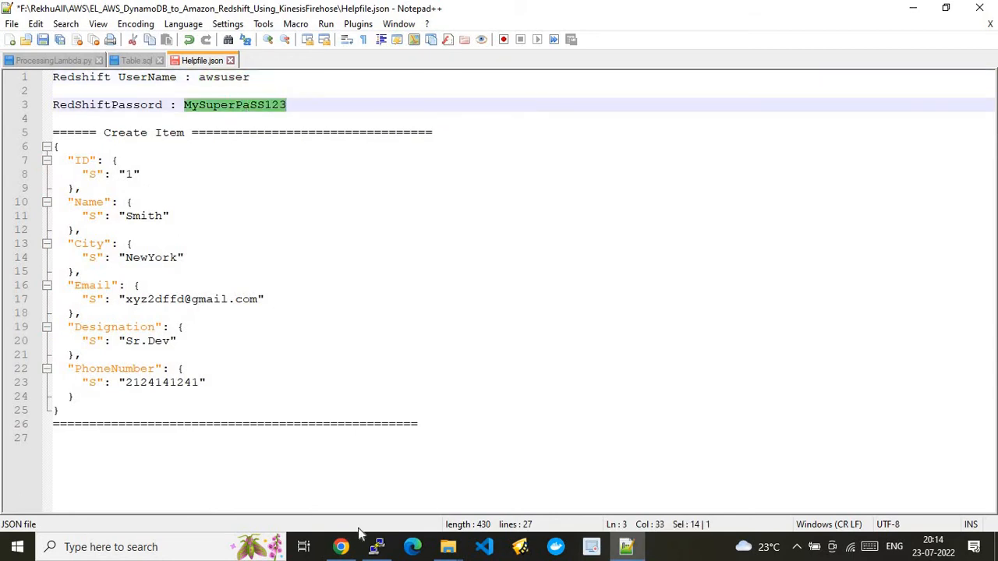
click(342, 548)
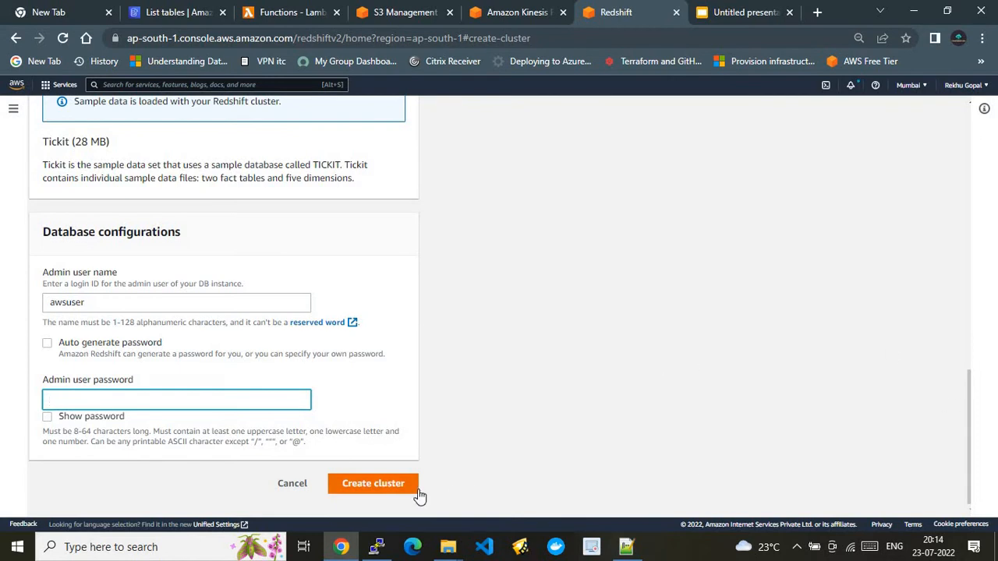
click(287, 490)
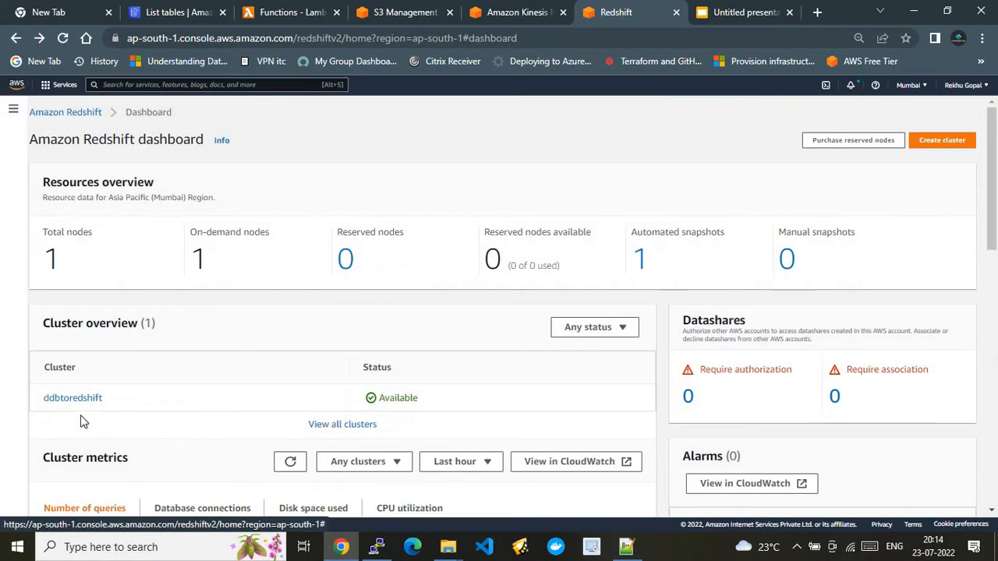
View the details of the ddbtoredshift cluster and the ETL architecture slide in the presentation
click(68, 403)
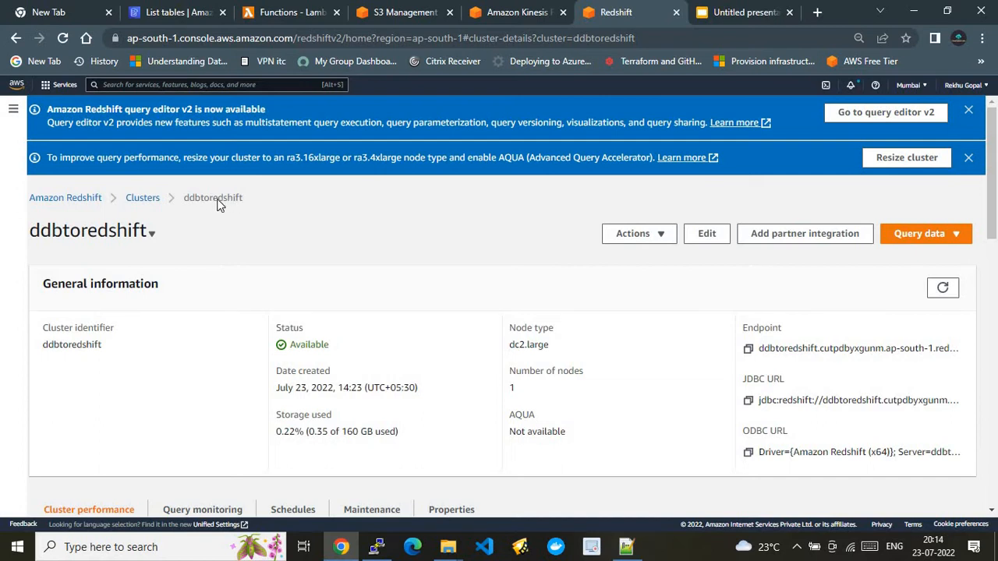
click(969, 159)
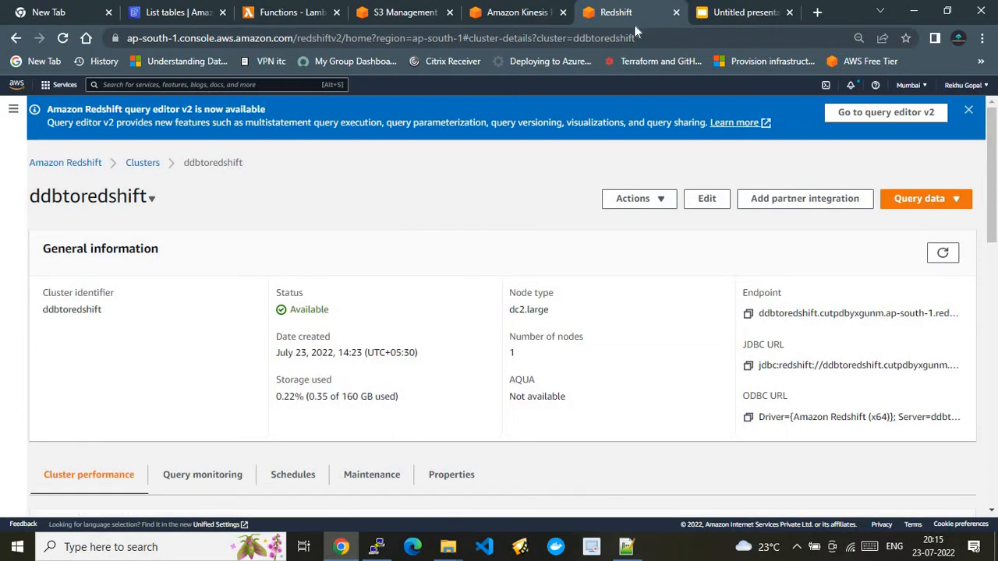
click(718, 11)
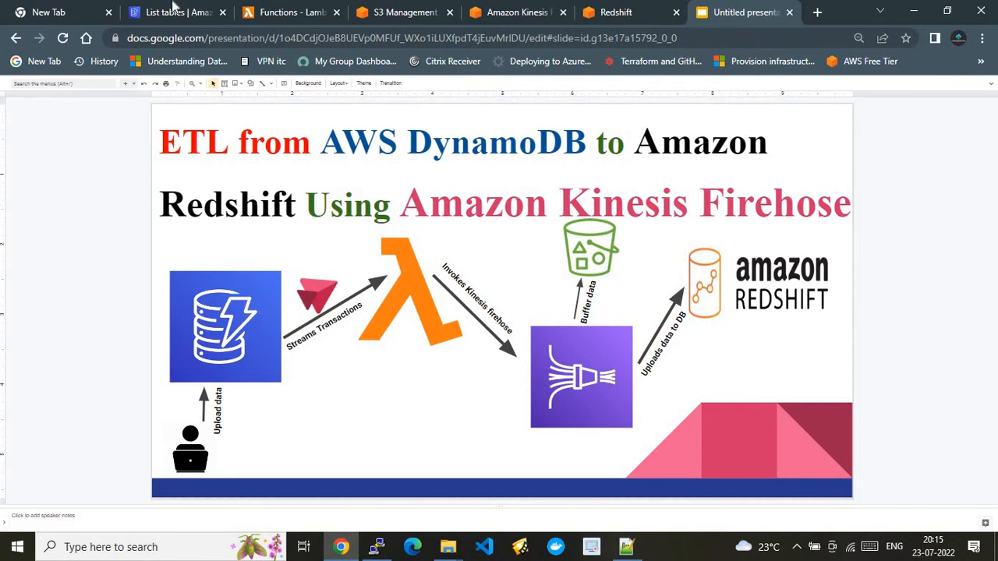
Create a DynamoDB table named employes with the String partition key ID and the default settings
click(170, 11)
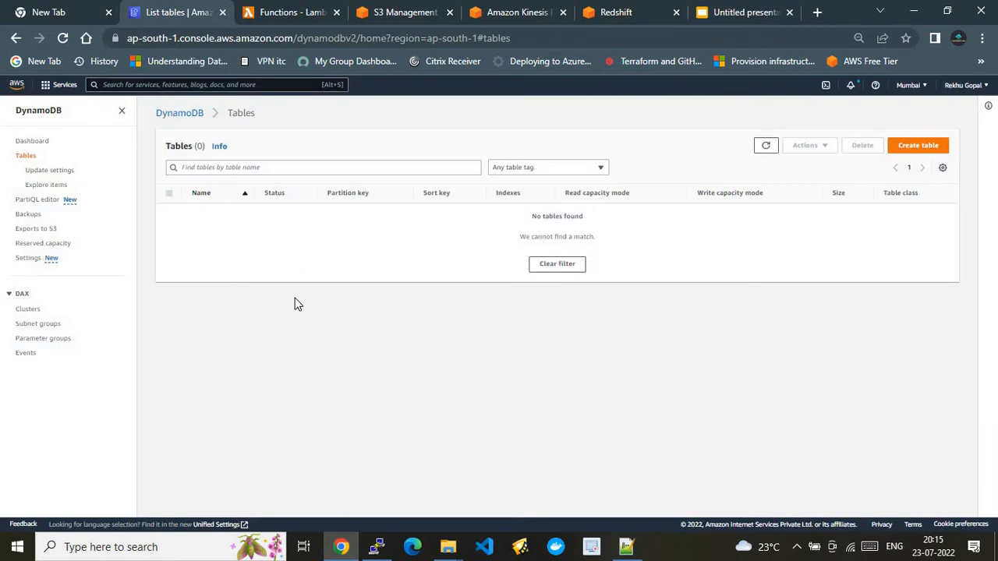
click(920, 149)
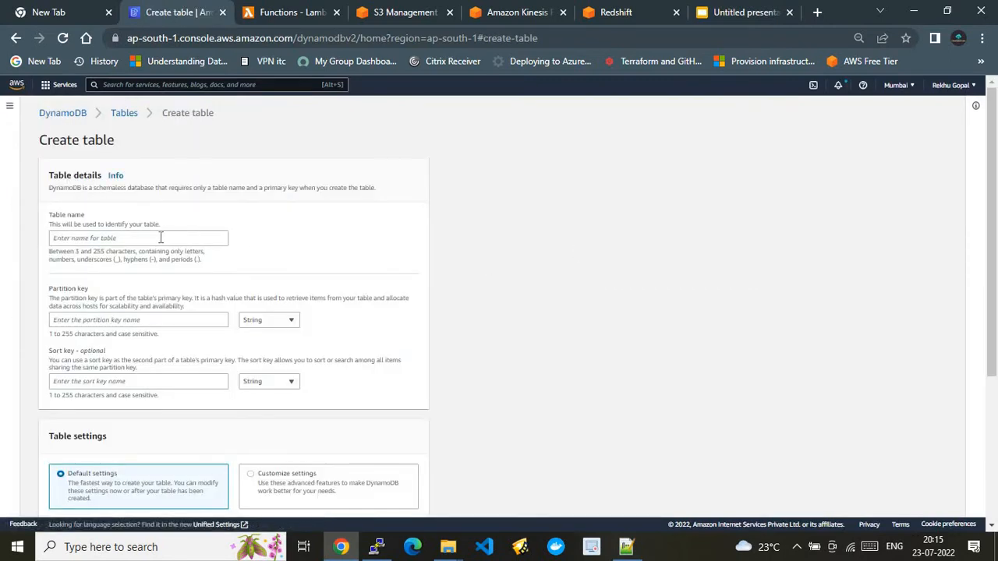
click(160, 238)
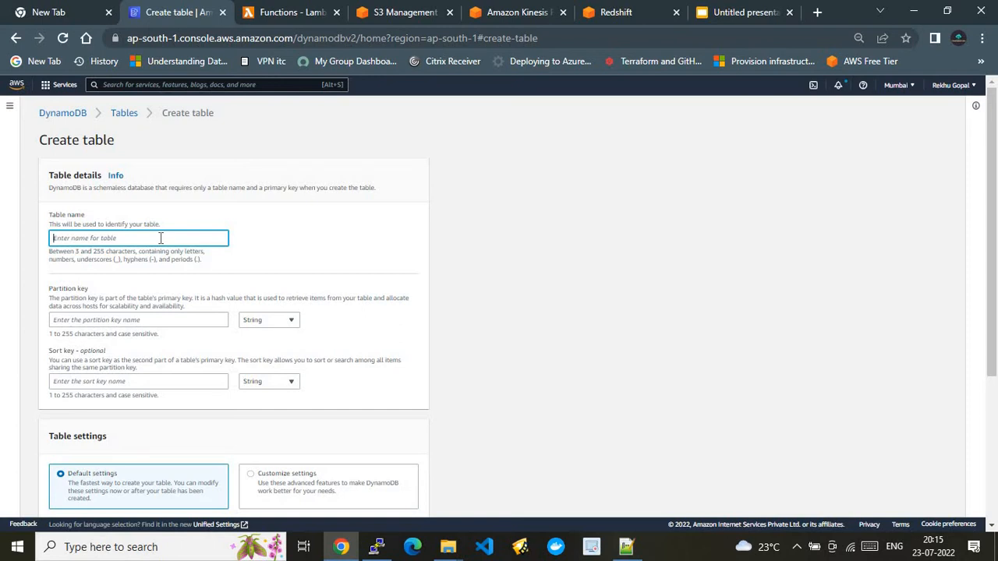
text(employe)
key(ctrl+a)
text(e)
click(112, 320)
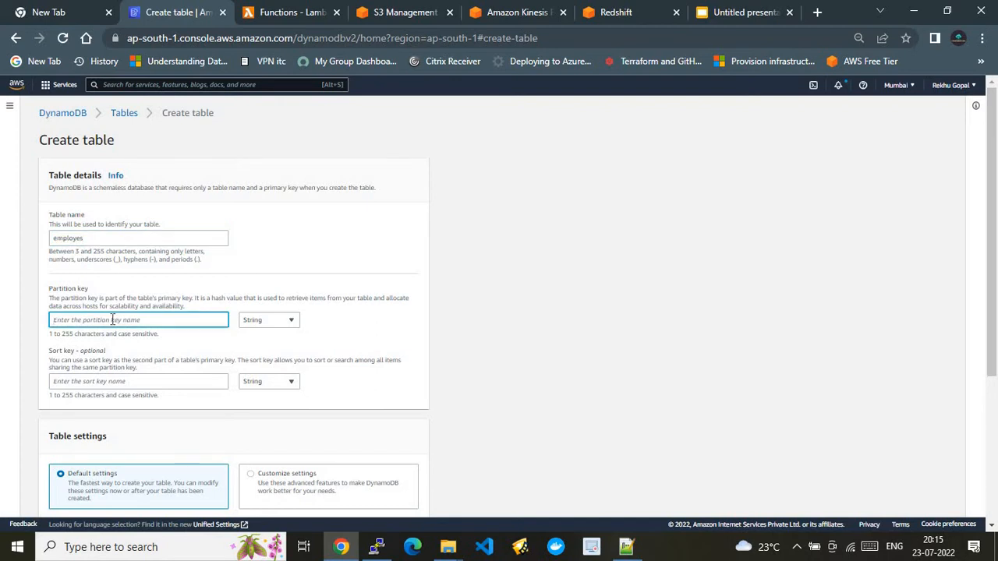
text(ID)
drag(992, 368, 989, 500)
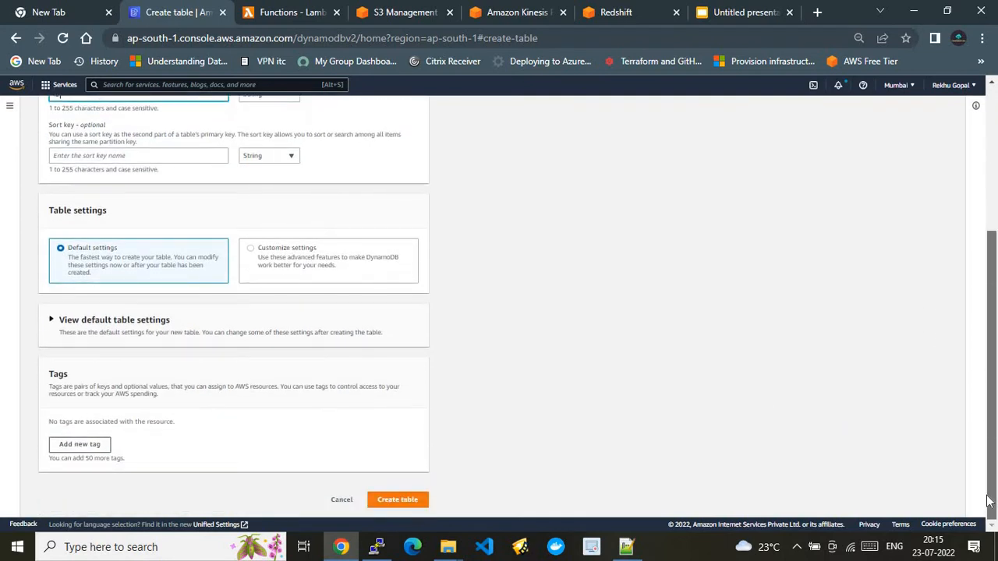
click(404, 499)
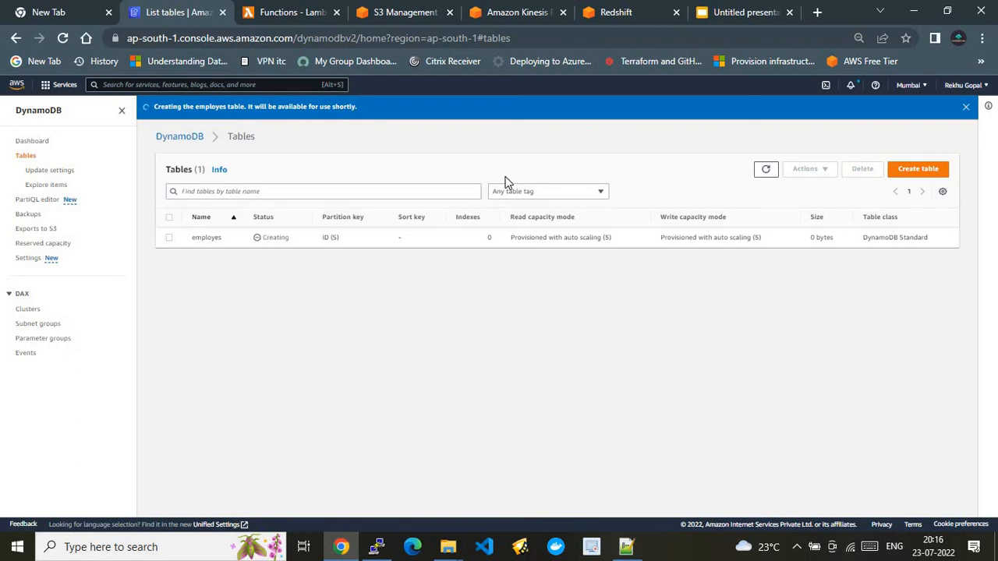
Refresh the DynamoDB table list and explore the items of the employes table
click(766, 170)
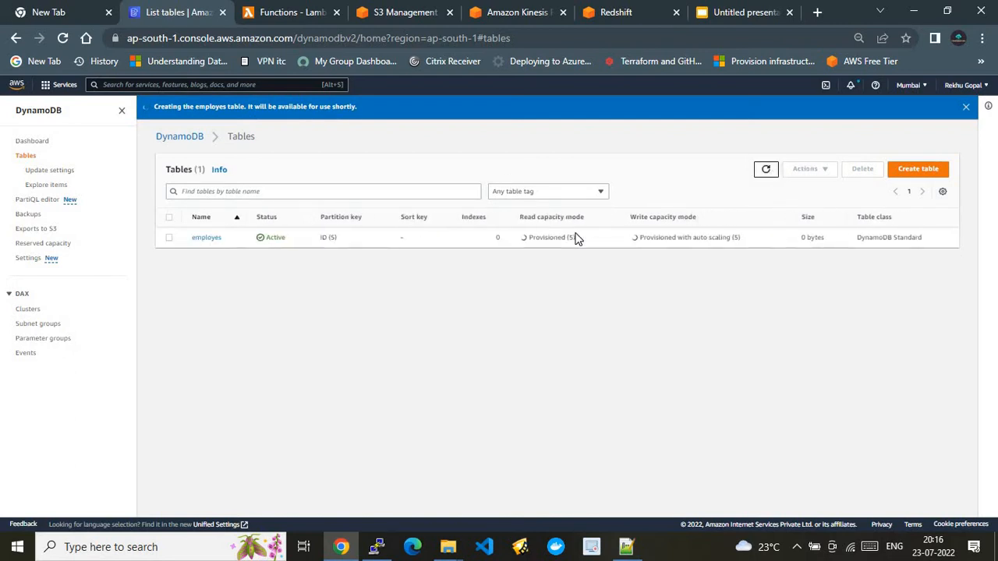
click(207, 240)
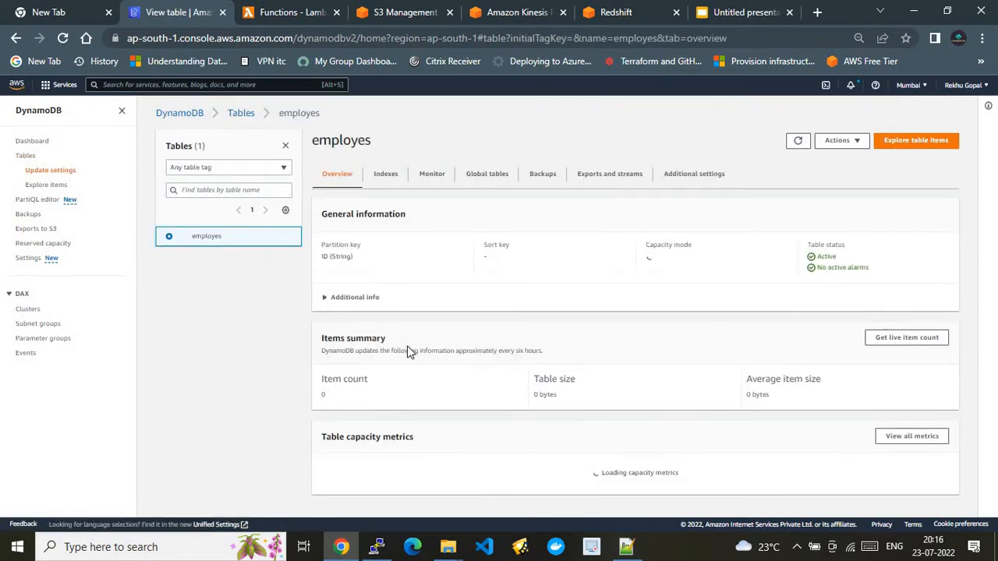
click(911, 144)
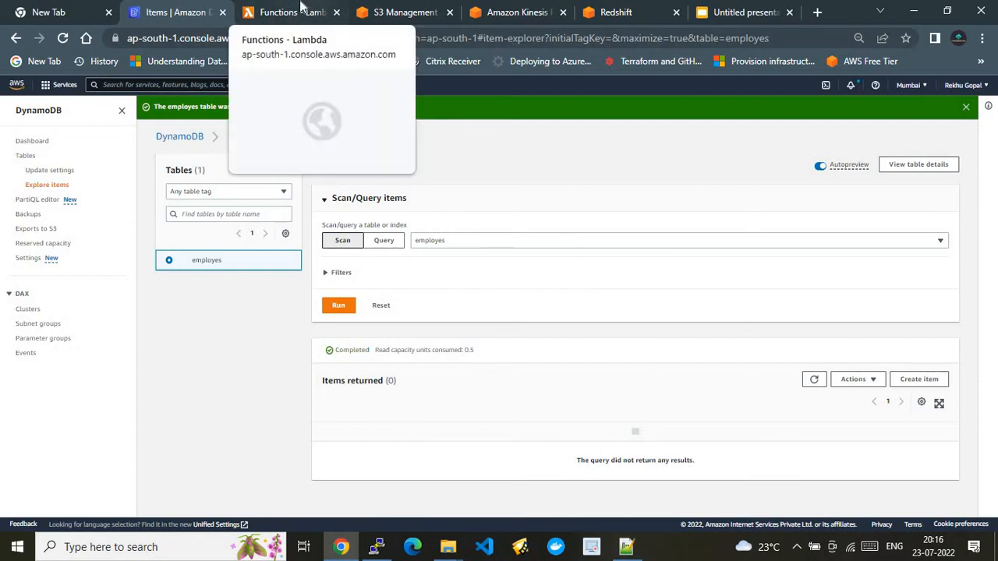
Review the Lambda stage on the ETL architecture slide and return to the Lambda functions list
click(301, 6)
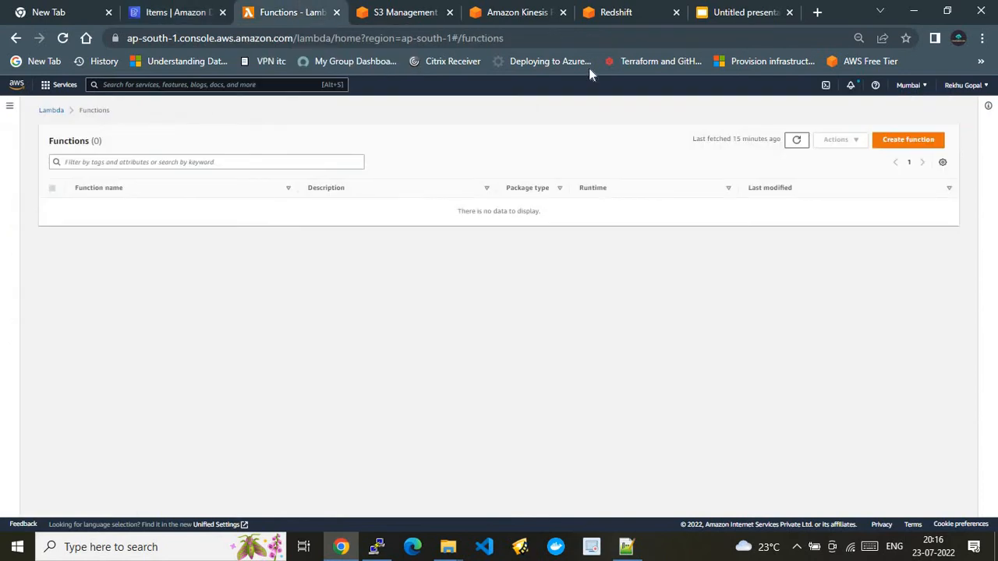
click(760, 11)
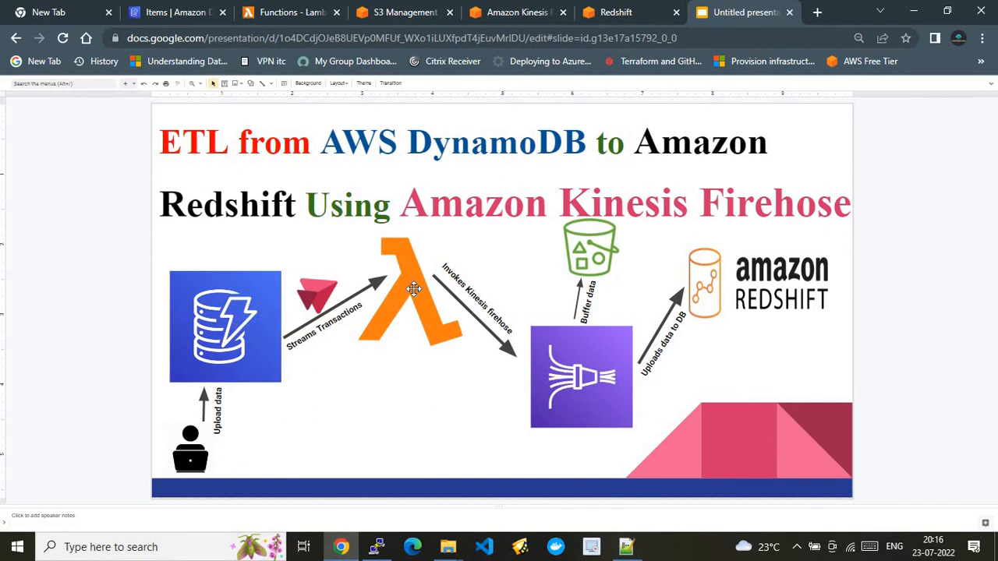
click(279, 9)
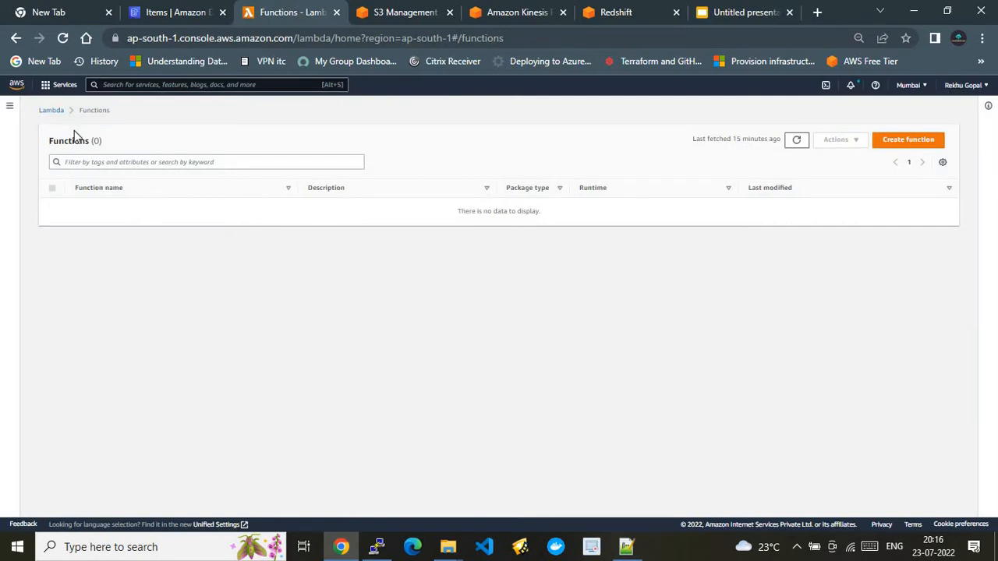
Start a new Lambda function authored from scratch, named demo, with the Python 3.8 runtime
click(897, 143)
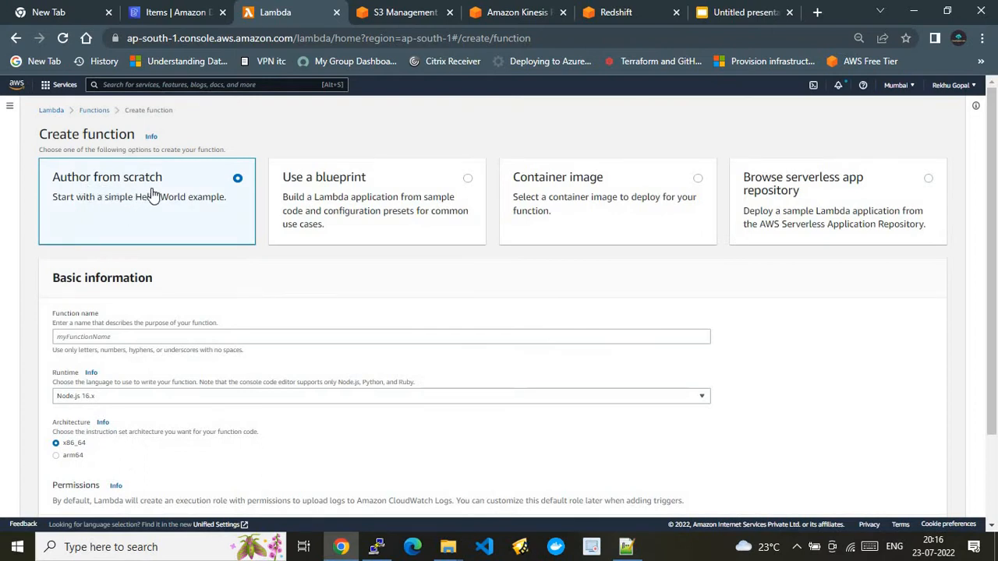
click(121, 336)
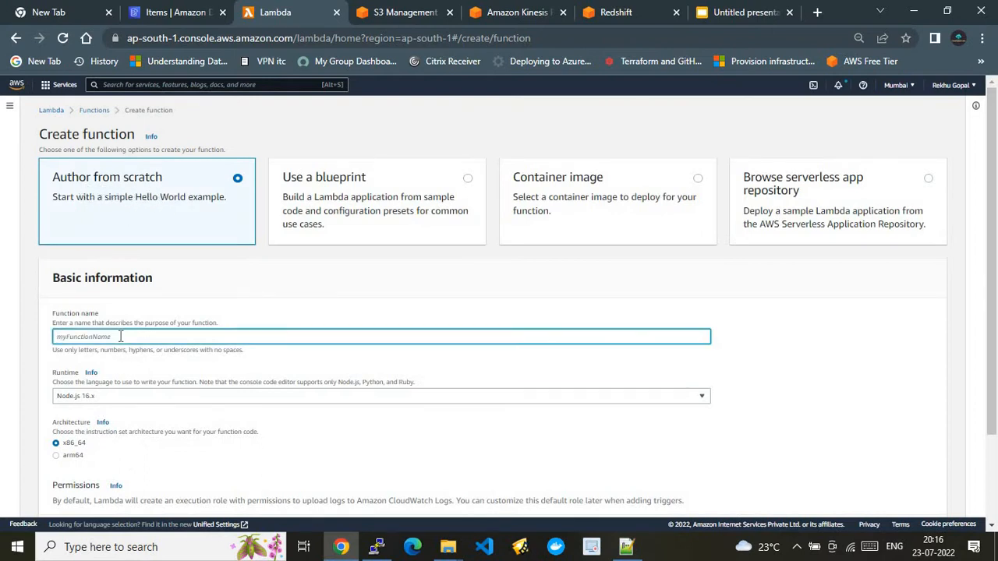
text(demo)
click(152, 399)
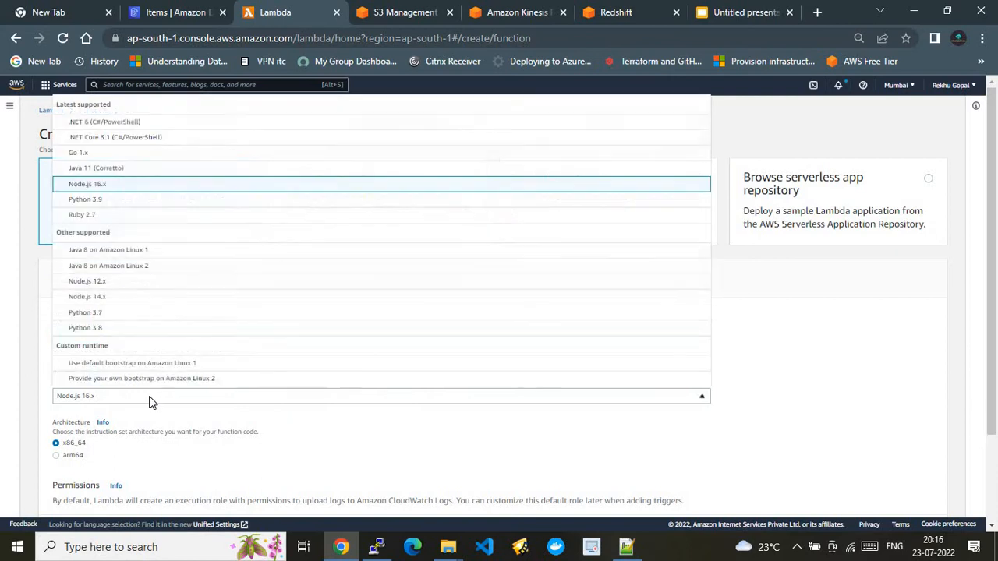
click(135, 328)
Set the function's execution role to the existing role ETLlambdaAccessRole
drag(995, 340, 996, 434)
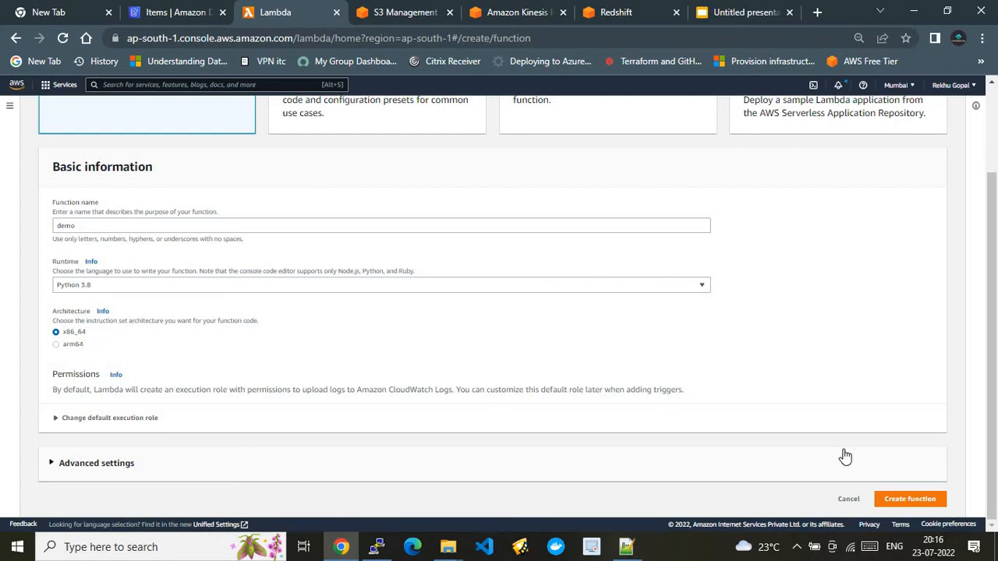
click(109, 419)
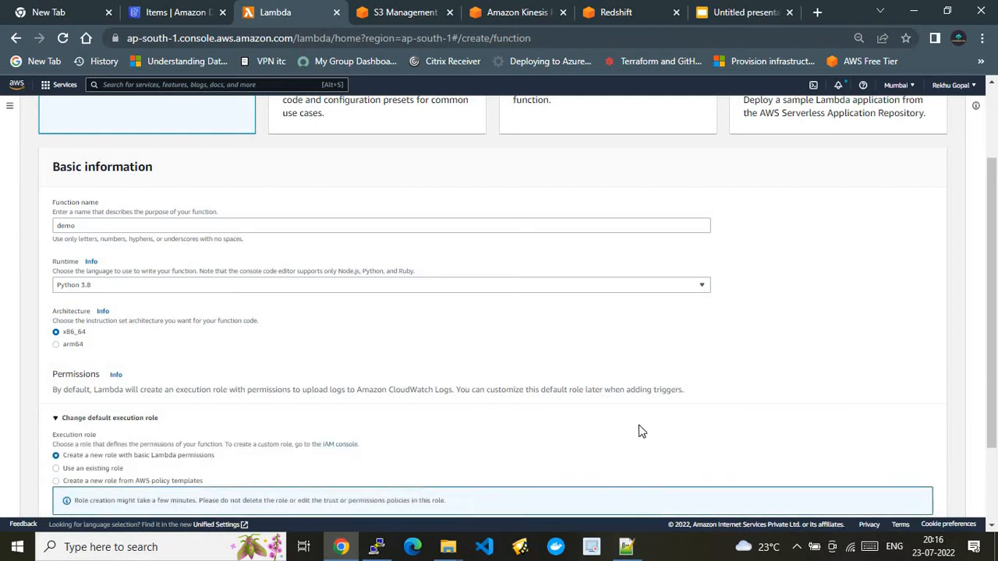
scroll(989, 414, down, 2)
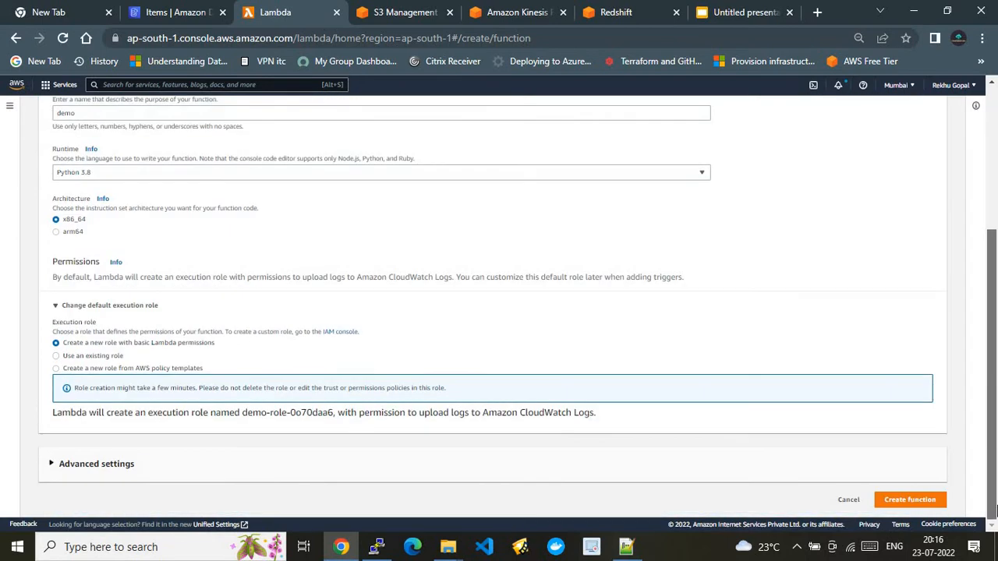
click(65, 357)
click(128, 423)
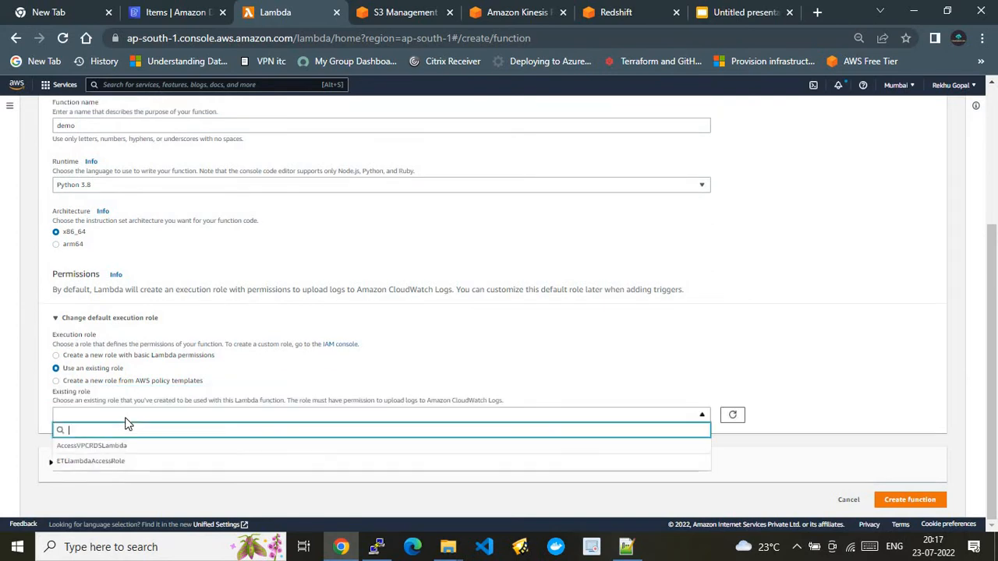
click(105, 466)
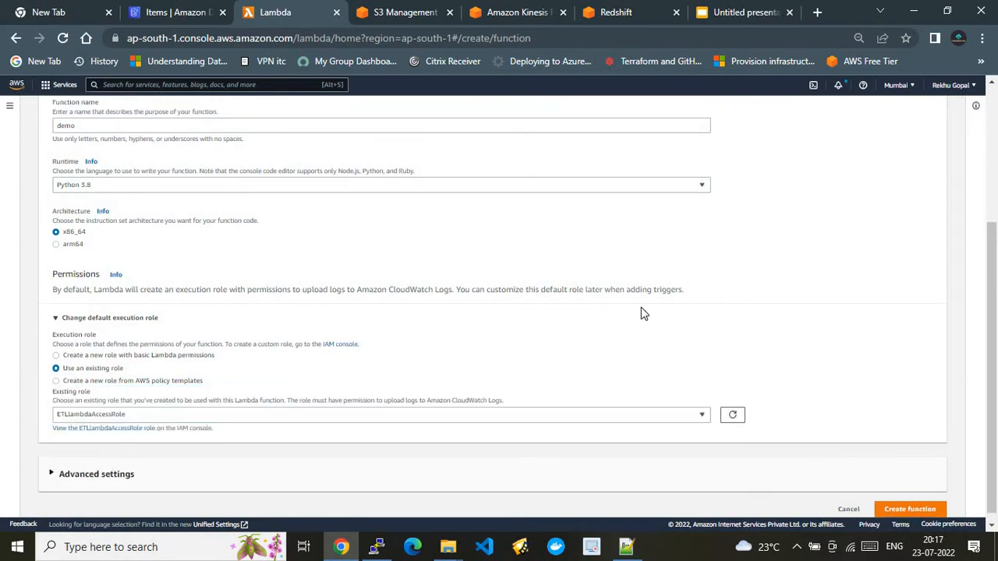
Review the advanced settings, create the demo function with them unchanged, and dismiss the notification
scroll(996, 382, down, 1)
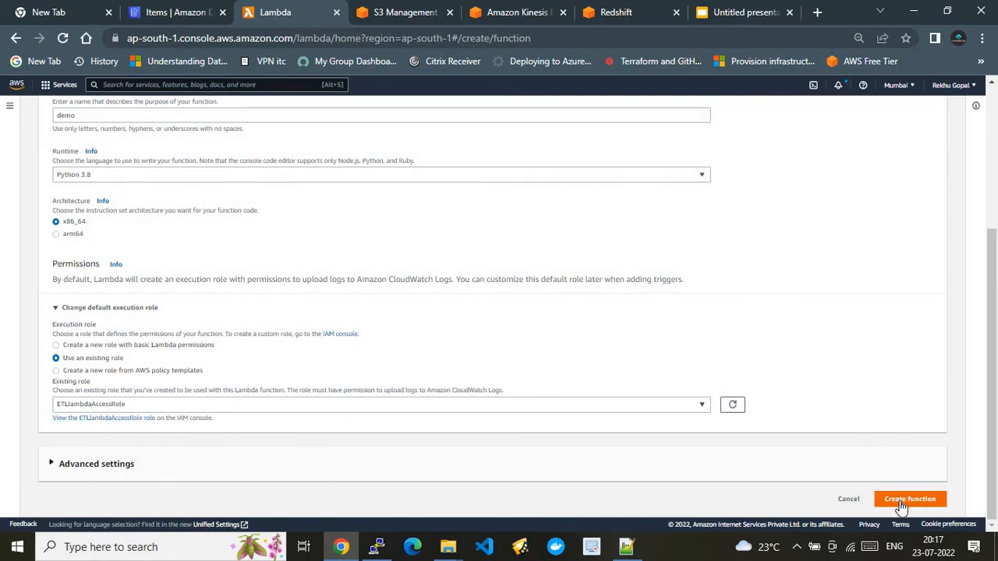
click(94, 462)
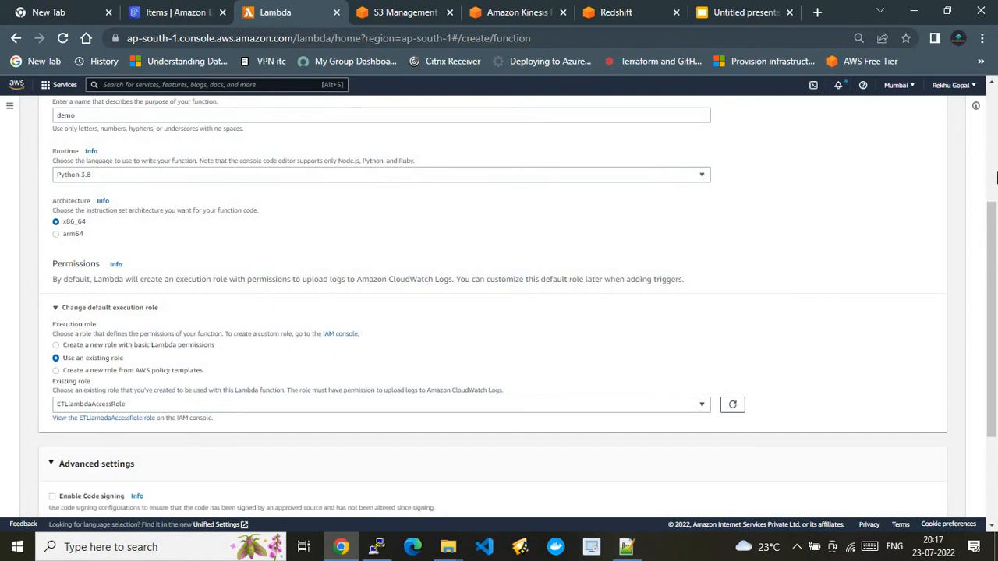
scroll(996, 279, down, 3)
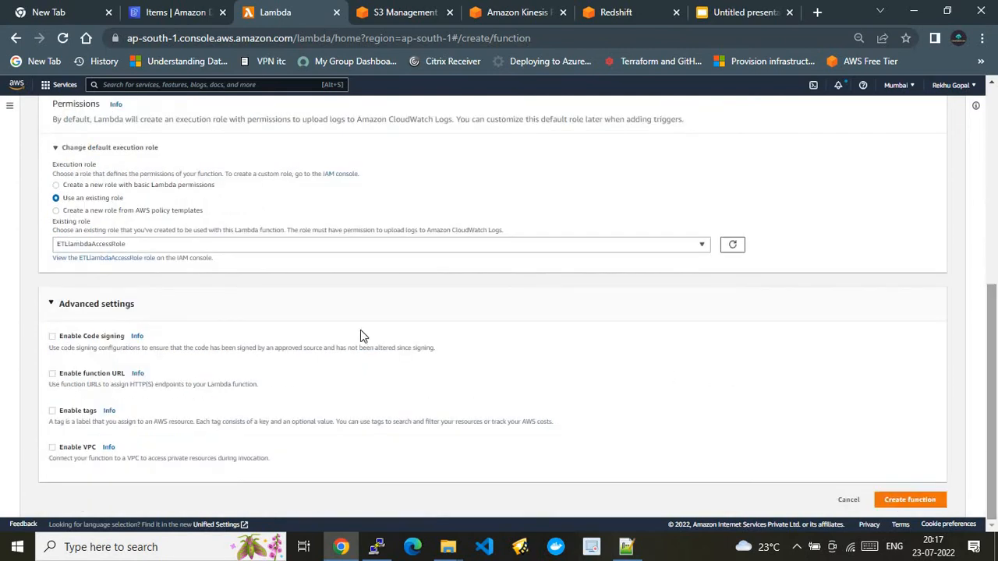
click(905, 503)
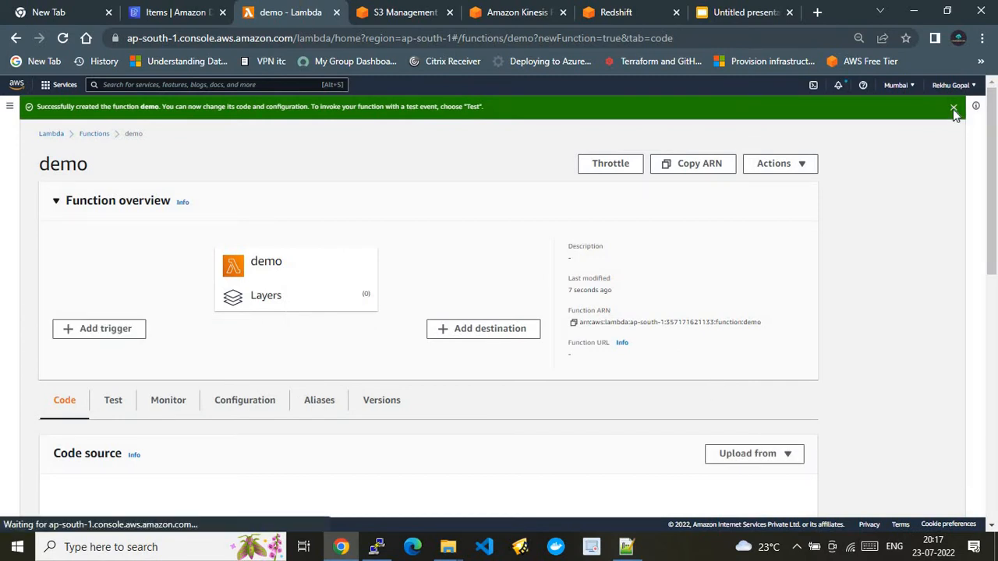
click(954, 109)
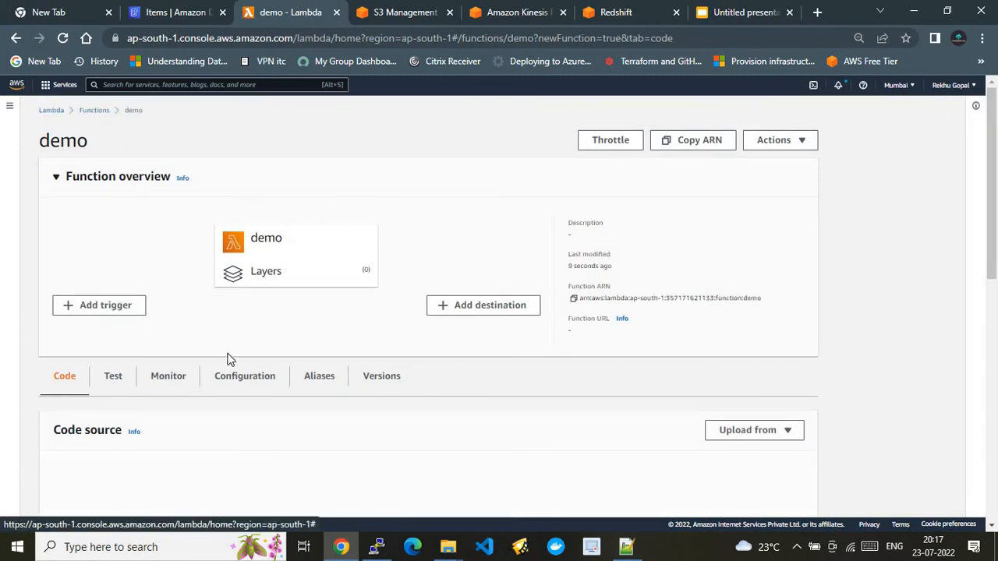
Set the demo function's timeout to 15 min 0 sec in its general configuration and save the basic settings
click(243, 378)
scroll(995, 318, down, 2)
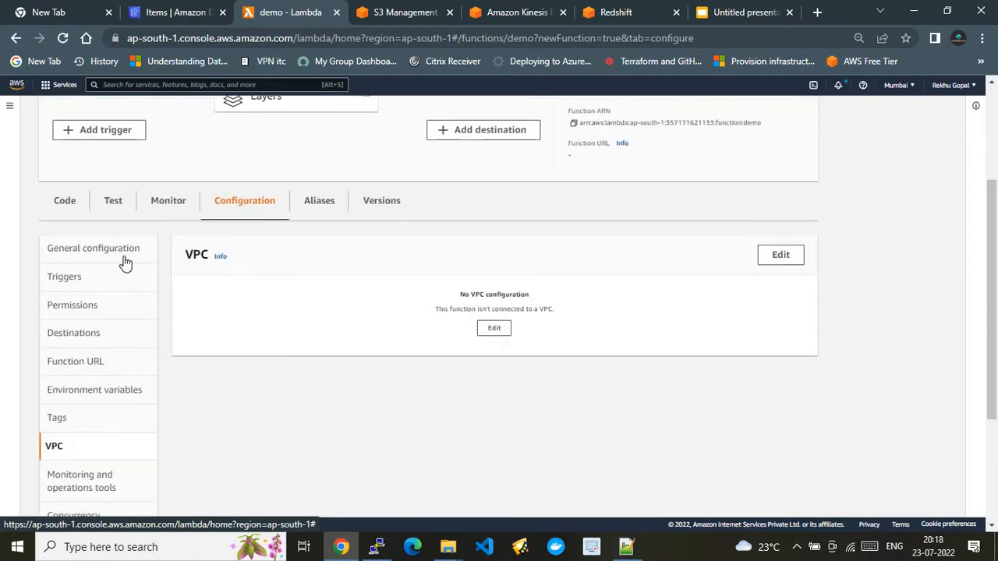
click(121, 258)
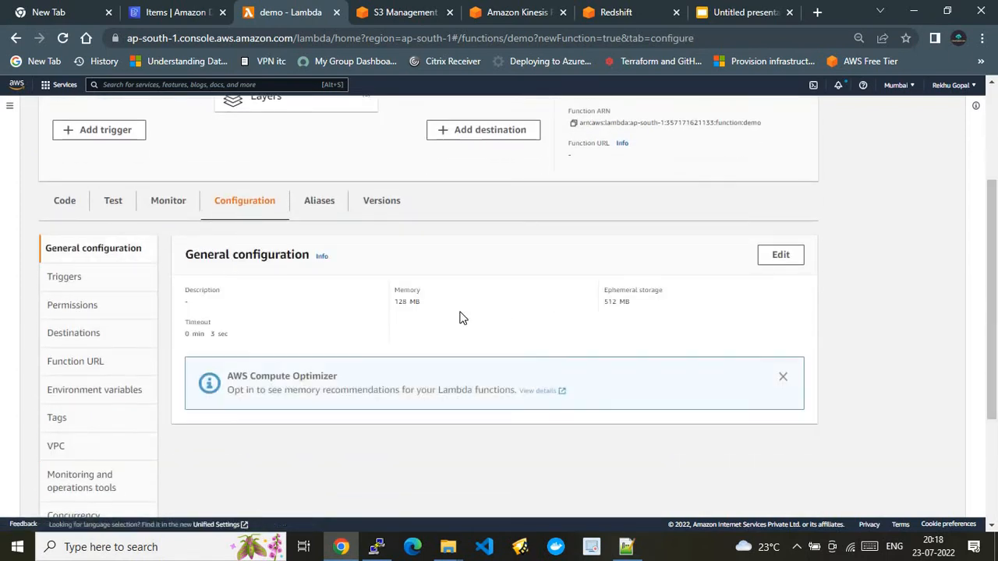
click(780, 256)
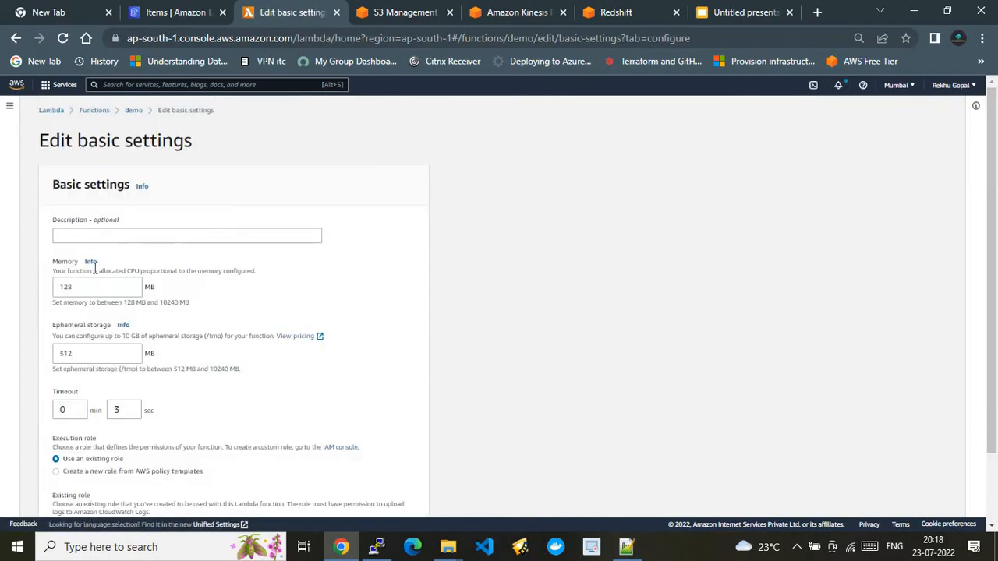
click(72, 409)
key(BackSpace)
text(15)
click(119, 410)
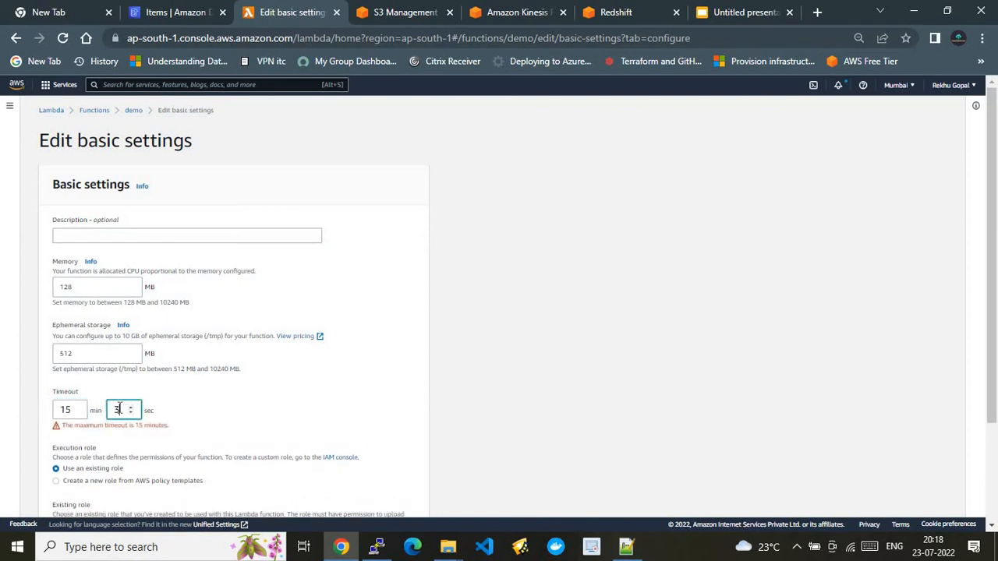
key(BackSpace)
text(0)
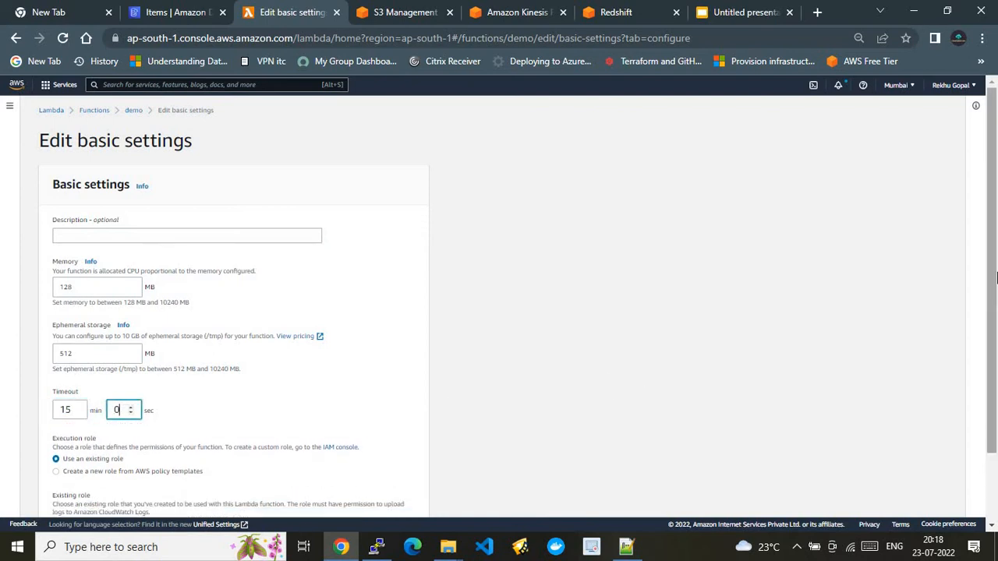
scroll(134, 220, down, 2)
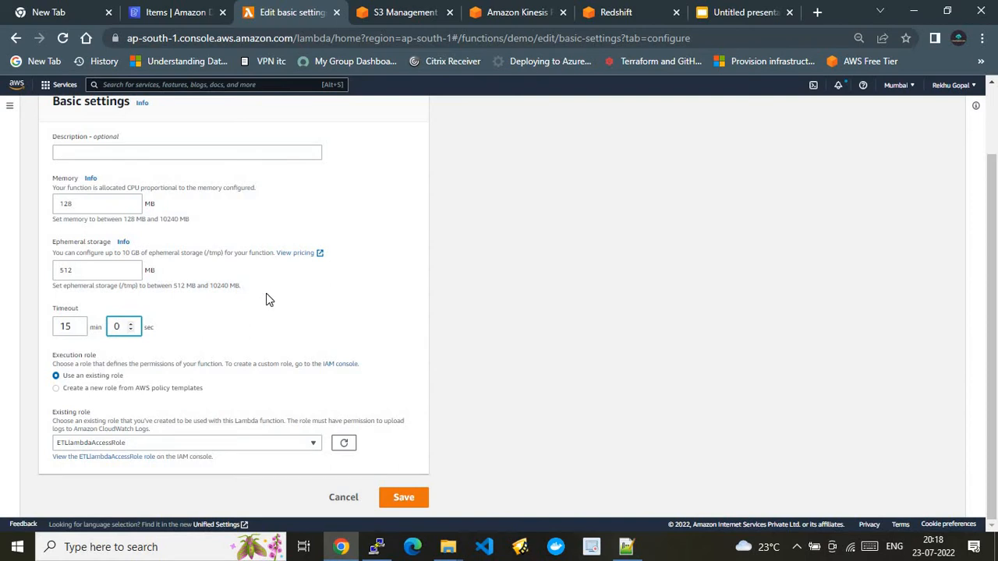
click(404, 500)
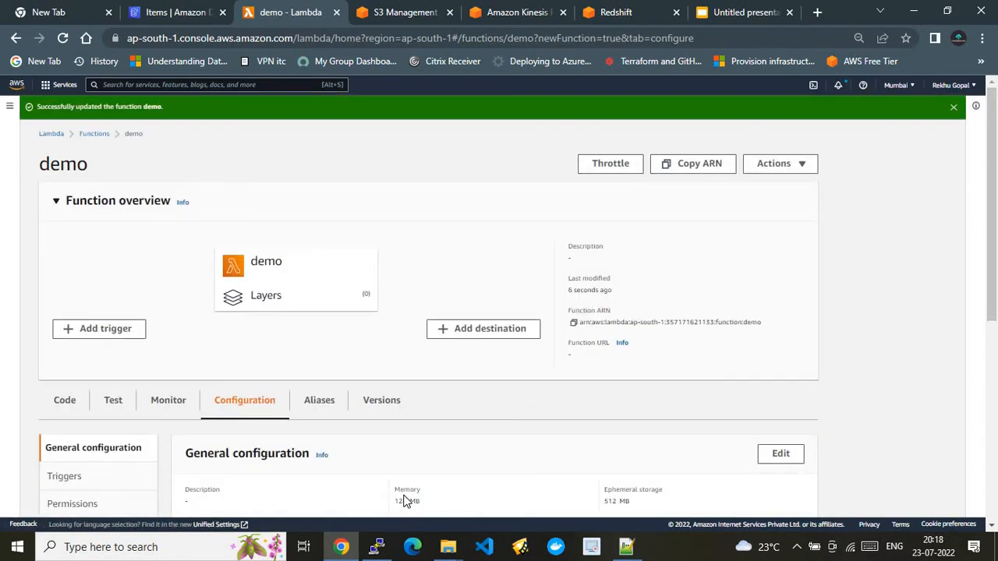
Return to the Lambda functions list, glance at the DynamoDB table items, and review the ETL architecture slide
click(95, 135)
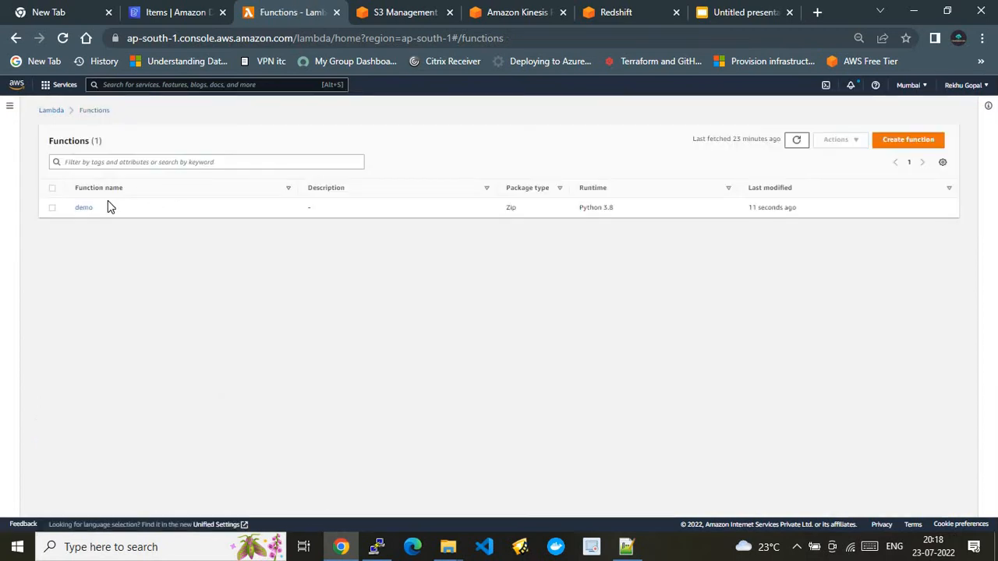
click(186, 6)
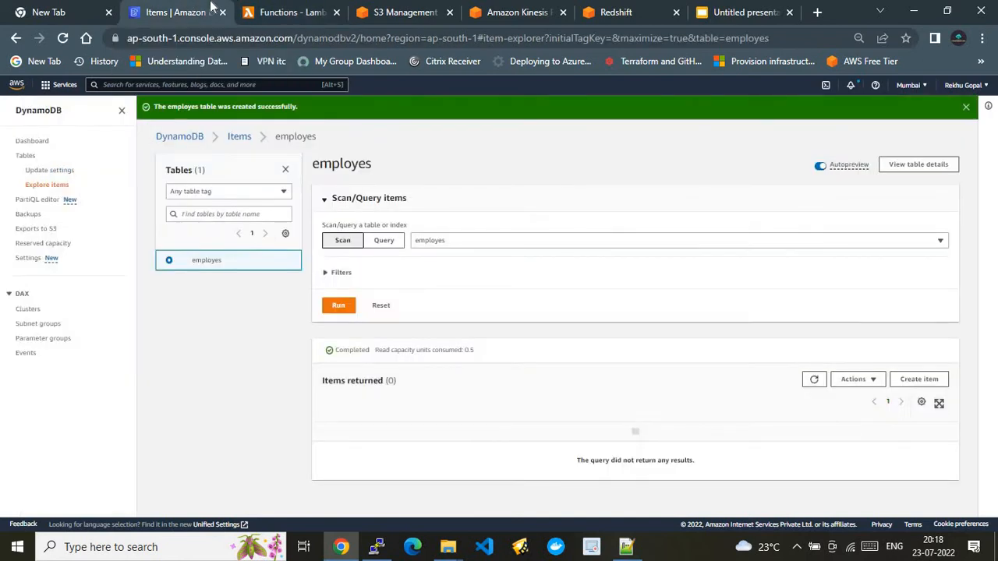
click(274, 15)
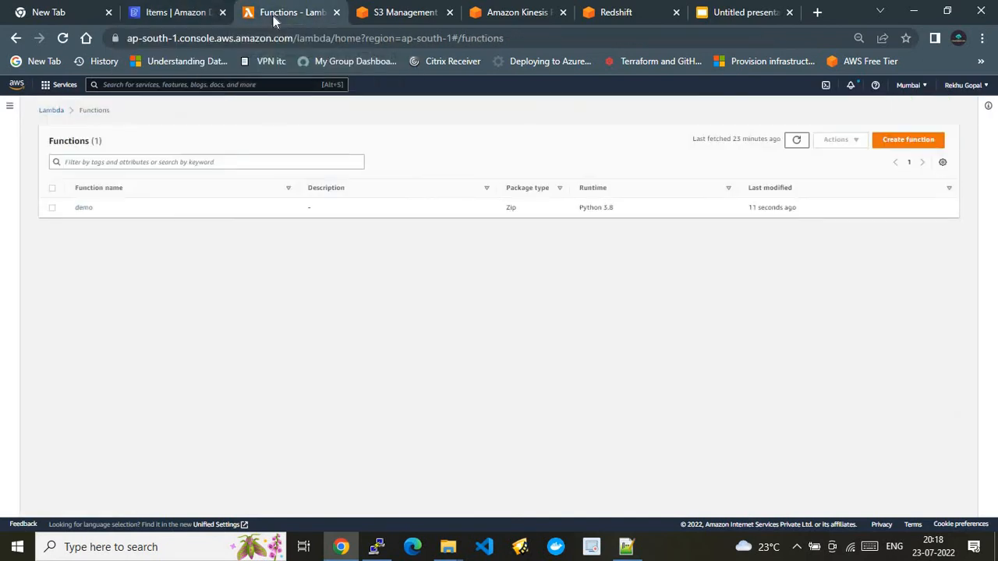
click(726, 9)
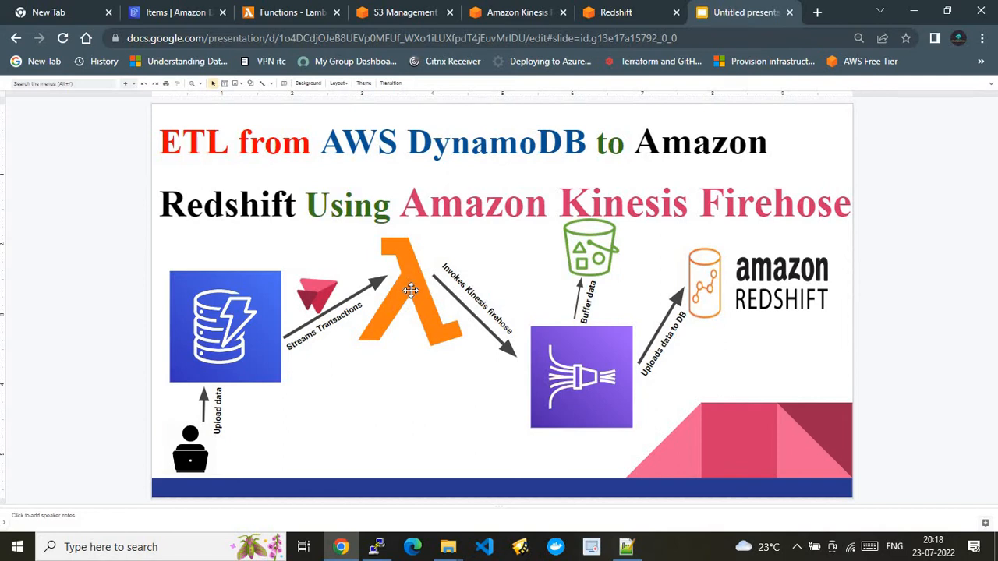
Switch back to DynamoDB, dismiss the notification, and open the employes table's details from the table list
click(187, 11)
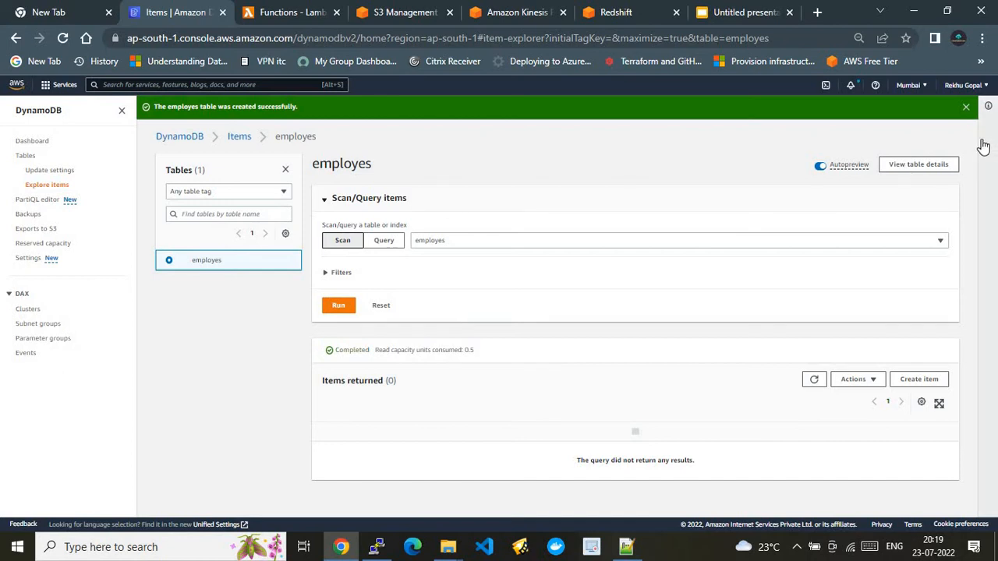
click(966, 107)
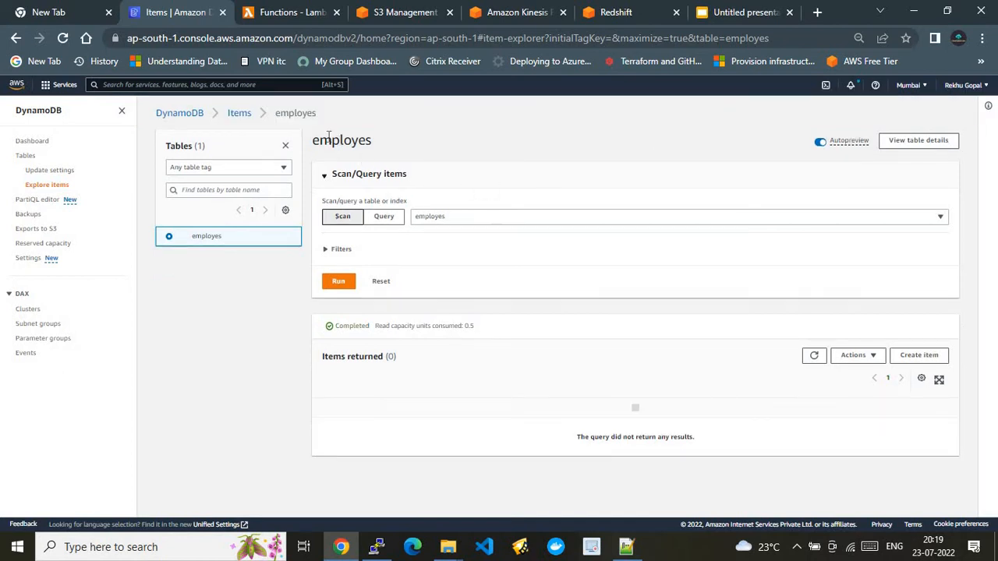
click(238, 115)
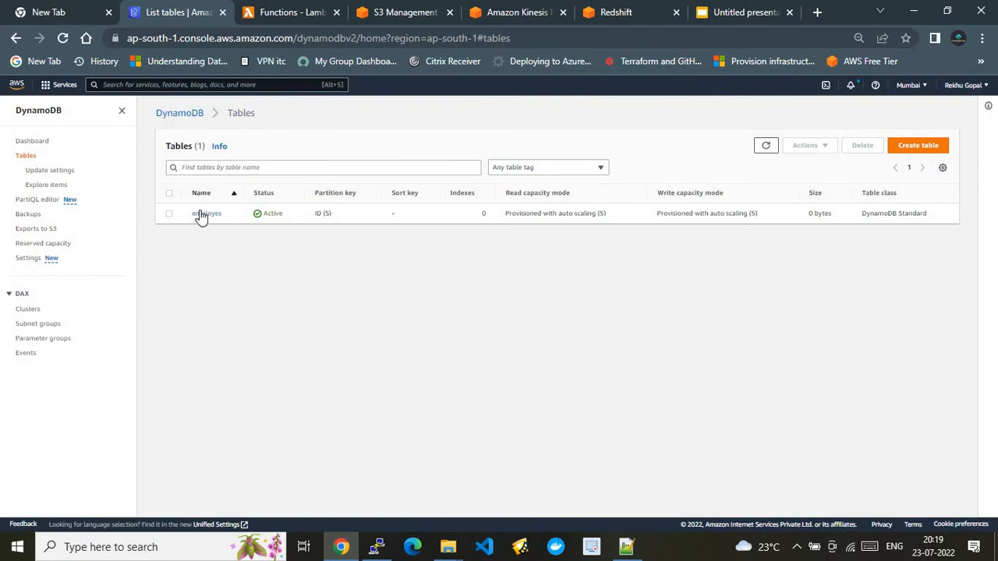
click(204, 215)
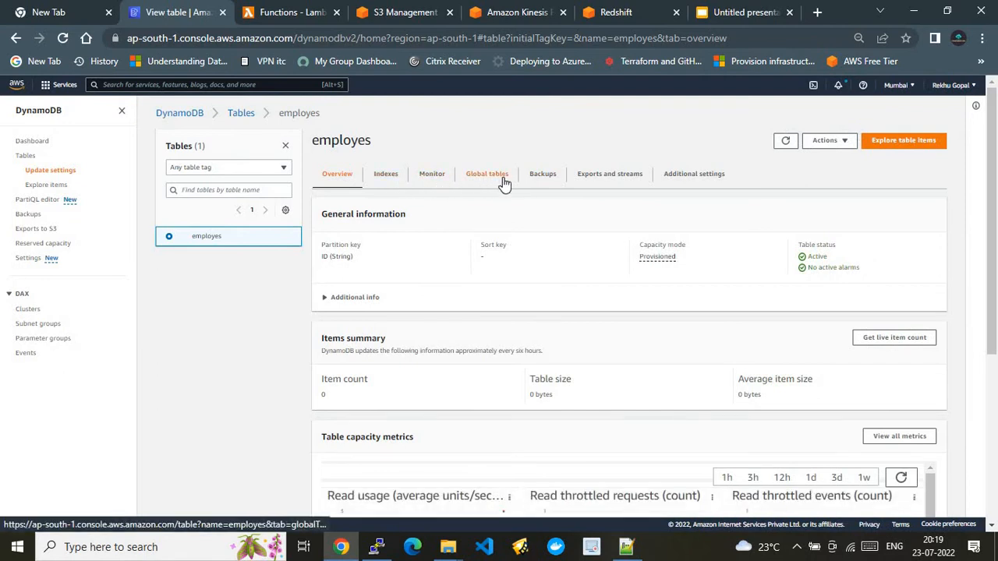
Enable the DynamoDB stream on the employes table with the New and old images view type
click(616, 175)
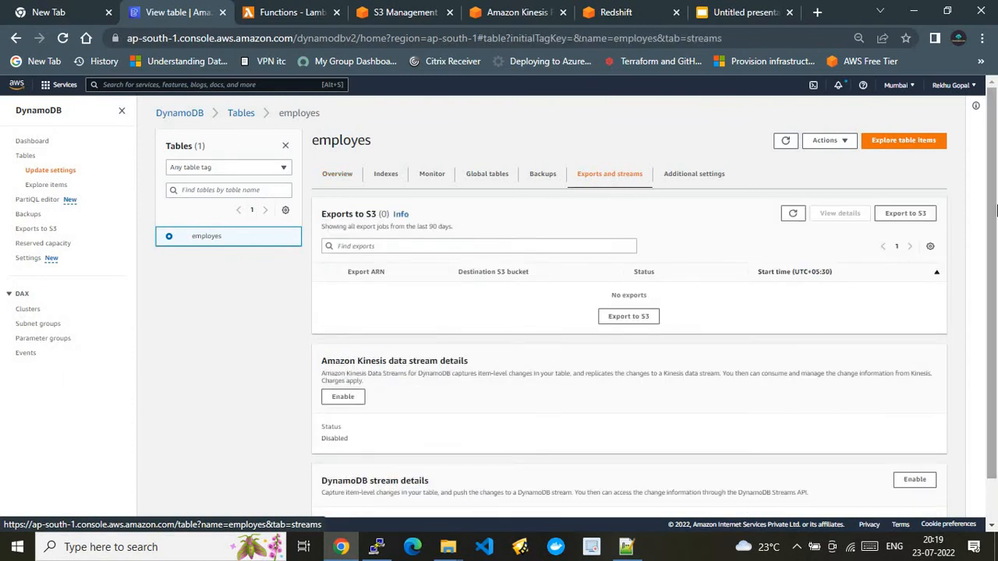
scroll(996, 210, down, 1)
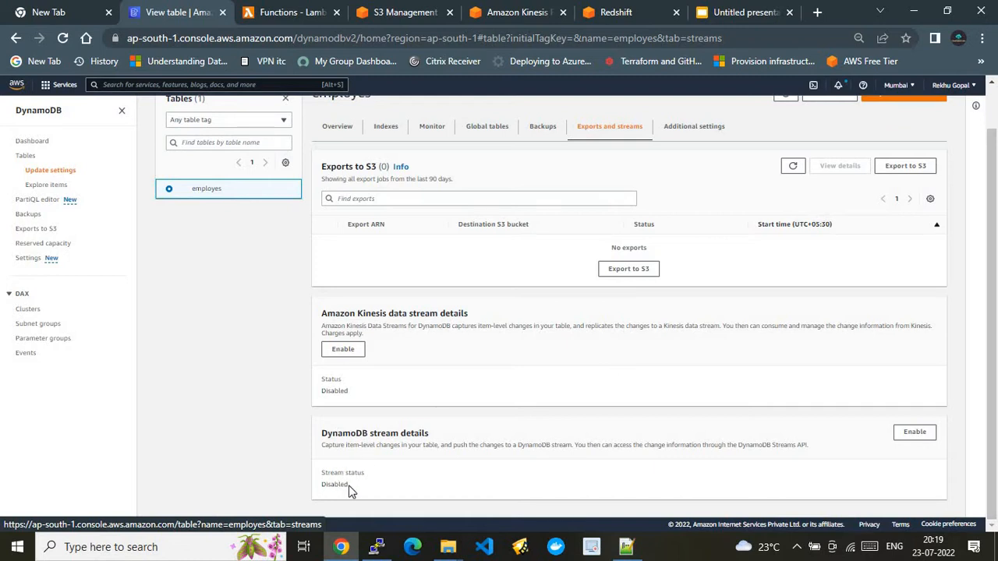
click(915, 434)
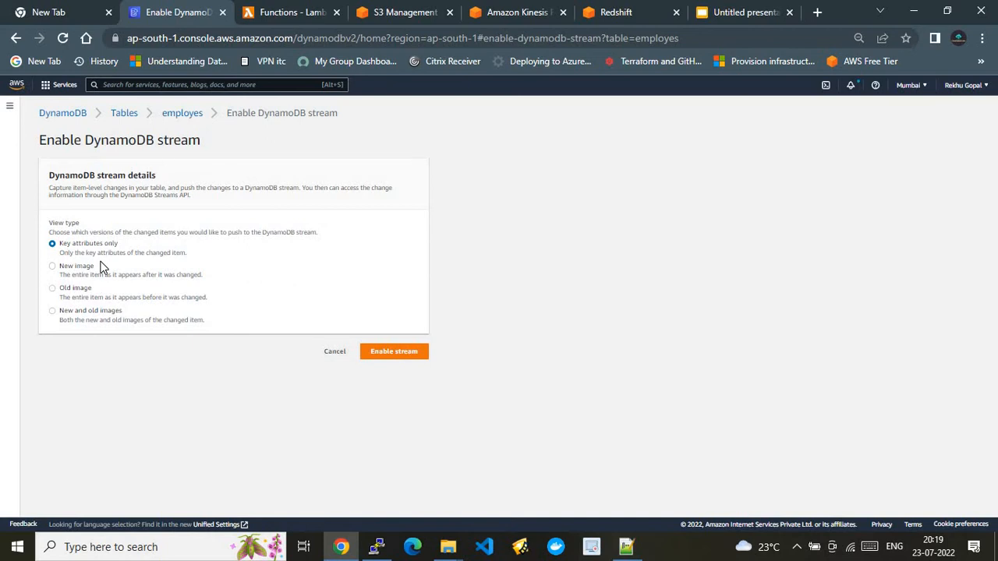
click(67, 316)
click(384, 353)
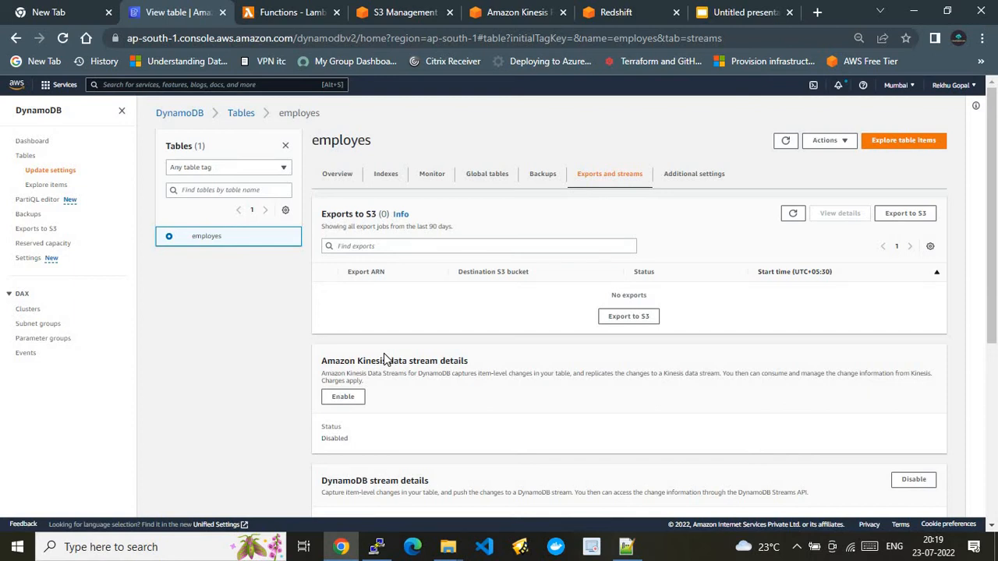
Create an enabled trigger on the employes table's stream that invokes the demo Lambda function with a batch size of 100
scroll(994, 327, down, 5)
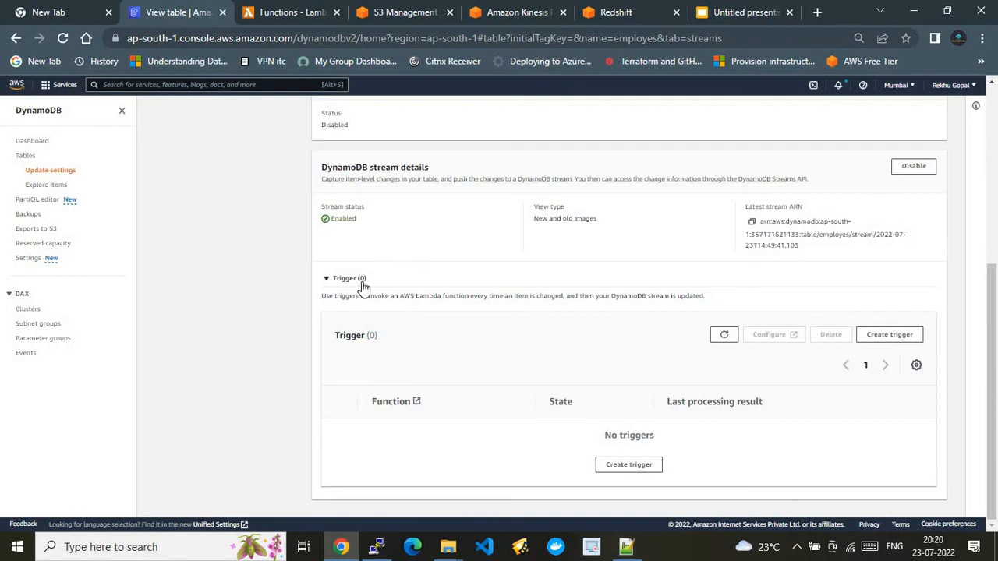
scroll(982, 131, up, 4)
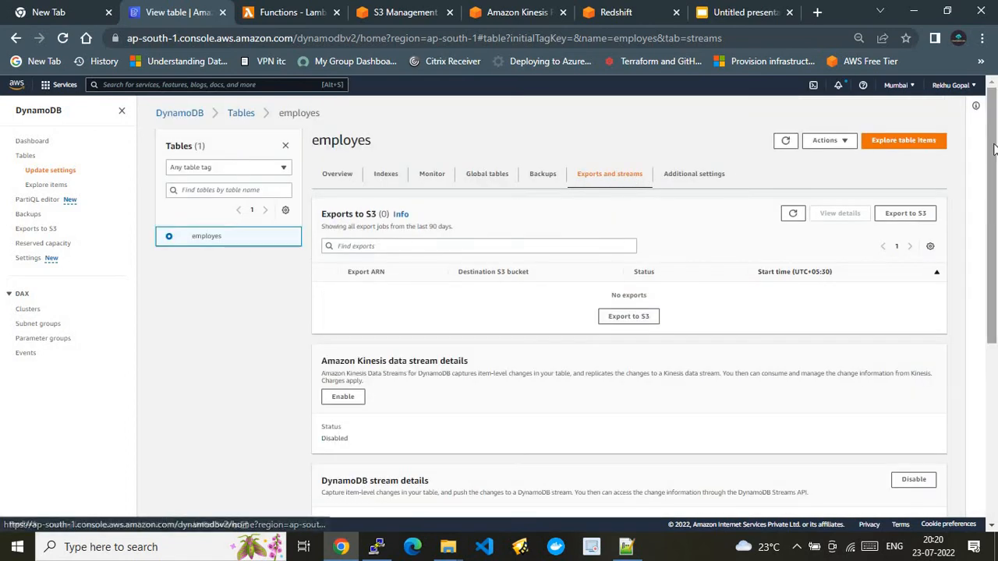
scroll(994, 194, down, 4)
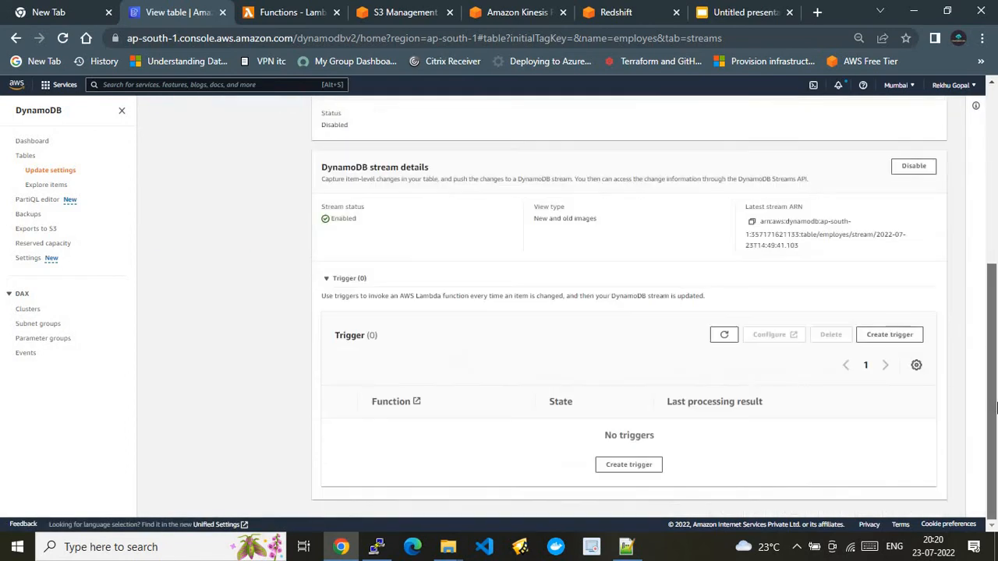
click(892, 337)
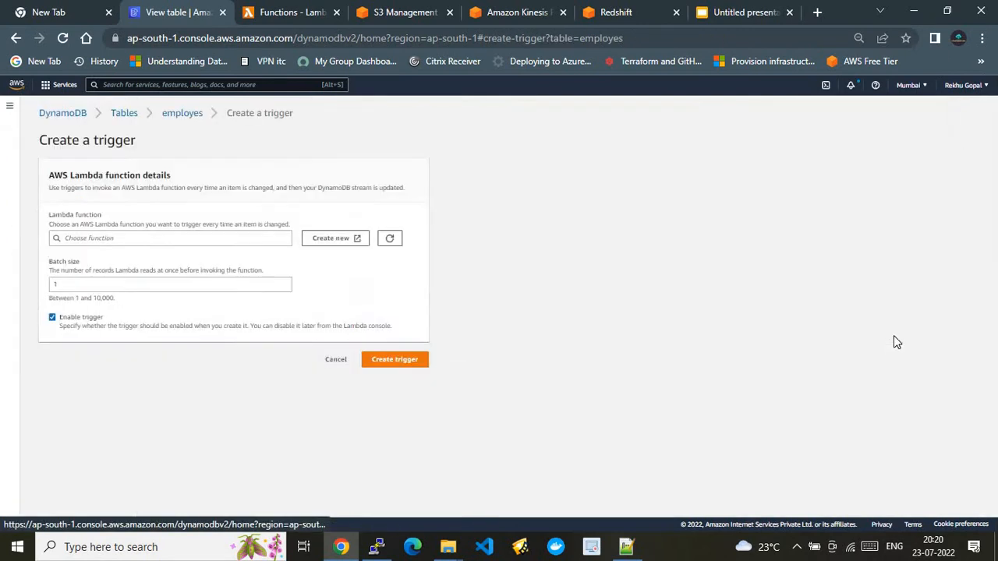
click(164, 241)
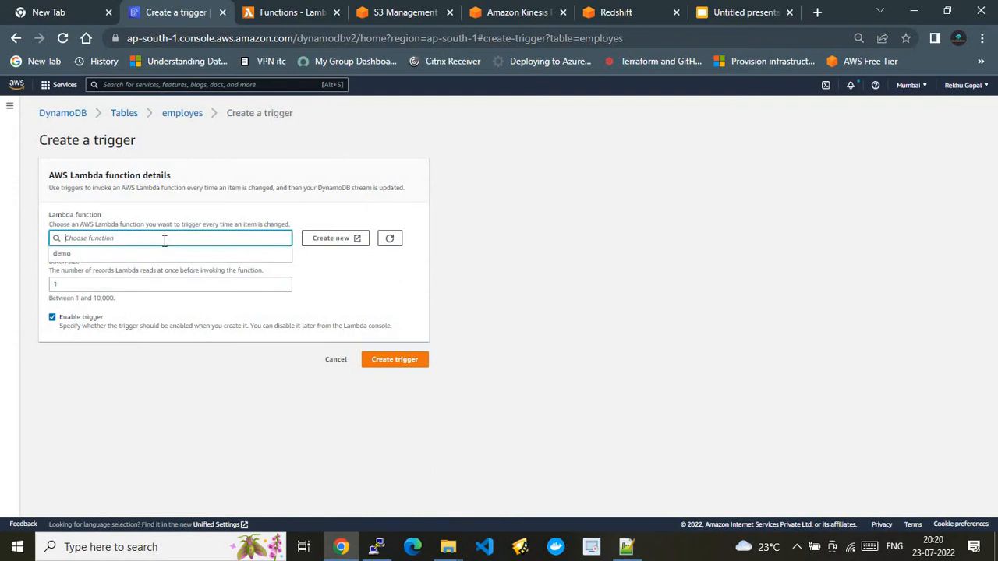
click(109, 256)
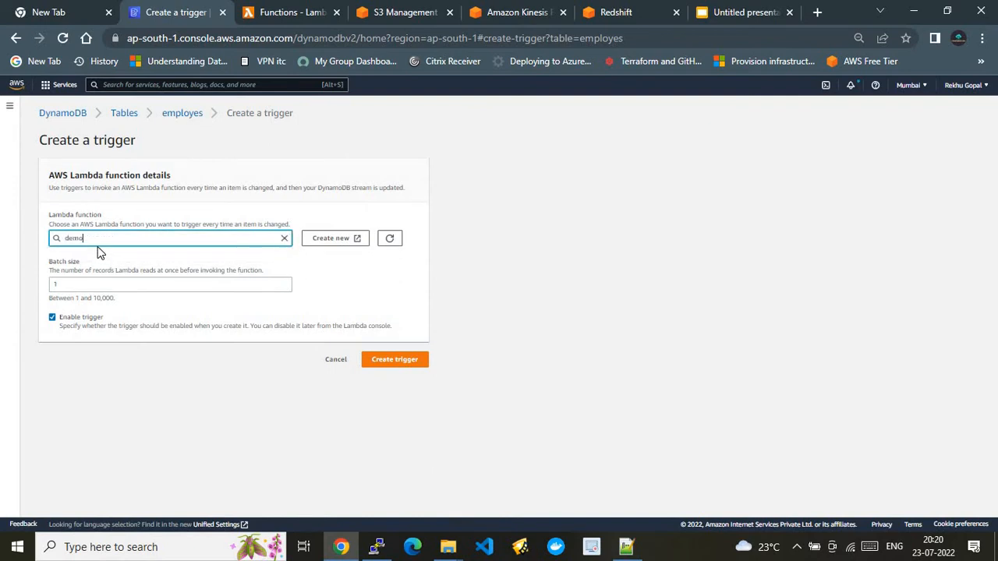
click(102, 284)
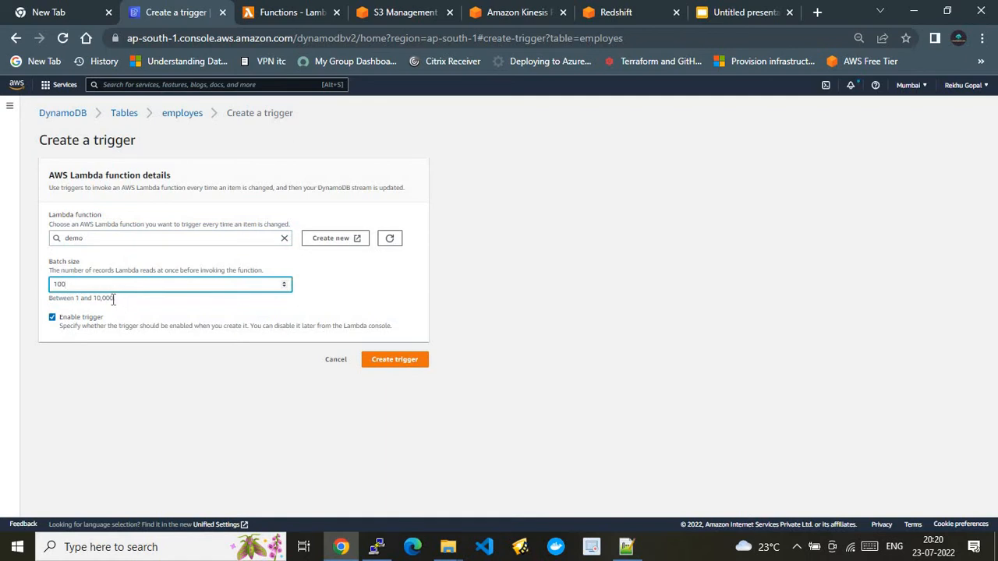
click(375, 361)
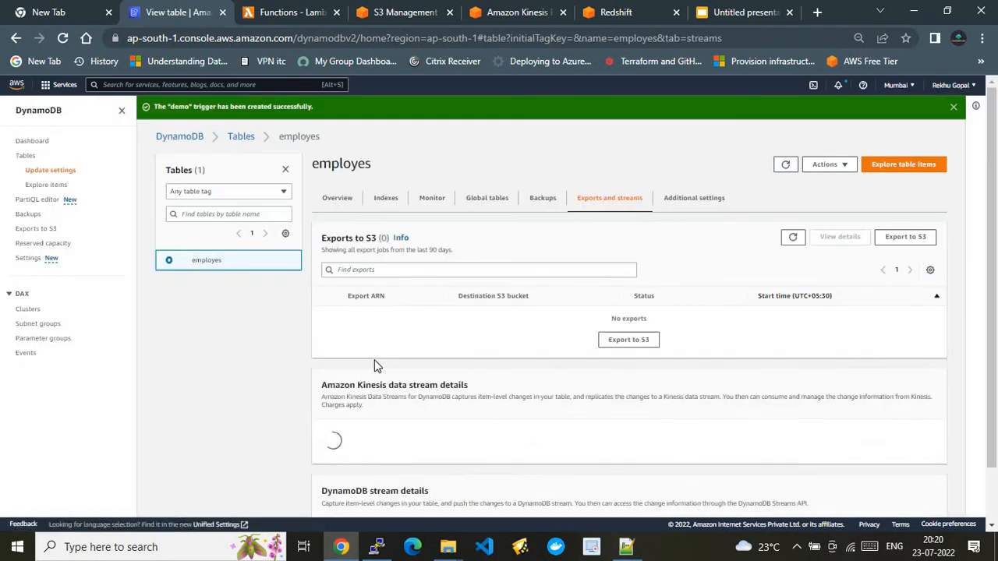
drag(991, 344, 993, 511)
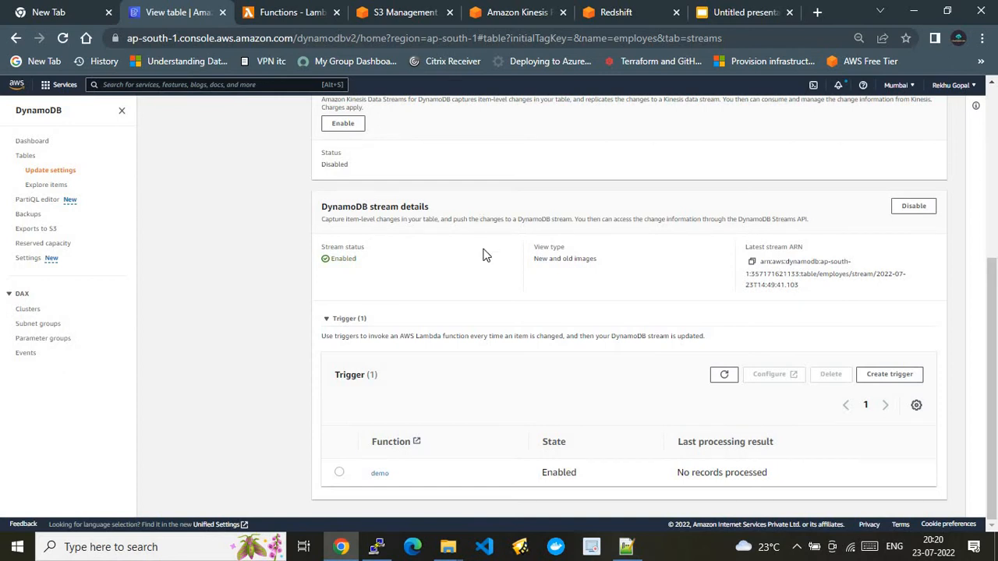
Review the ETL architecture slide, then open the demo Lambda function and examine the details of its DynamoDB trigger
click(702, 9)
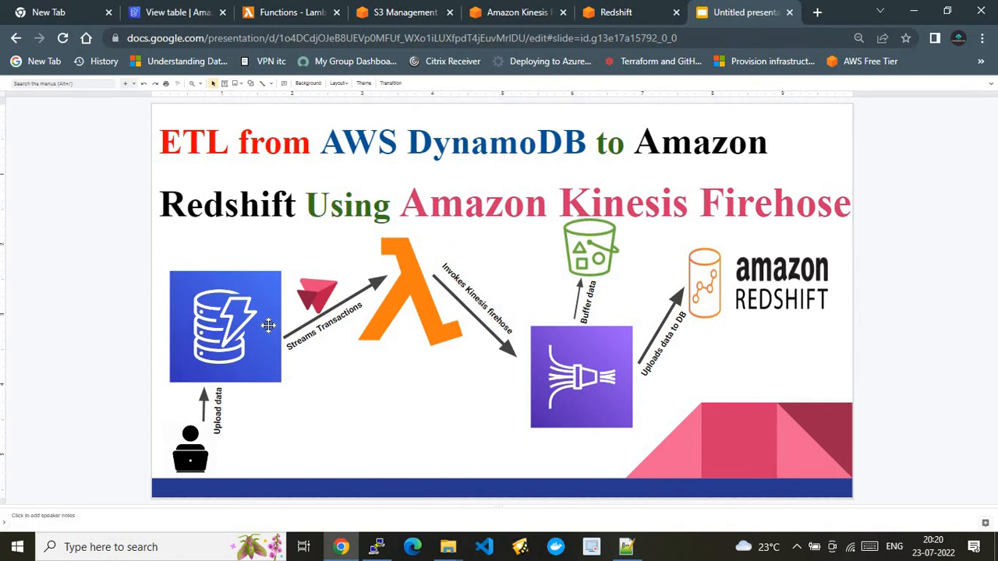
click(299, 9)
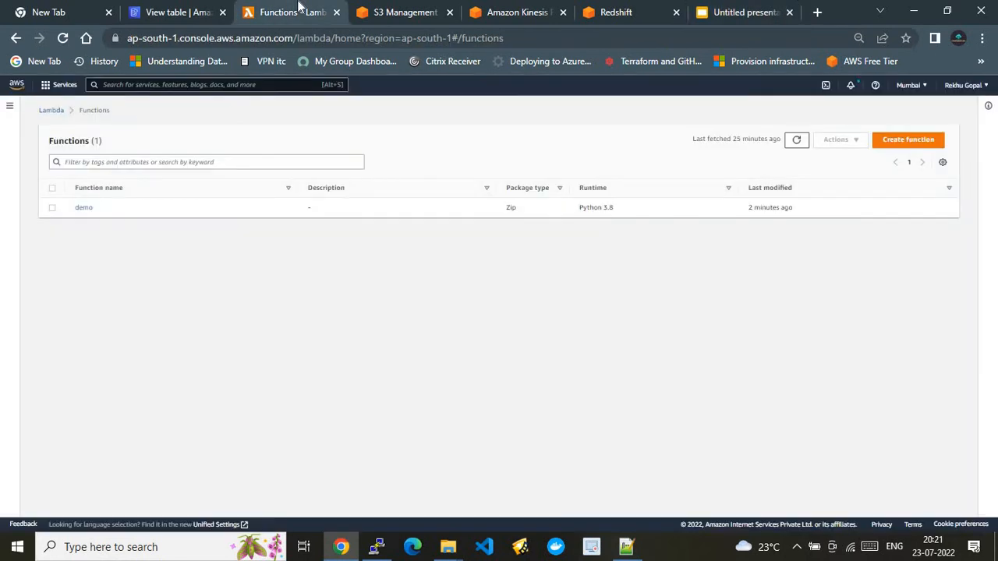
click(83, 208)
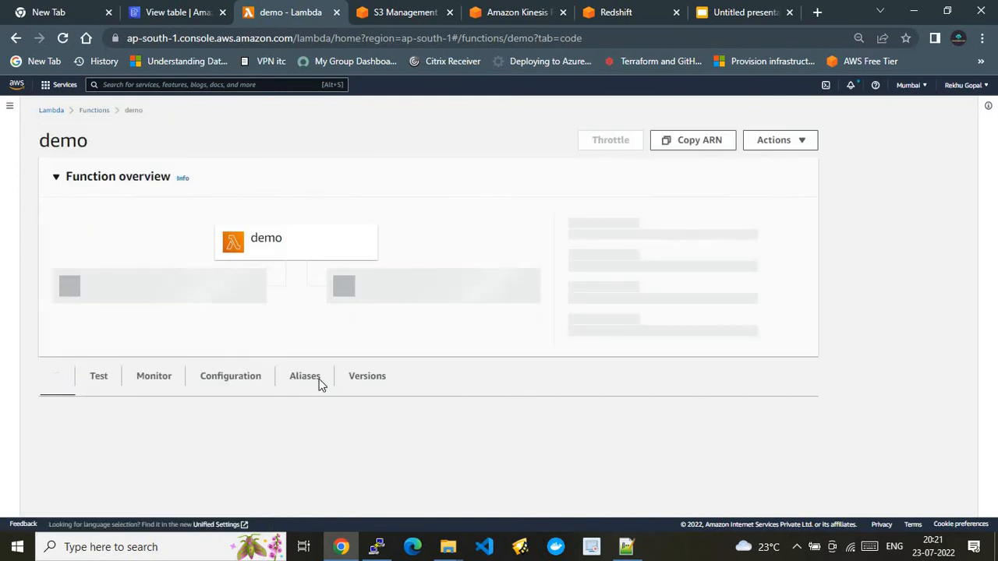
click(224, 377)
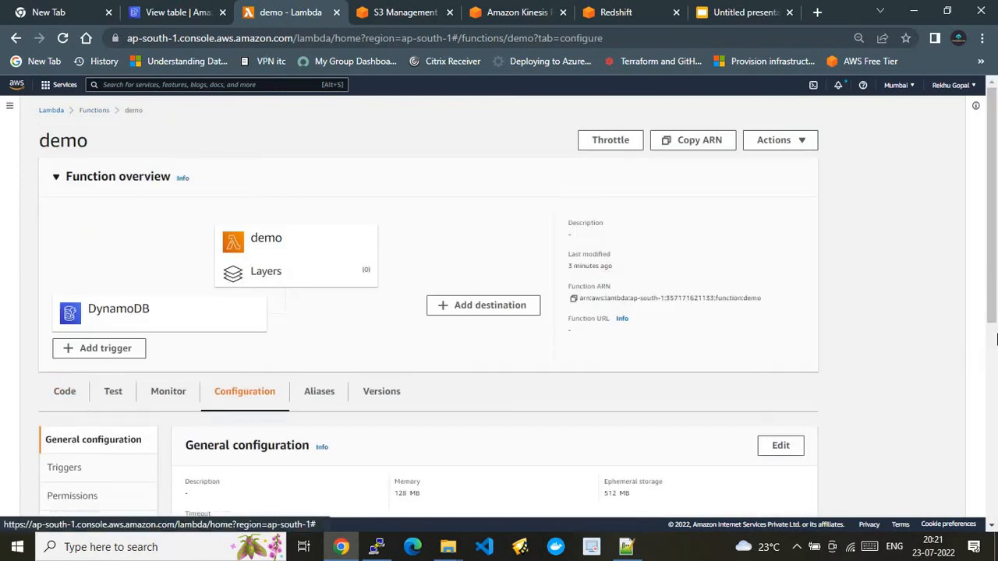
click(993, 339)
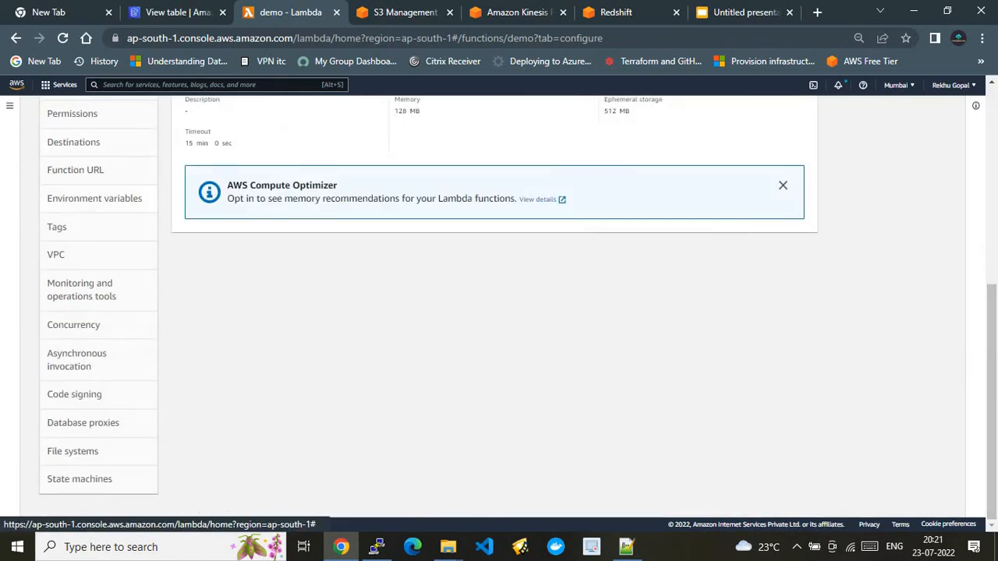
click(997, 106)
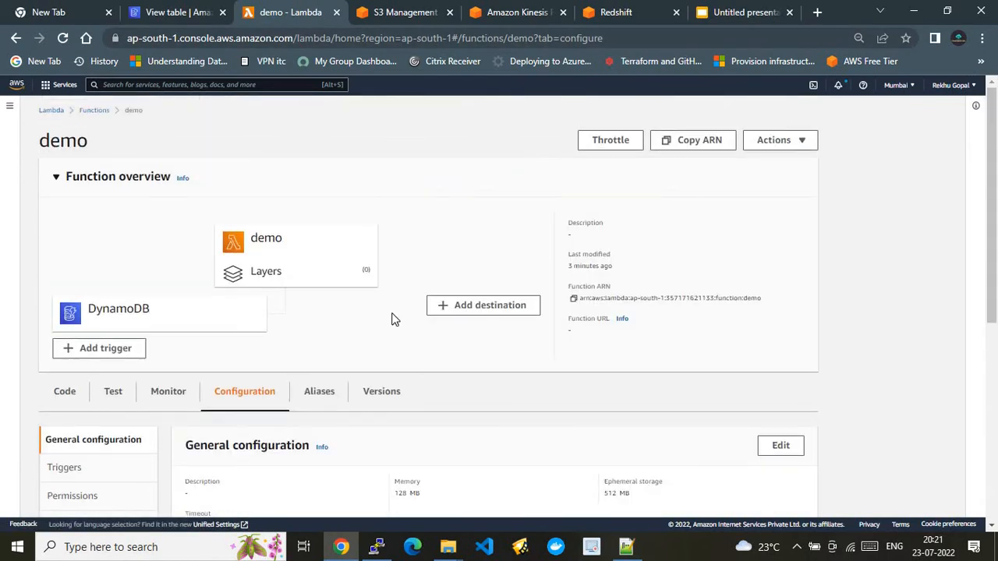
click(82, 475)
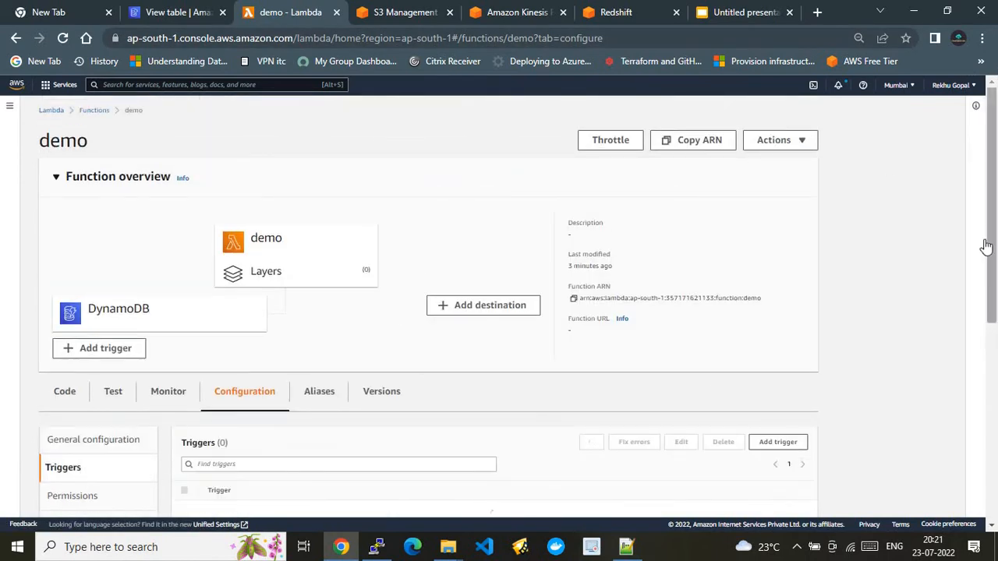
scroll(997, 355, down, 3)
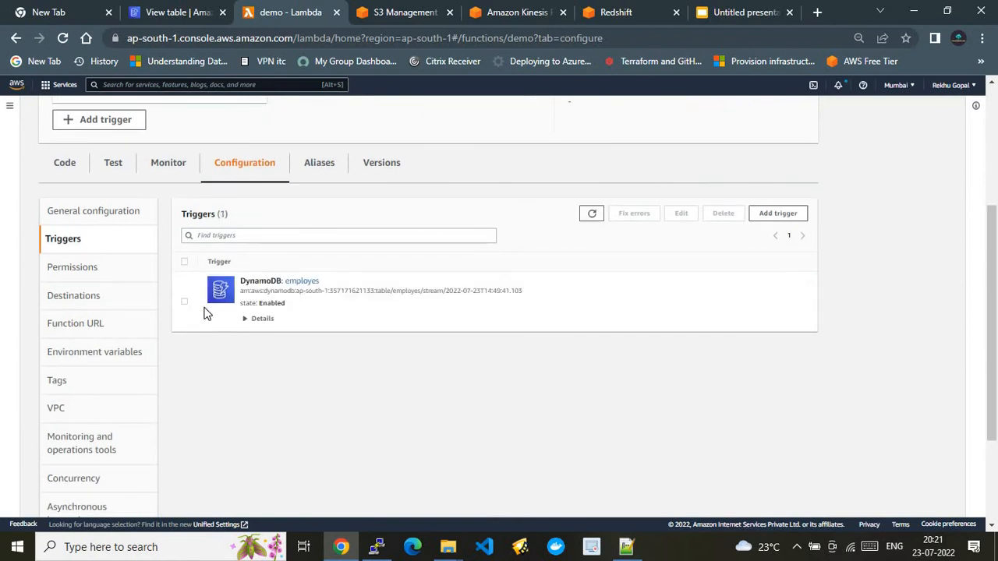
click(245, 321)
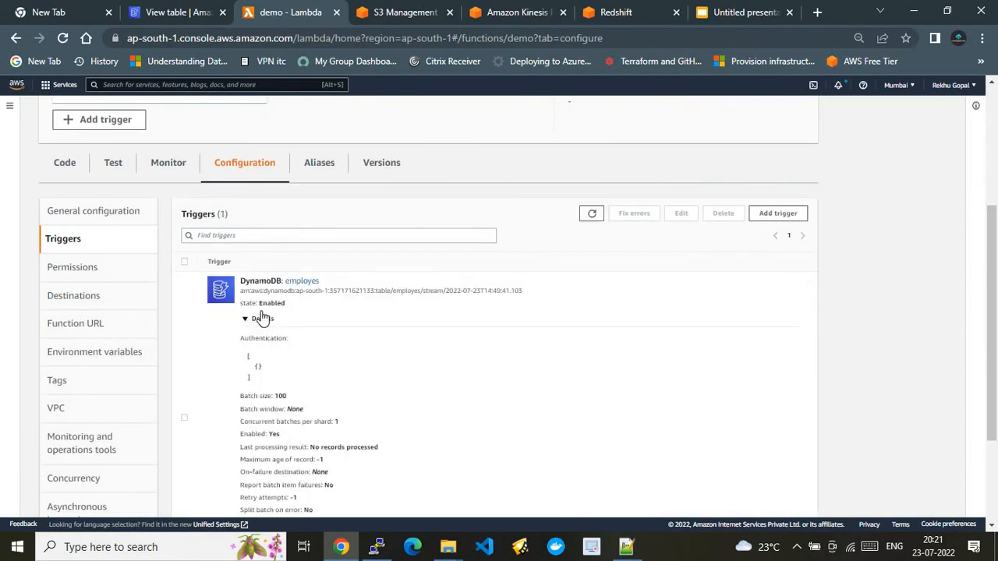
Create an S3 bucket named ddbtoredshiftserviceetl in the Asia Pacific (Mumbai) ap-south-1 region with default settings
click(383, 18)
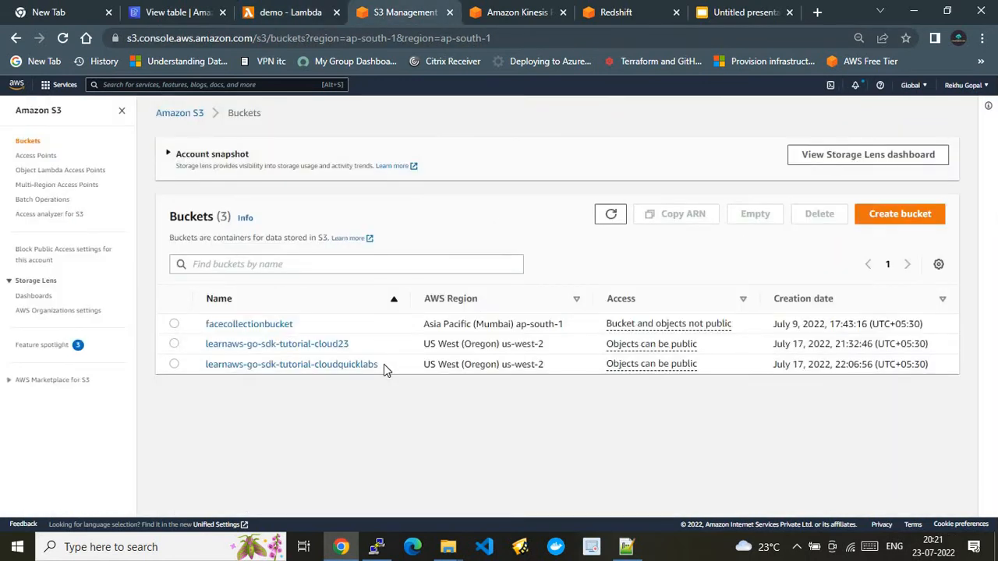
click(898, 223)
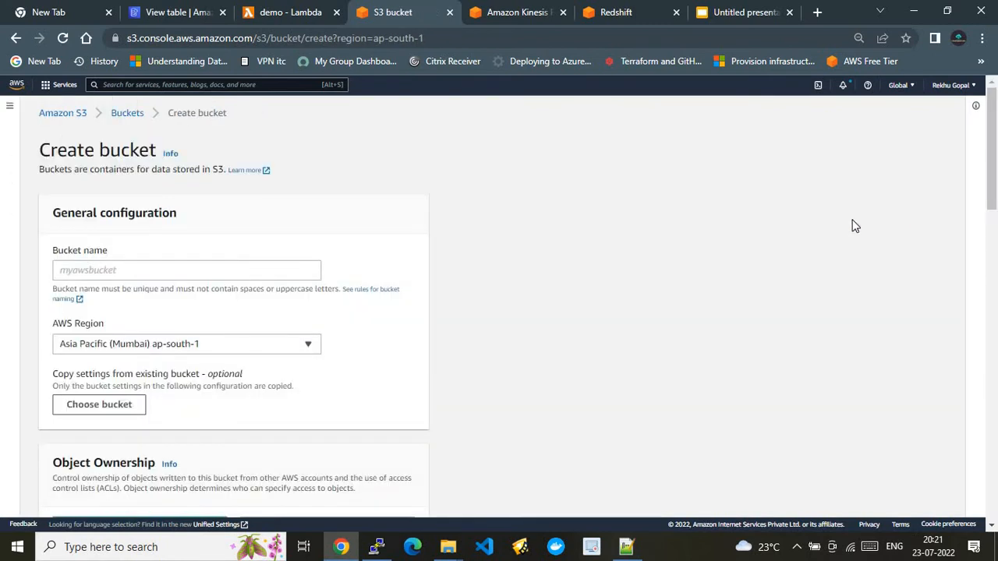
click(114, 270)
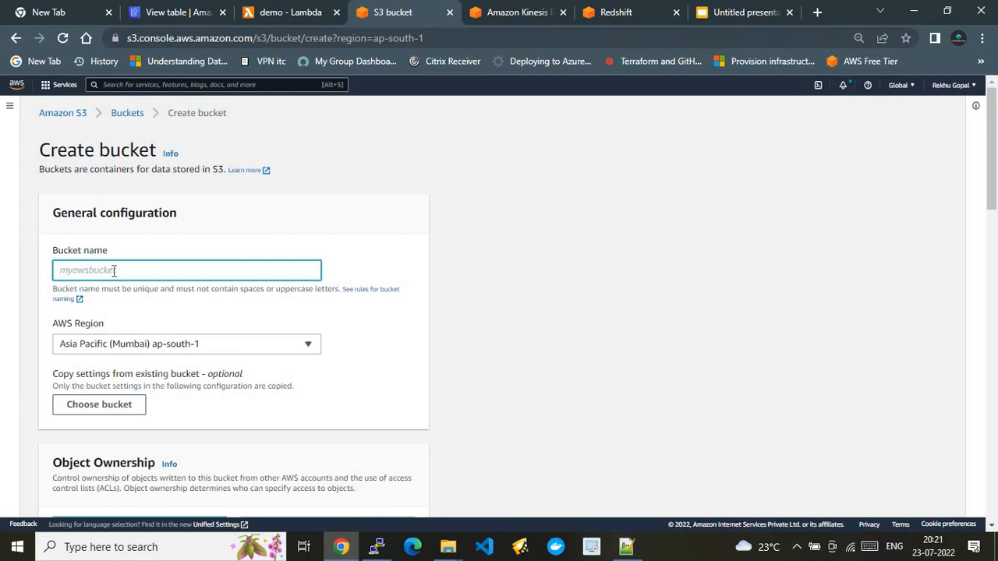
text(ddbtoredshiftserviceetl)
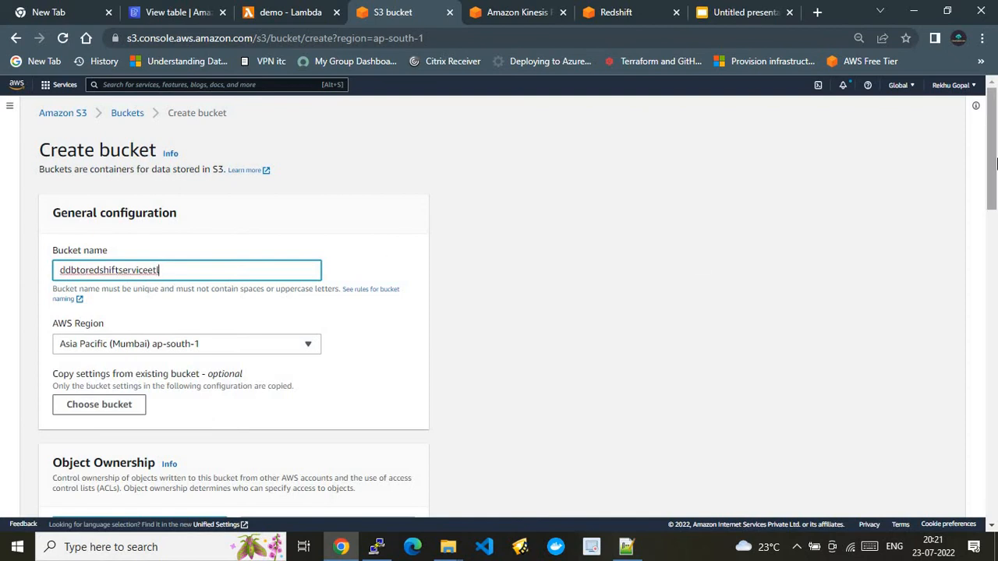
drag(996, 161, 996, 503)
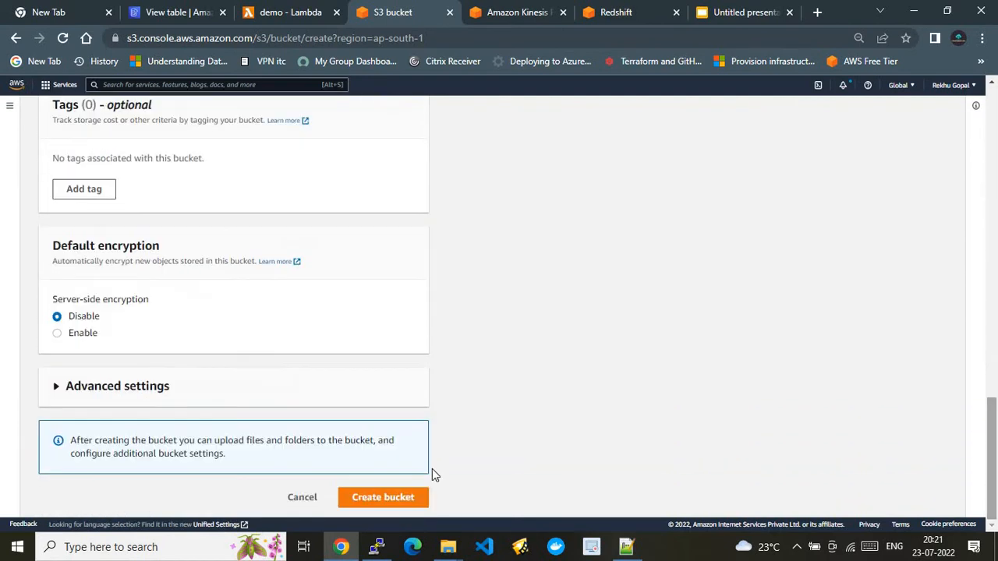
click(406, 499)
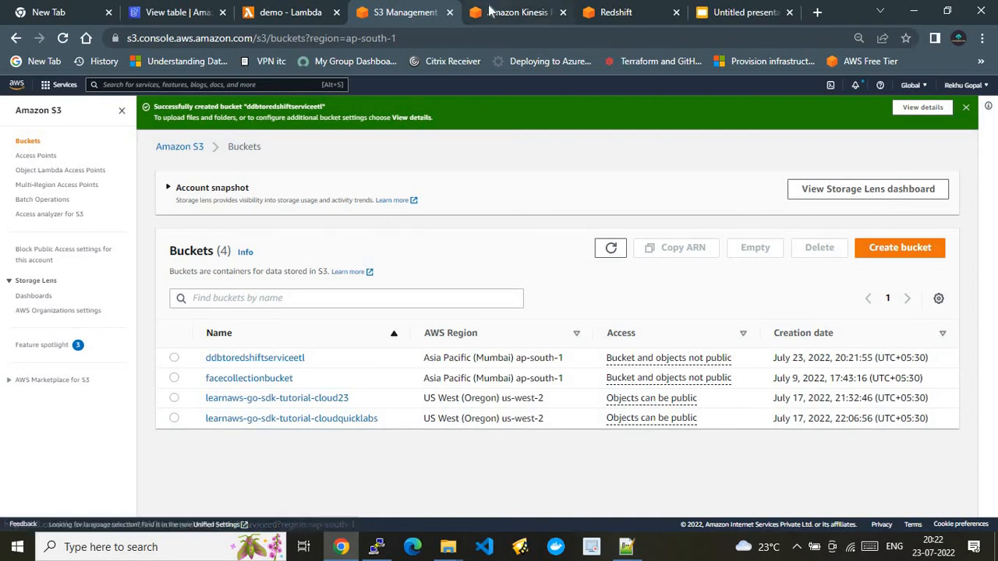
Consult the architecture slide and start a Kinesis Firehose delivery stream with Direct PUT as source and Amazon Redshift as destination
click(514, 17)
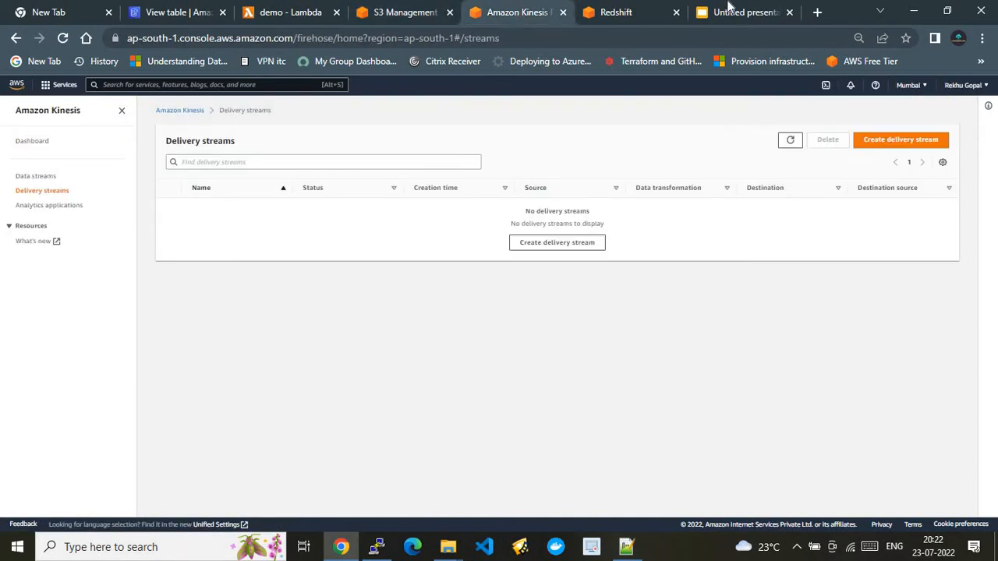
click(747, 10)
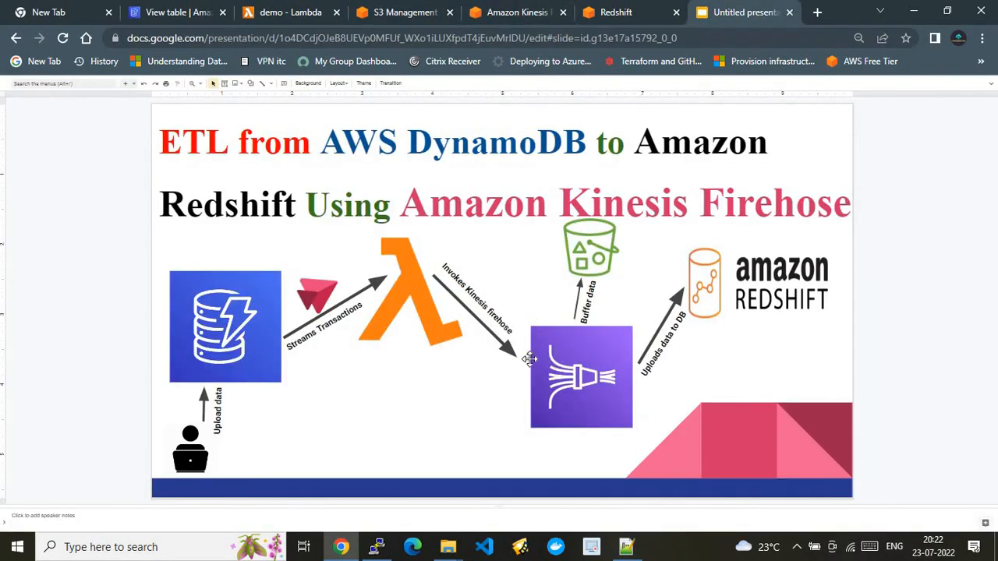
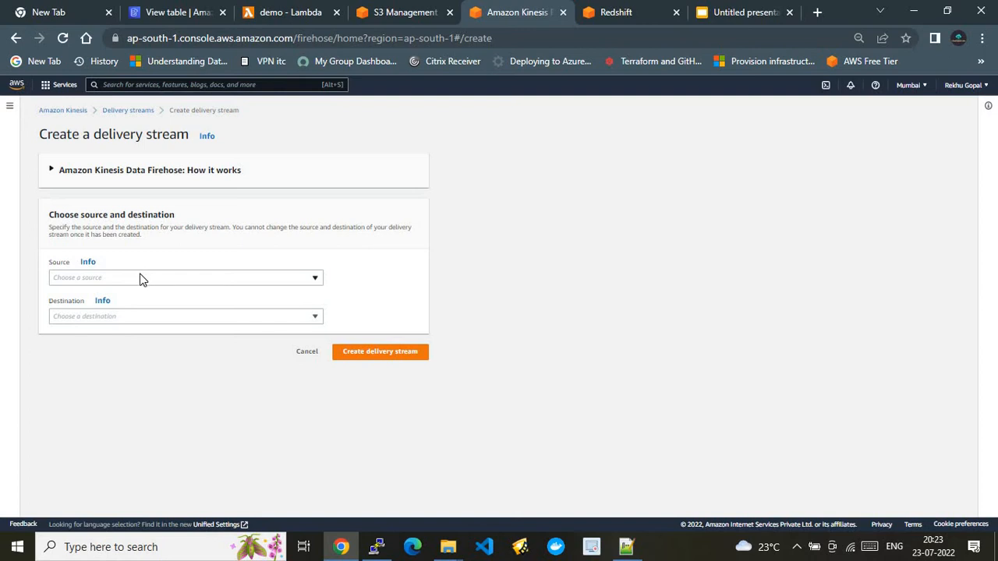
click(140, 279)
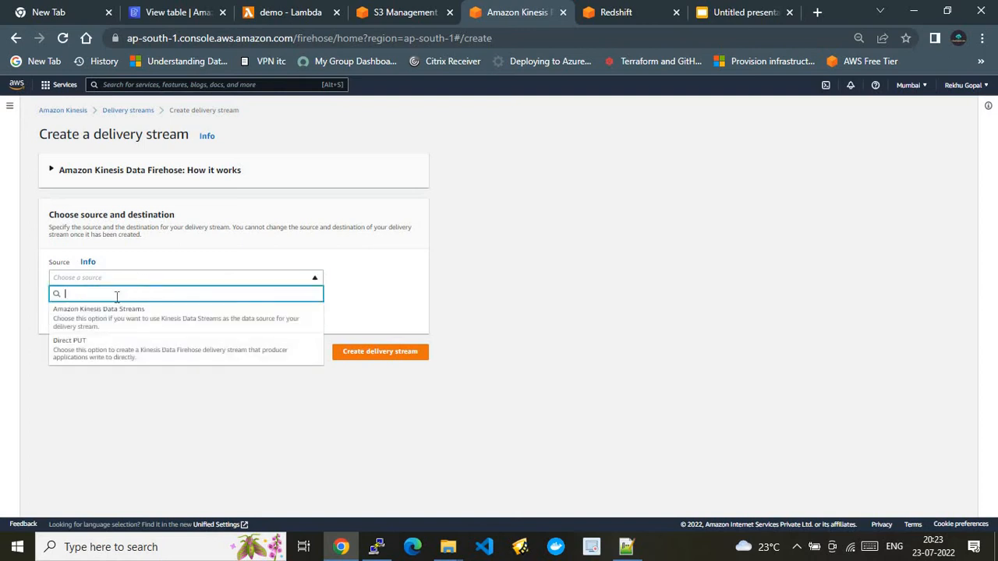
click(105, 348)
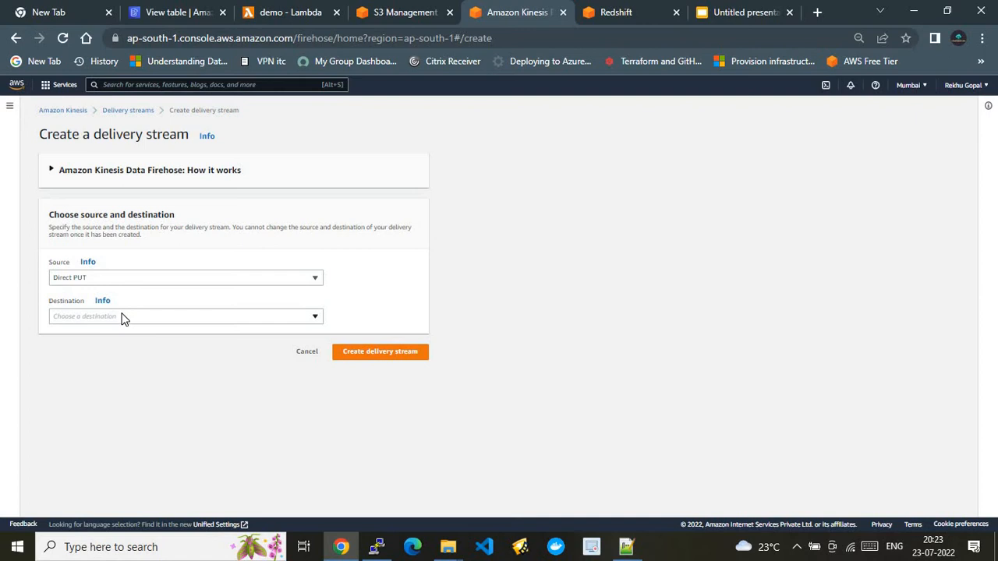
click(122, 319)
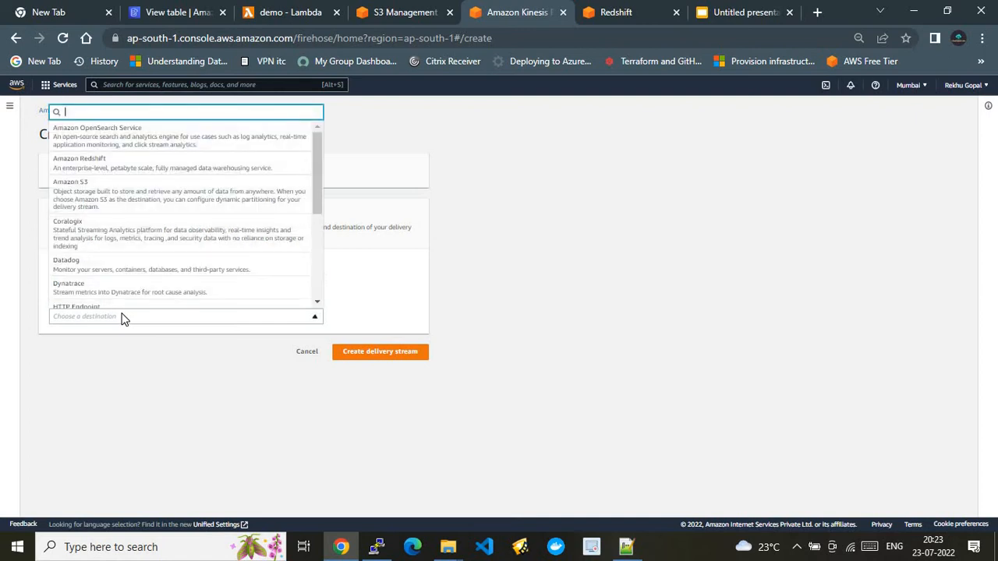
text(Re)
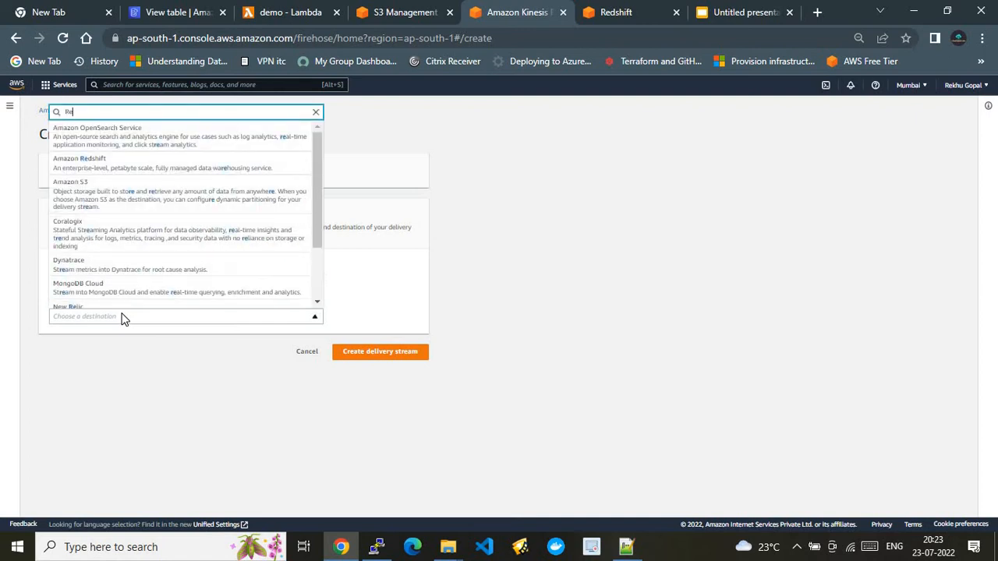
click(121, 165)
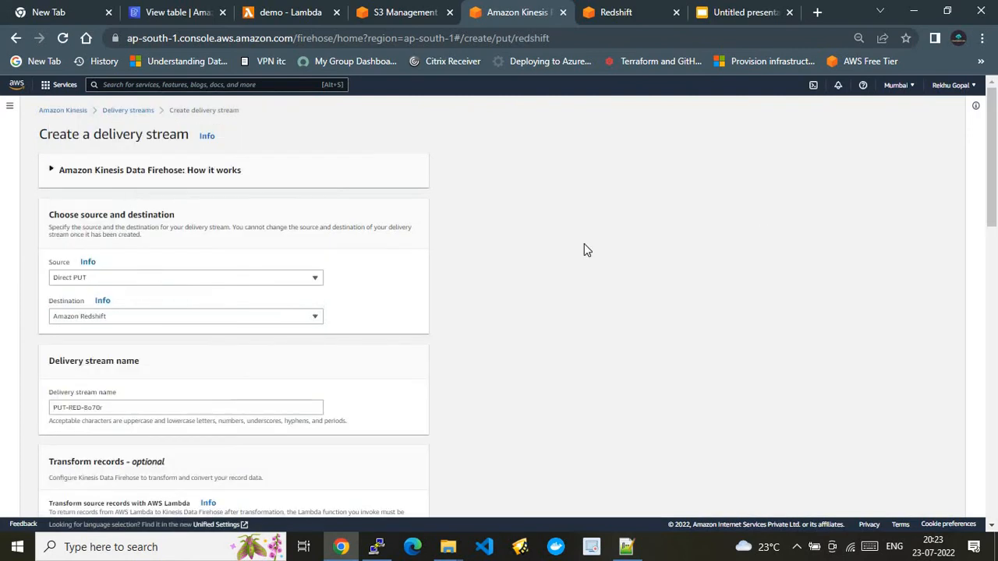
Check the Redshift destination on the architecture slide, then return to the delivery stream form's name and record transformation sections
click(724, 11)
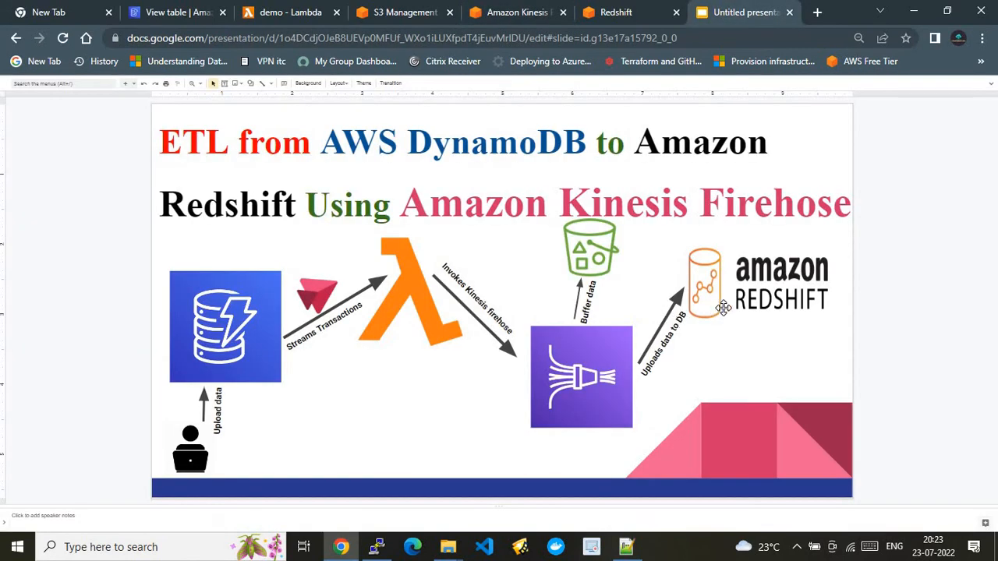
click(516, 12)
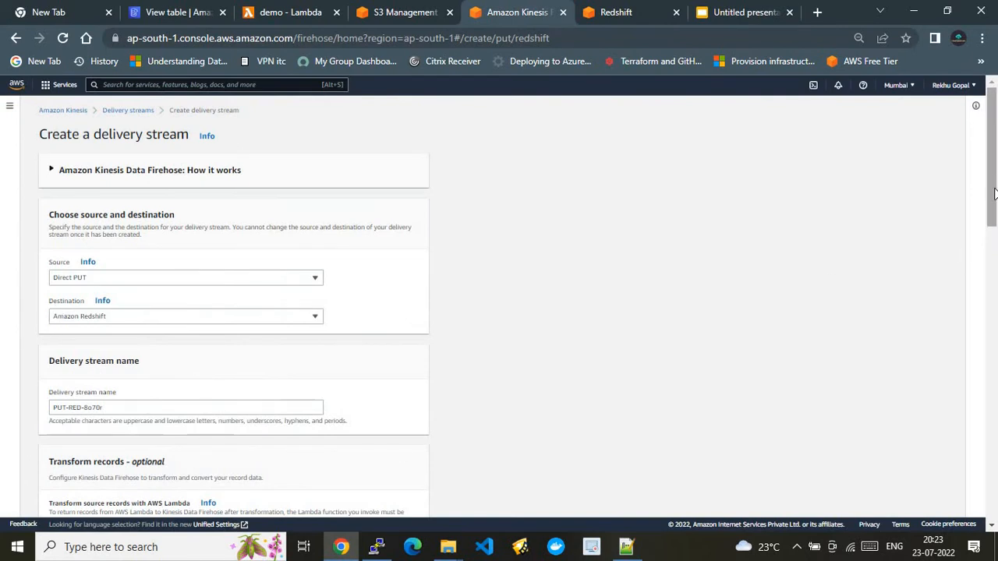
scroll(994, 234, down, 3)
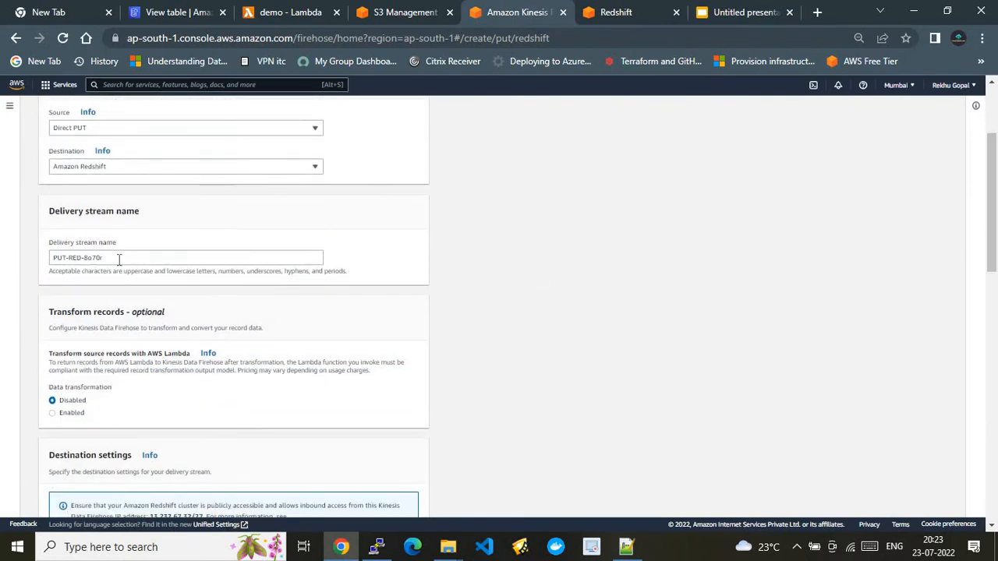
Copy the delivery stream name PUT-RED-8o70r into the deliveryStreamName variable of ProcessingLambda.py in Notepad++, save it, and return to the Firehose form
drag(117, 259, 46, 262)
key(ctrl+c)
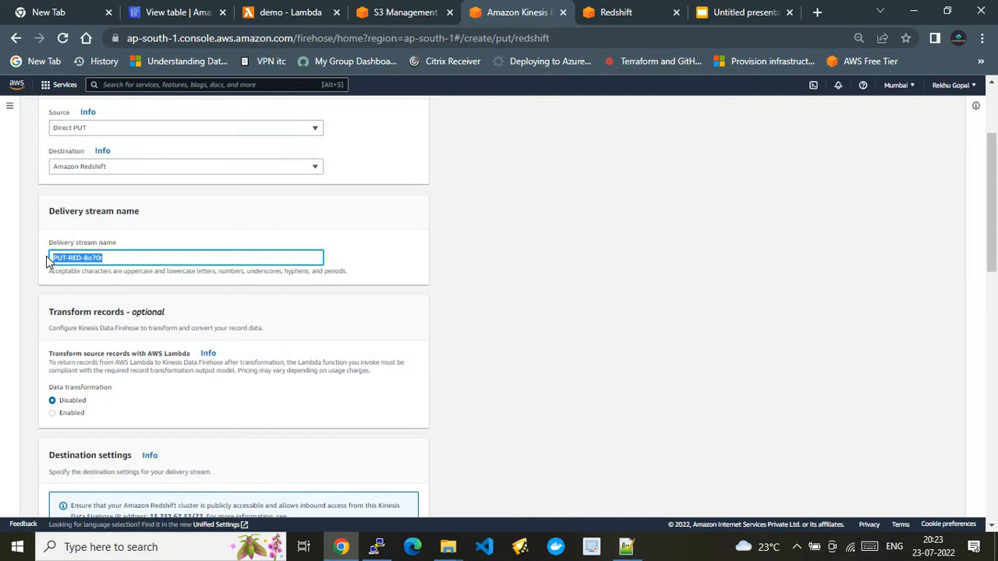
click(626, 547)
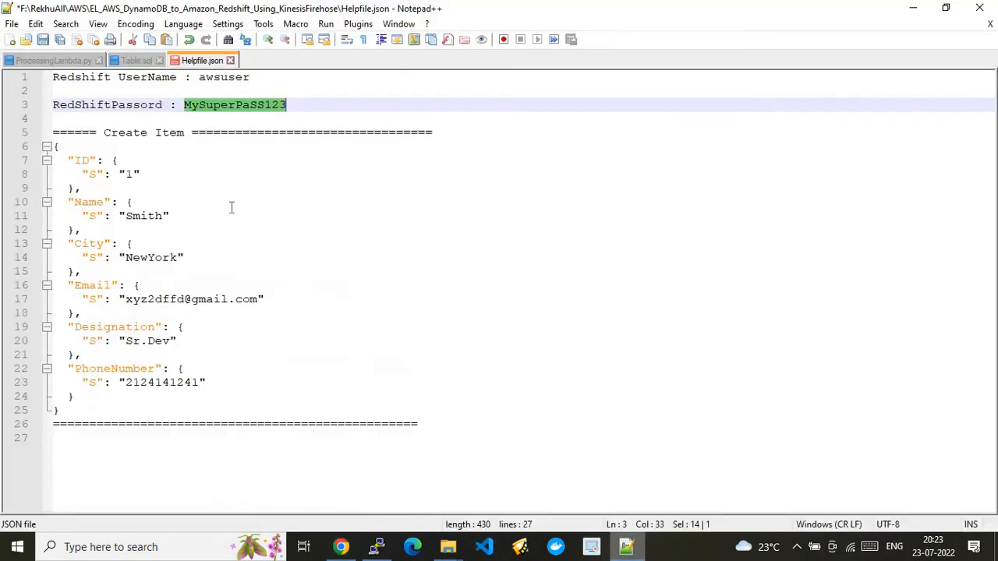
click(43, 62)
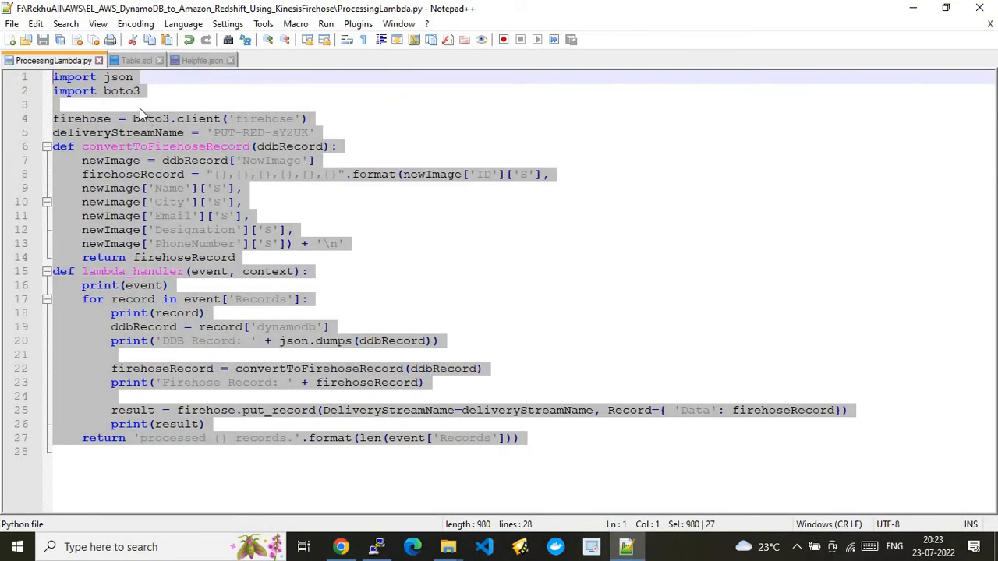
click(331, 145)
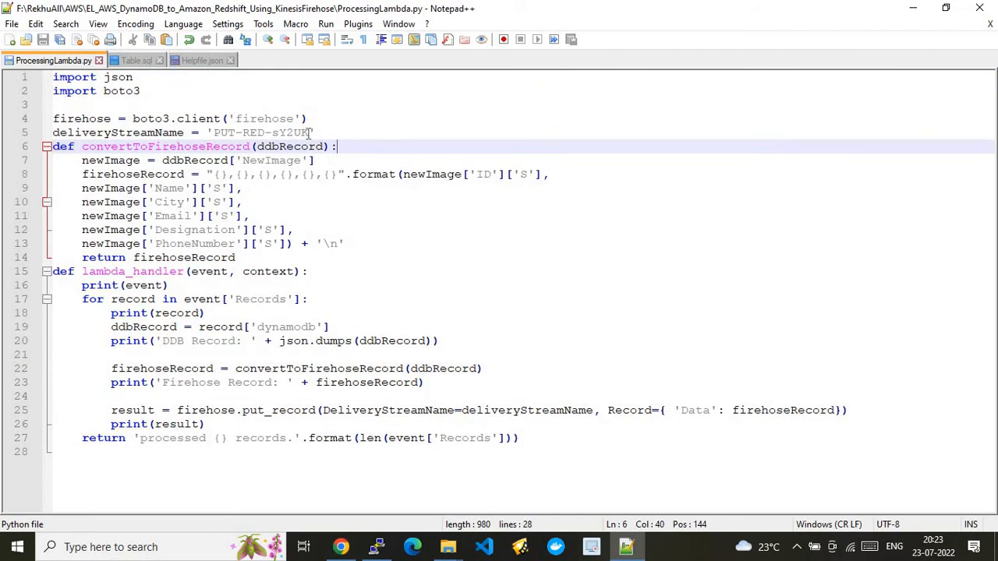
drag(310, 133, 218, 138)
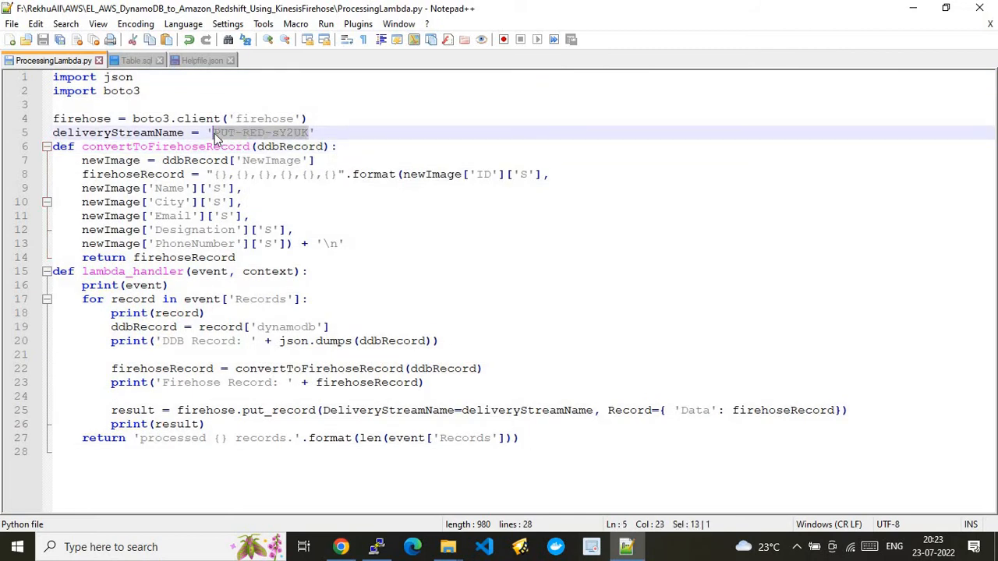
key(ctrl+v)
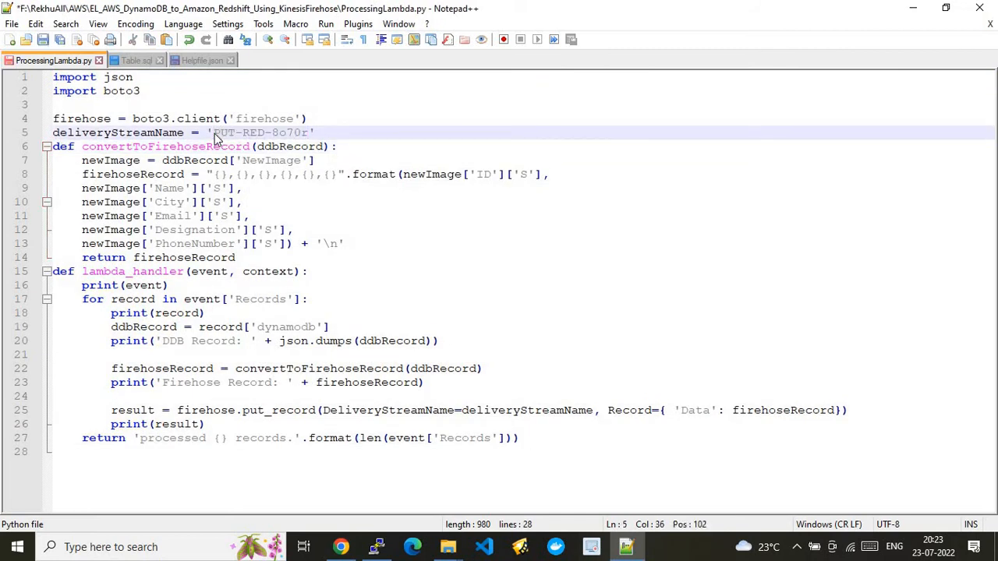
click(341, 546)
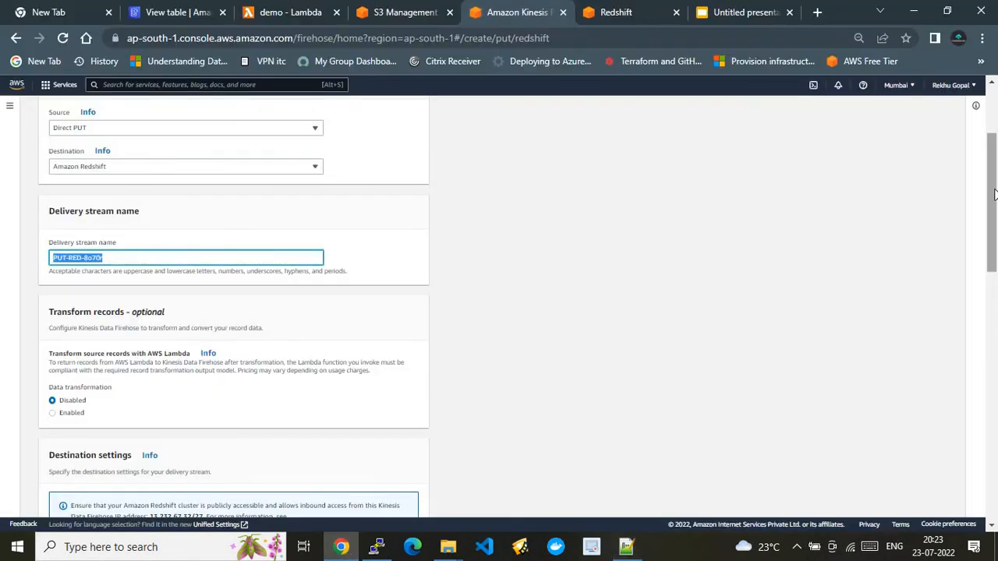
Read the Redshift destination settings and the note about public accessibility and inbound access from the Firehose IP address
scroll(994, 166, up, 1)
scroll(994, 166, up, 1)
scroll(994, 166, down, 3)
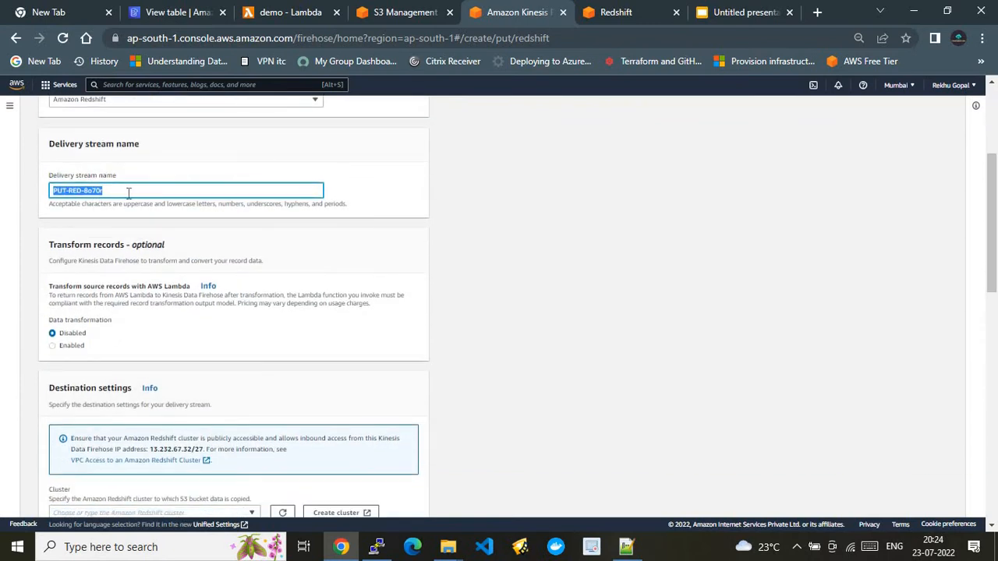
scroll(996, 268, down, 2)
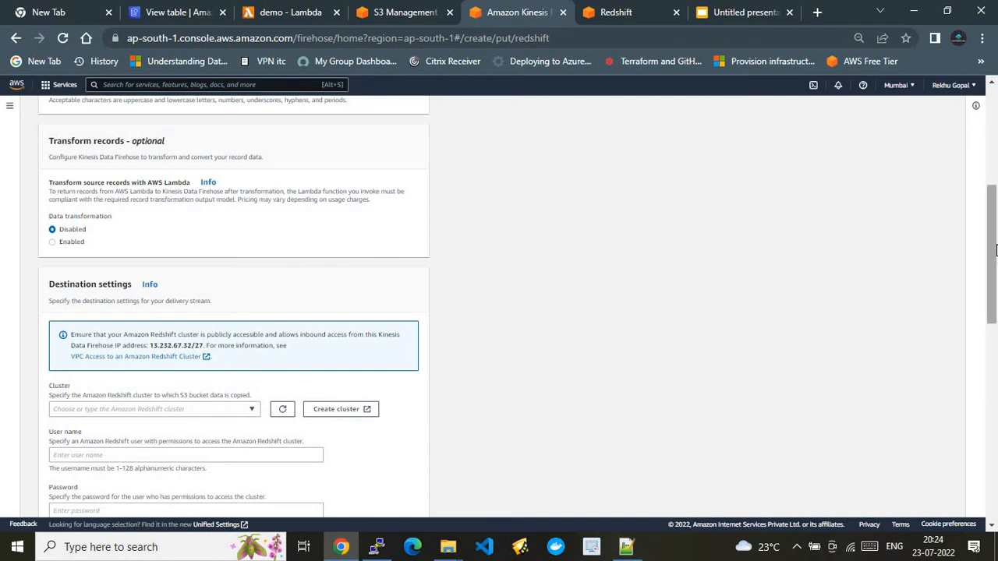
scroll(996, 250, down, 3)
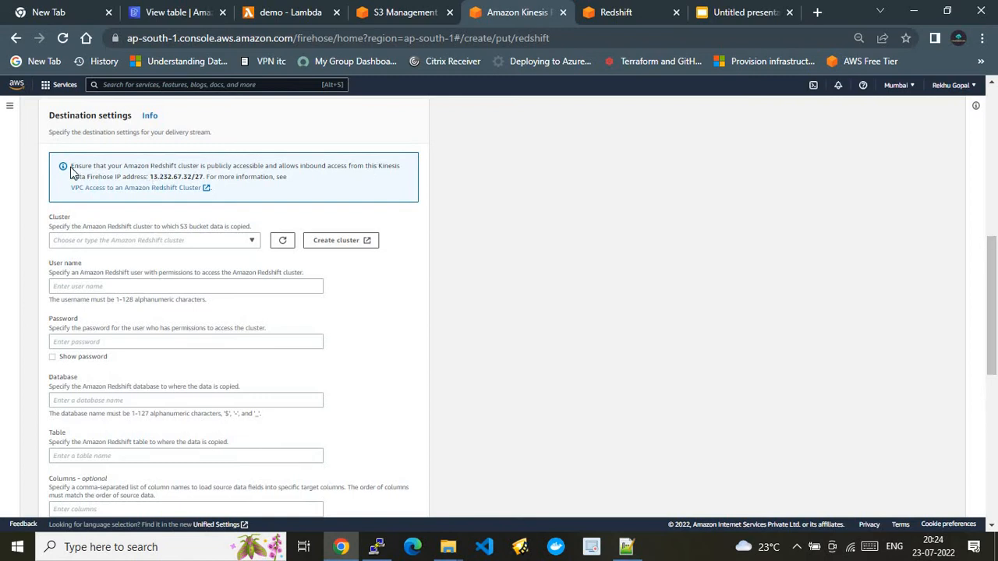
drag(70, 171, 291, 177)
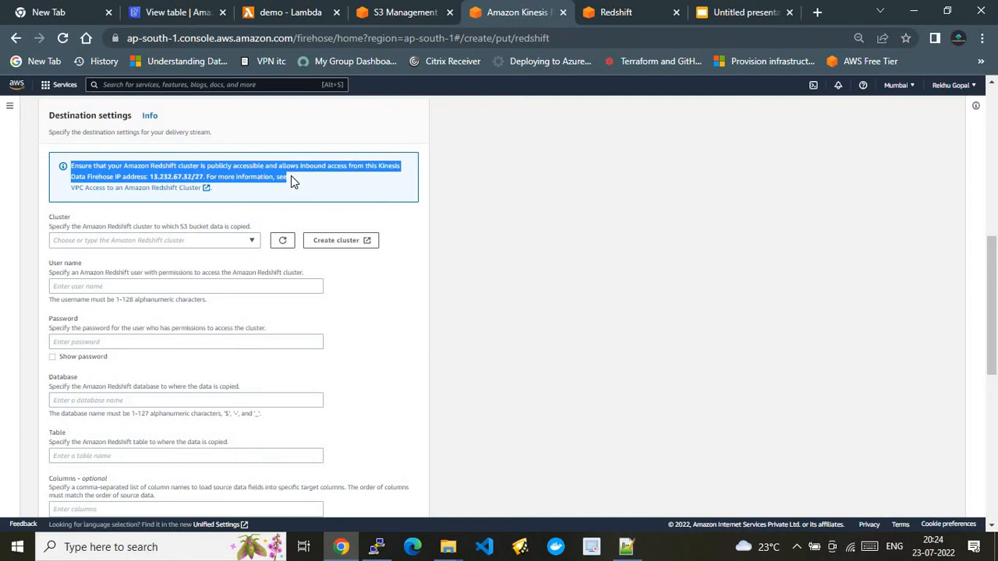
click(444, 188)
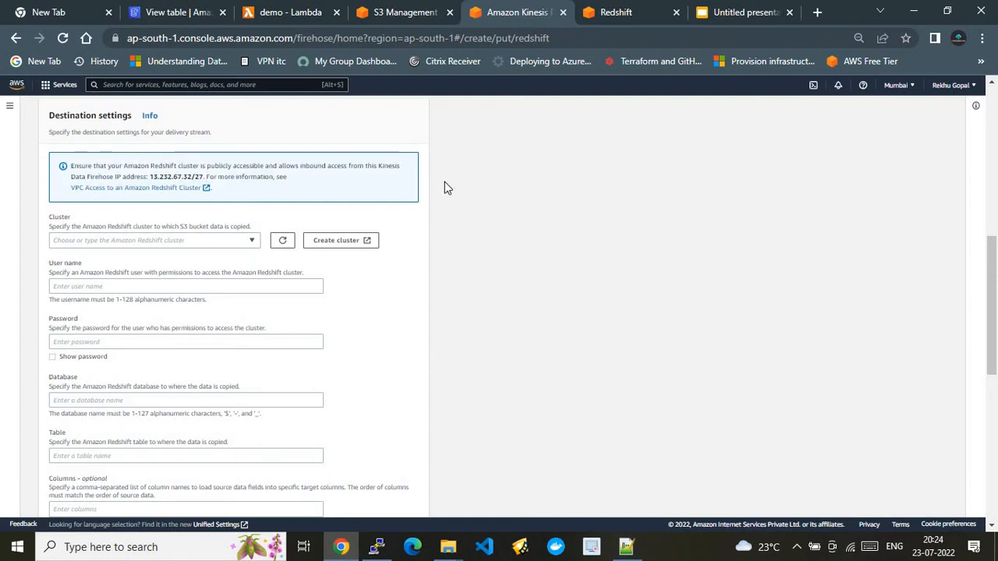
Examine the ddbtoredshift cluster's properties for its database configuration, VPC security group and public accessibility
click(602, 12)
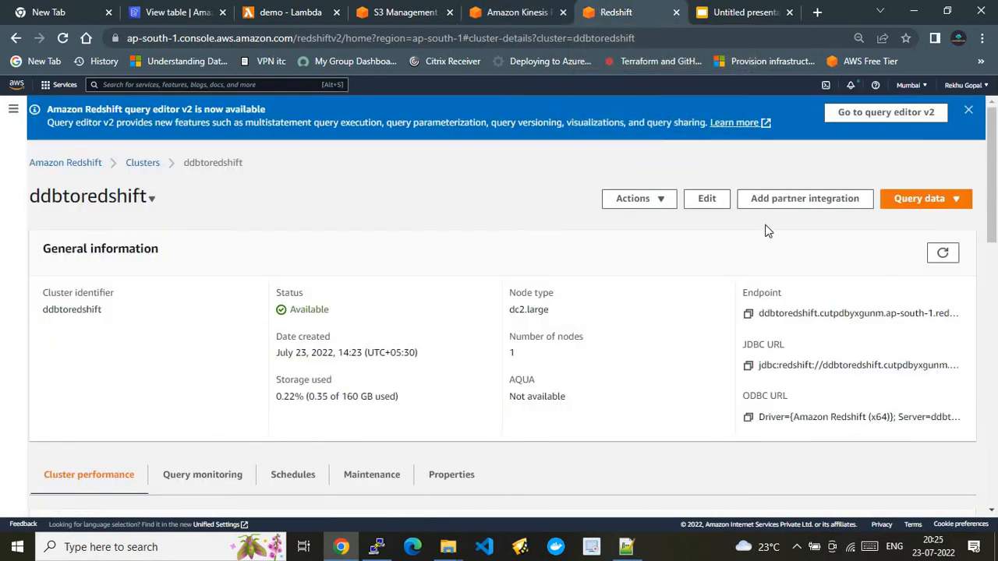
drag(996, 208, 996, 209)
scroll(996, 208, down, 4)
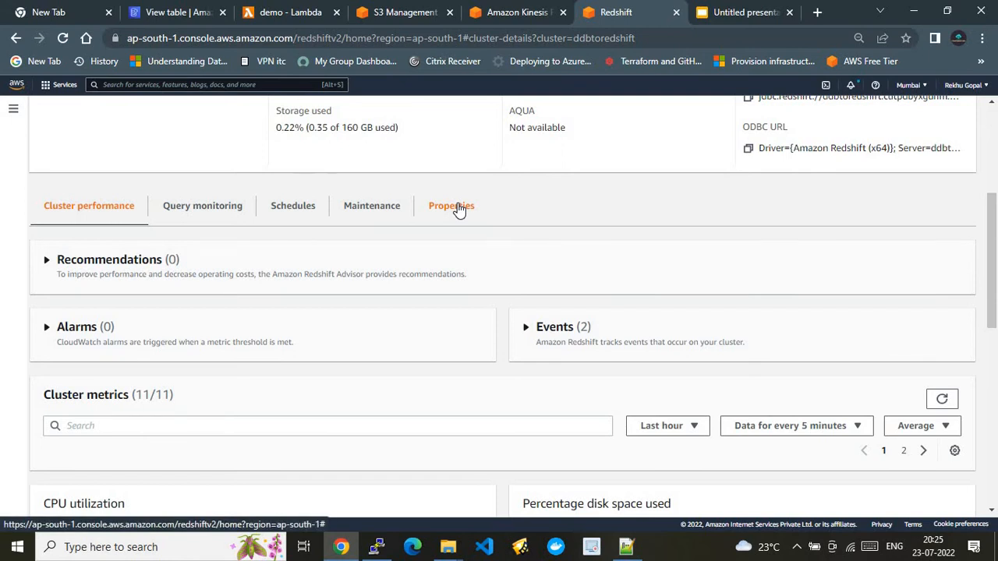
click(458, 207)
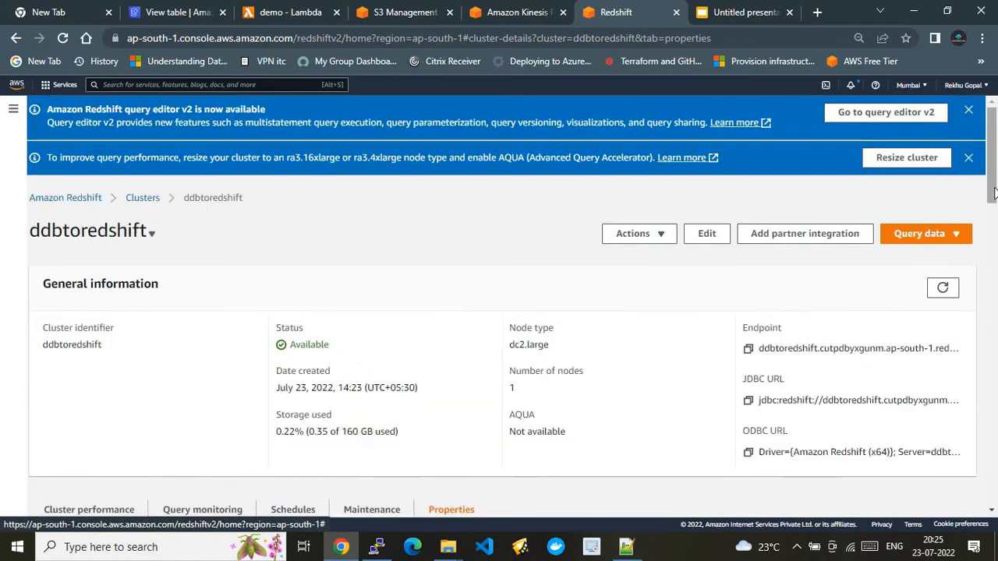
drag(996, 192, 995, 278)
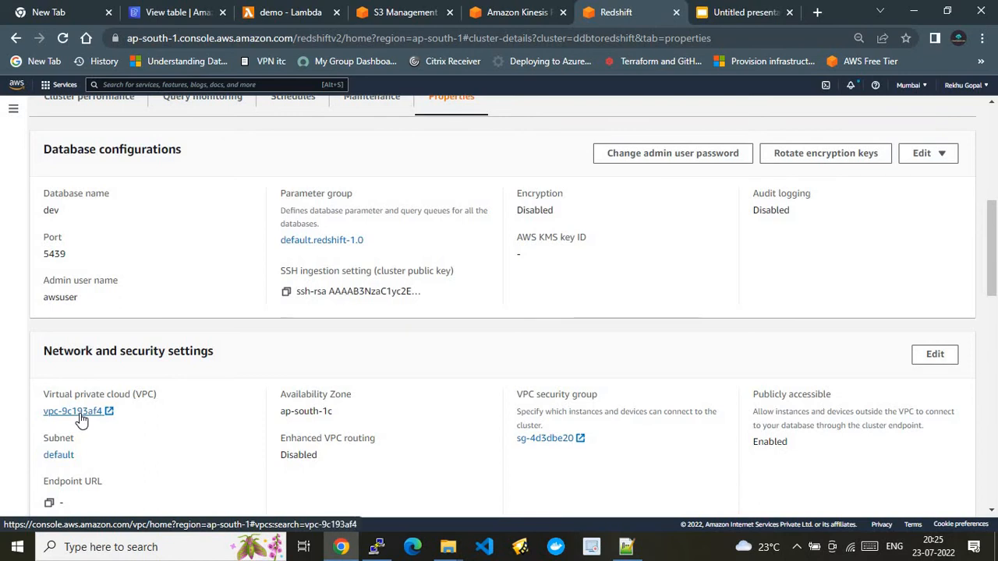
Open the cluster's VPC security group and check its inbound rules against the Firehose IP address requirement
click(546, 439)
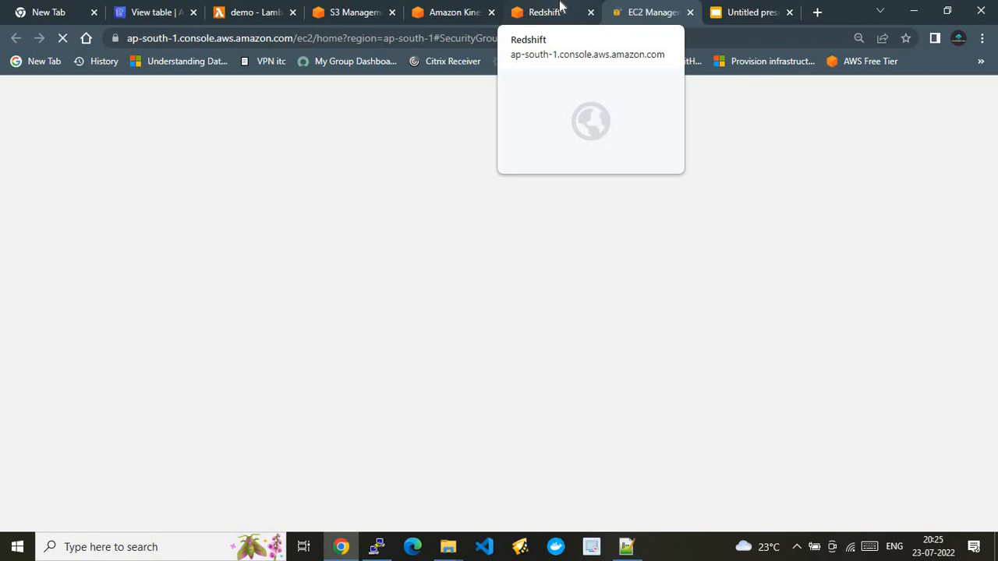
click(560, 6)
click(639, 10)
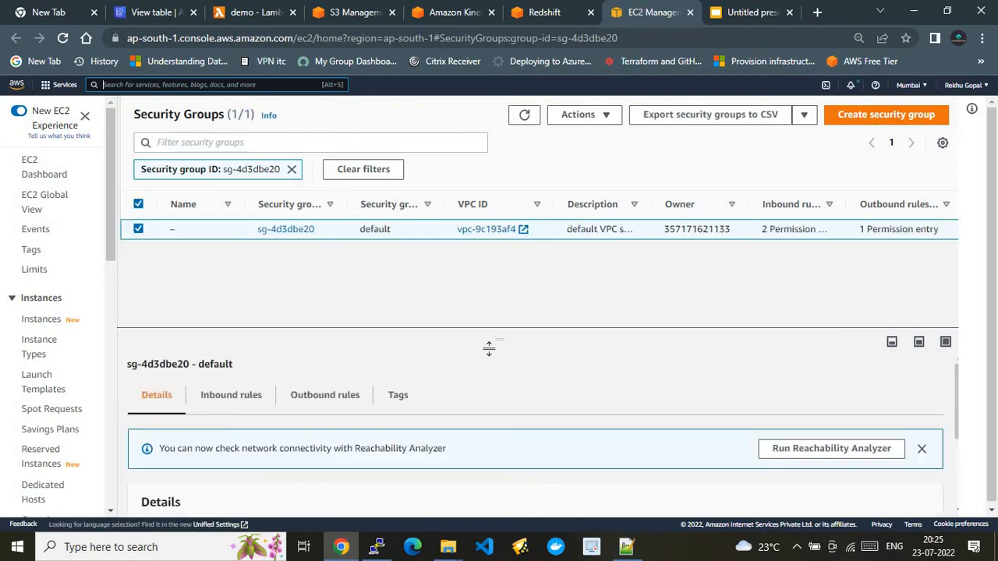
click(232, 392)
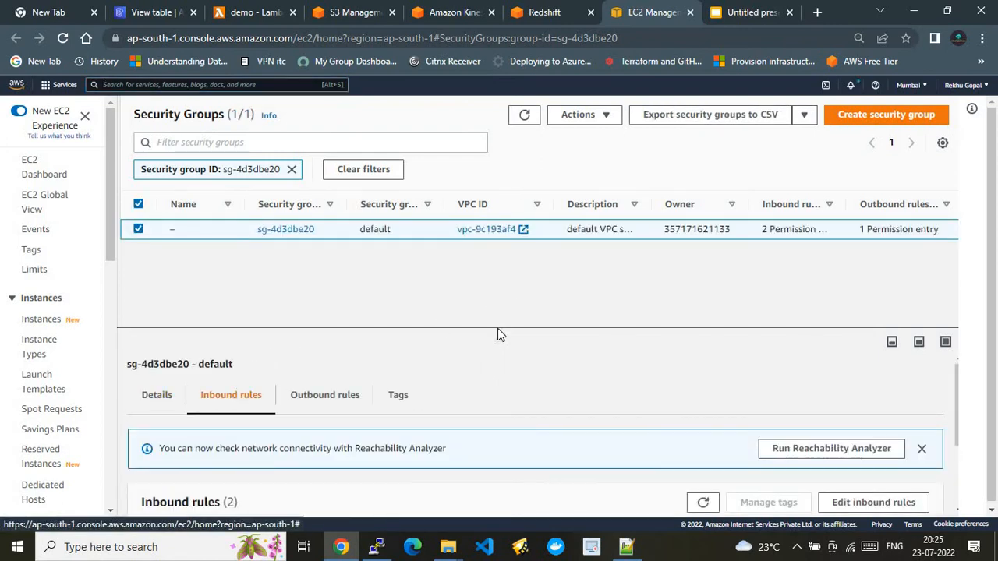
drag(499, 333, 503, 216)
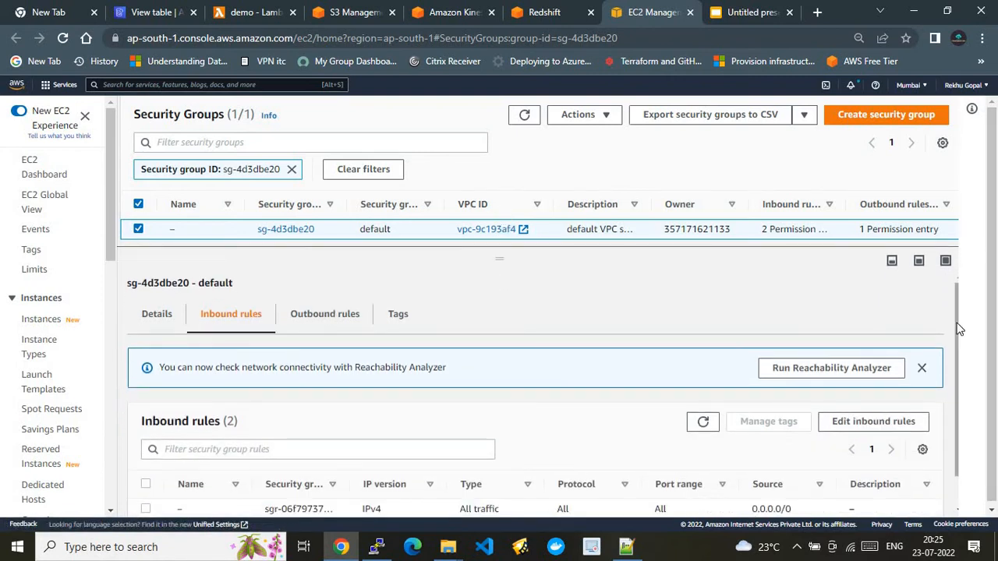
drag(958, 328, 961, 443)
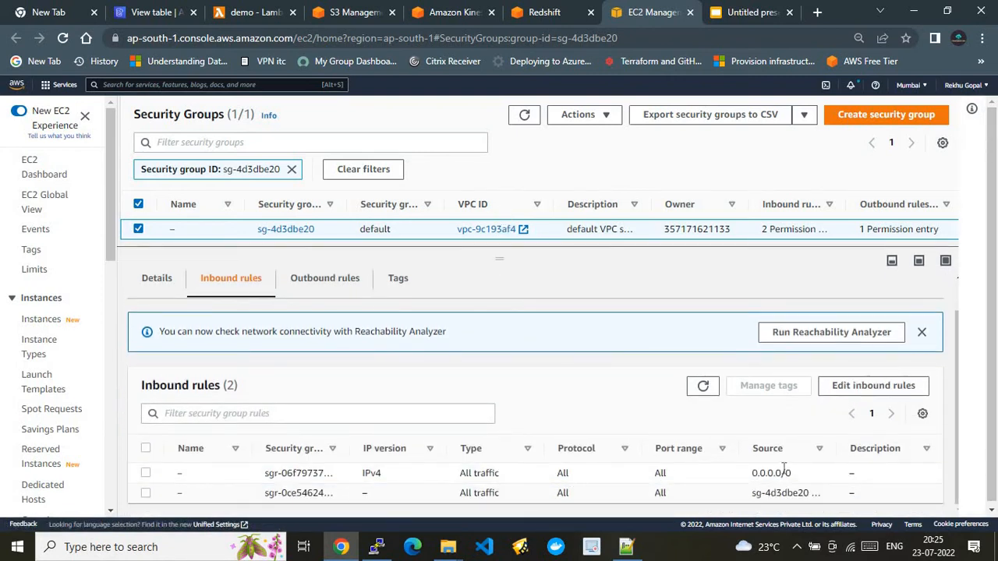
click(457, 9)
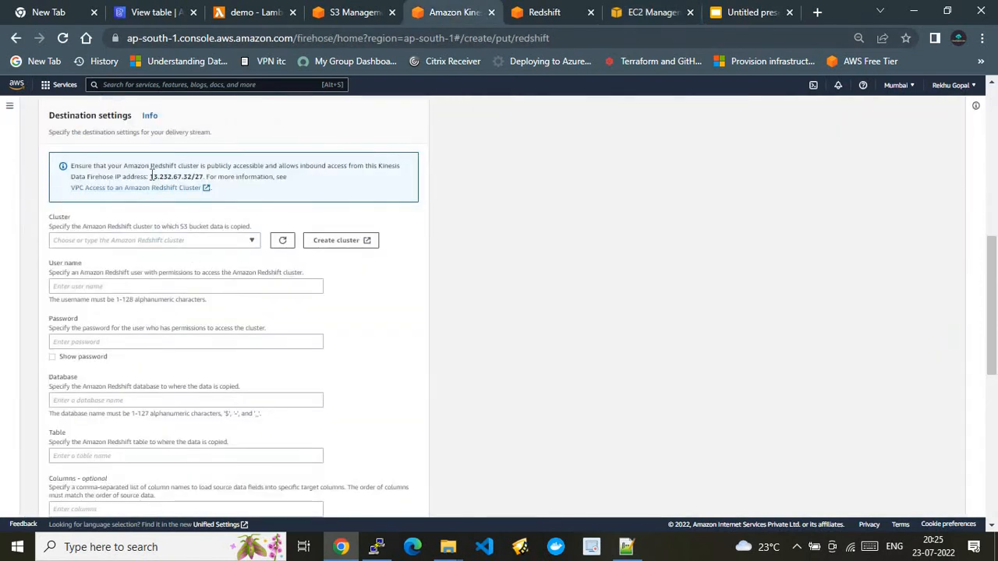
click(665, 9)
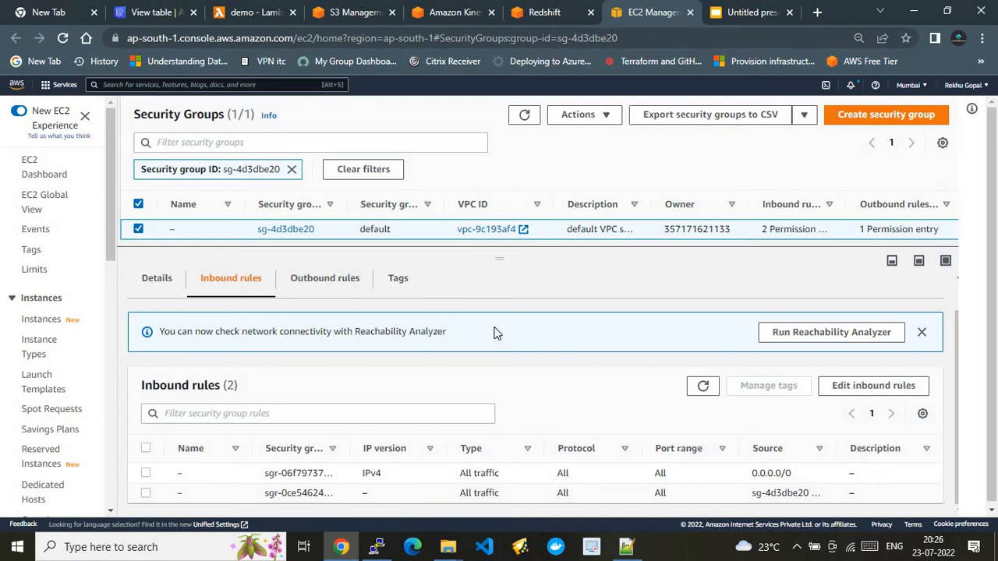
Return to the delivery stream form and select ddbtoredshift as the destination Redshift cluster
click(456, 7)
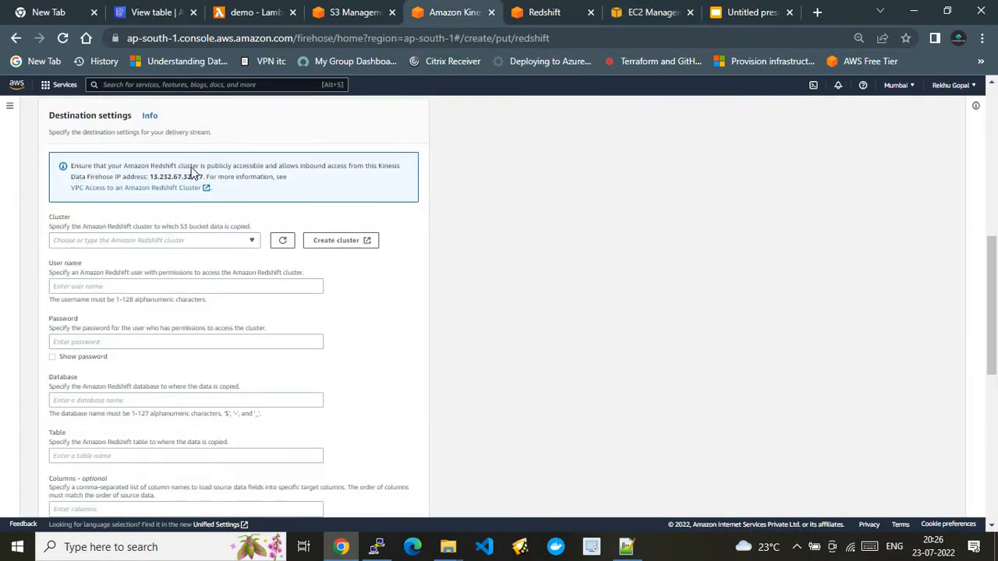
click(140, 243)
click(91, 280)
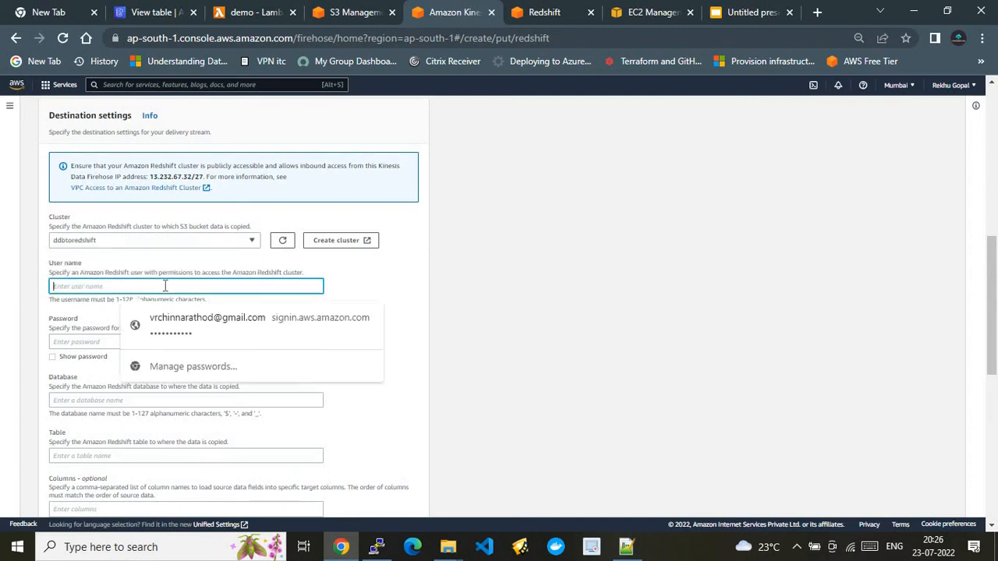
Copy the Redshift user name from Helpfile.json and set awsuser as the destination's user name
click(165, 286)
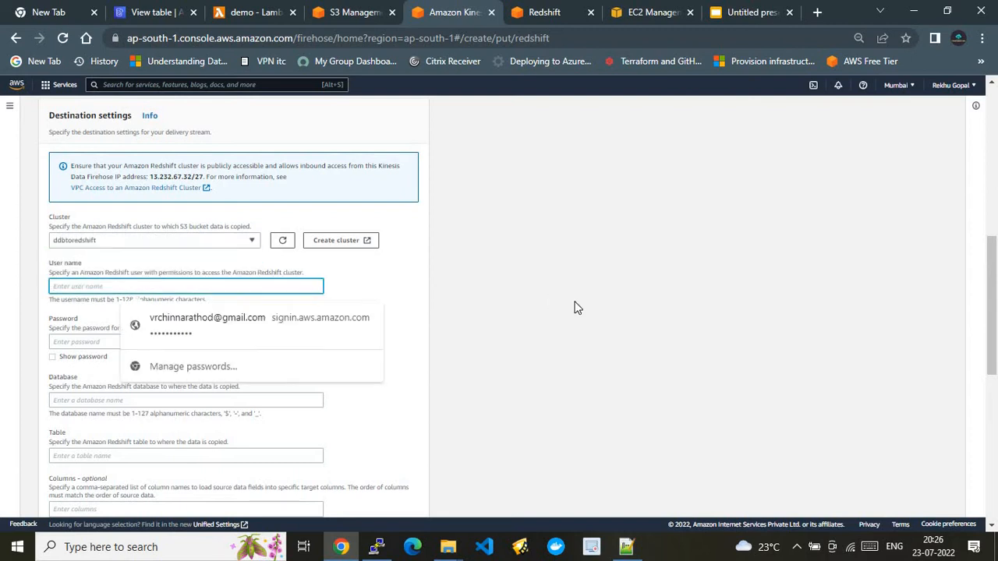
click(626, 547)
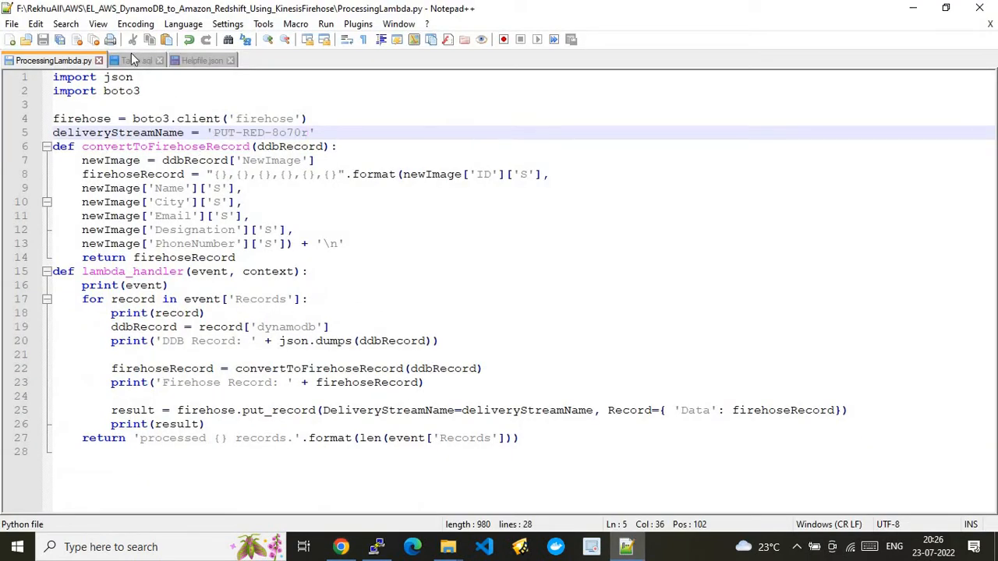
click(191, 60)
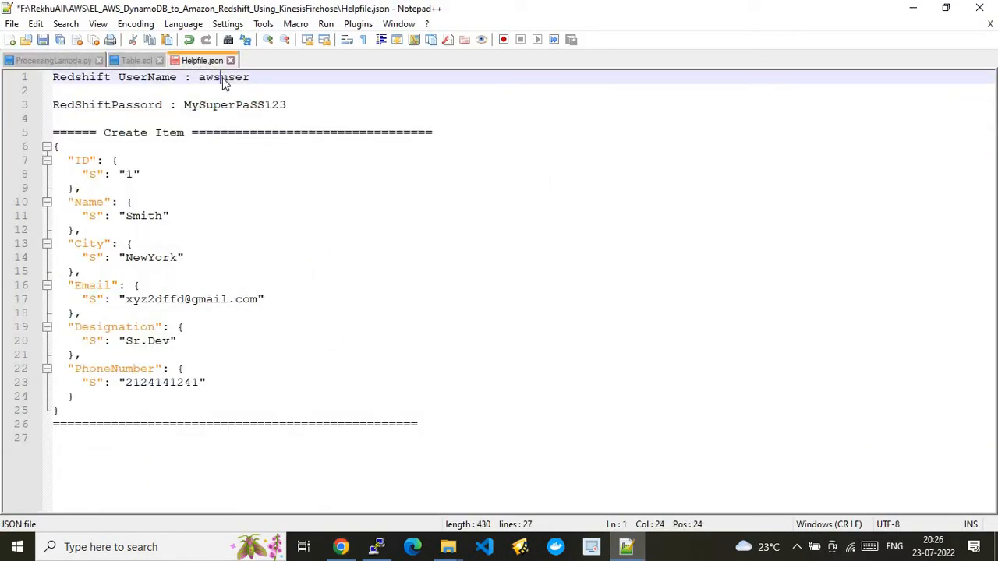
double_click(224, 77)
key(ctrl+c)
click(341, 547)
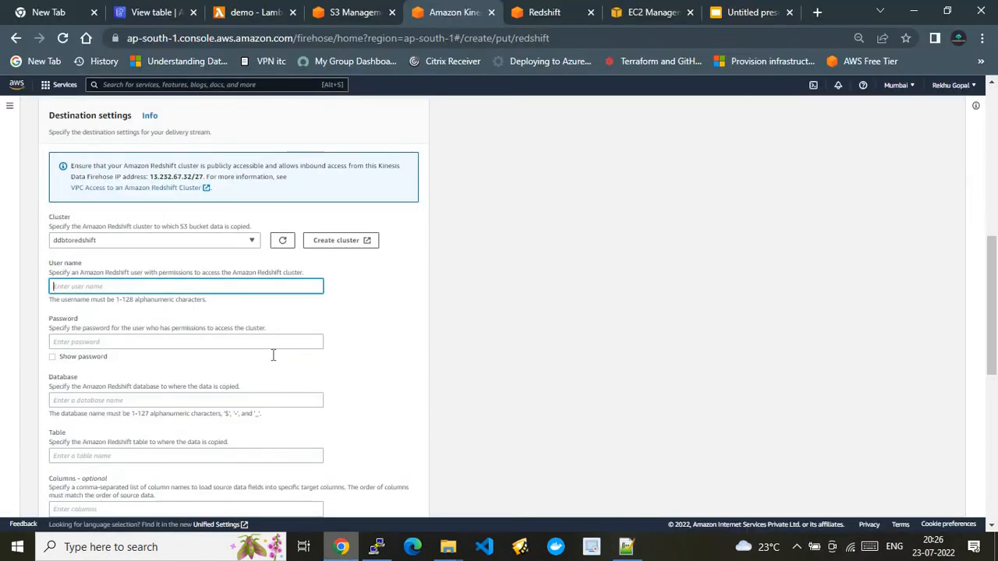
click(185, 287)
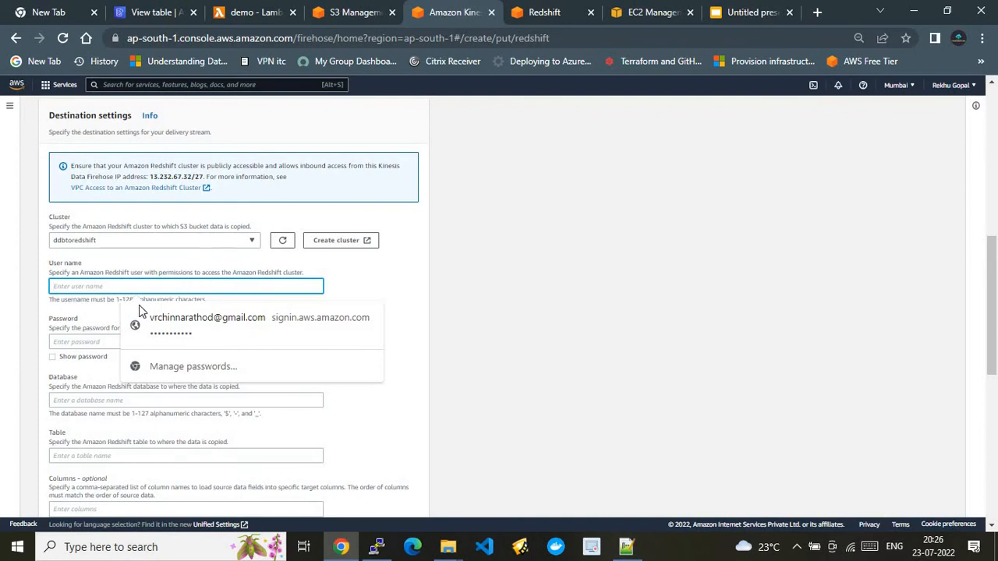
key(ctrl+v)
Copy the Redshift password from Helpfile.json into the destination's password field
click(107, 341)
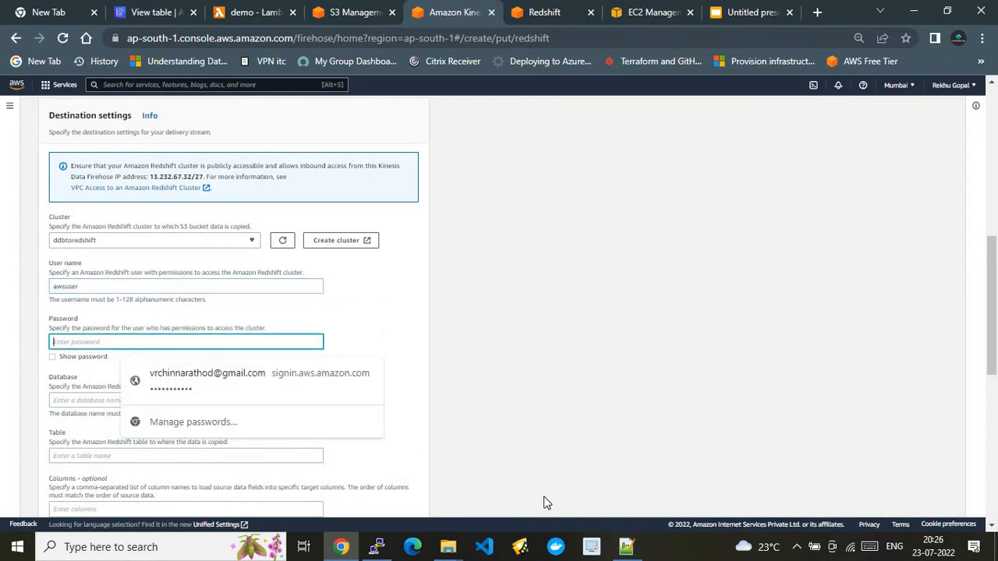
click(626, 547)
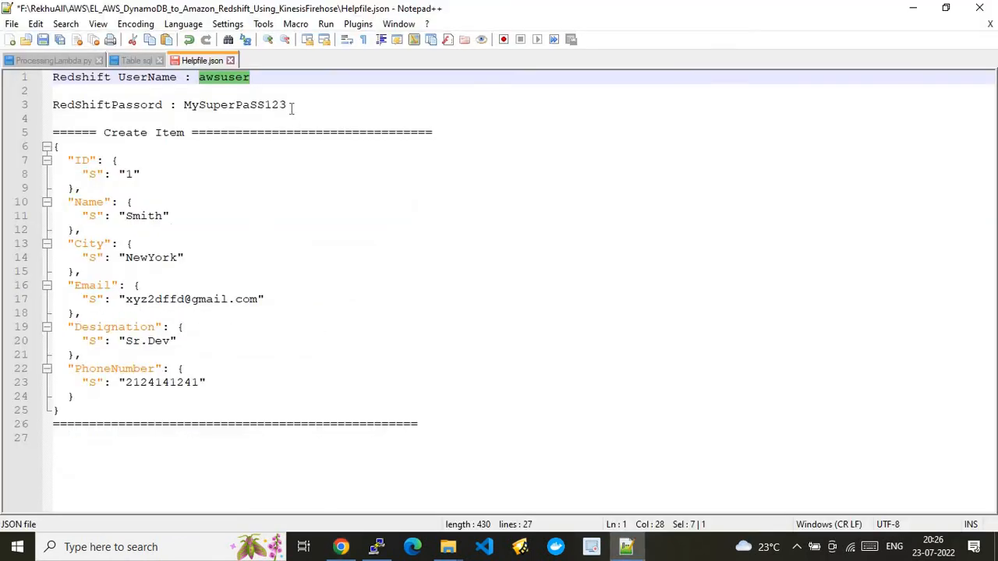
drag(287, 105, 184, 105)
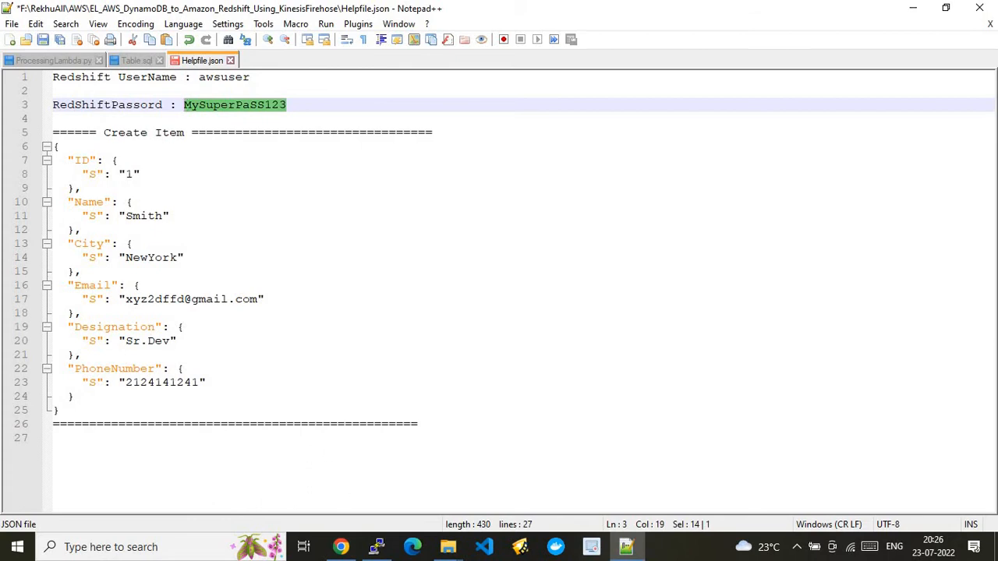
click(341, 546)
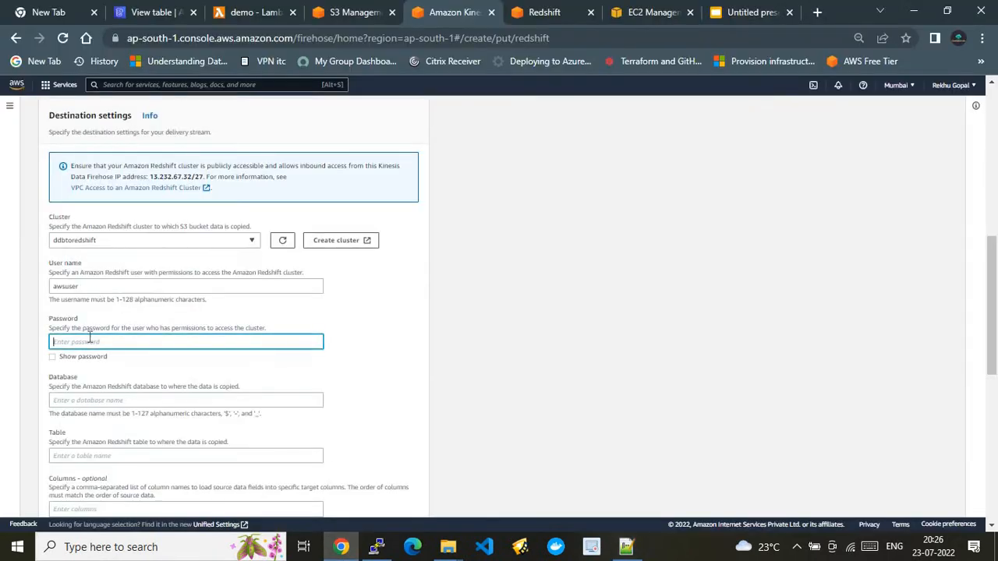
key(ctrl+v)
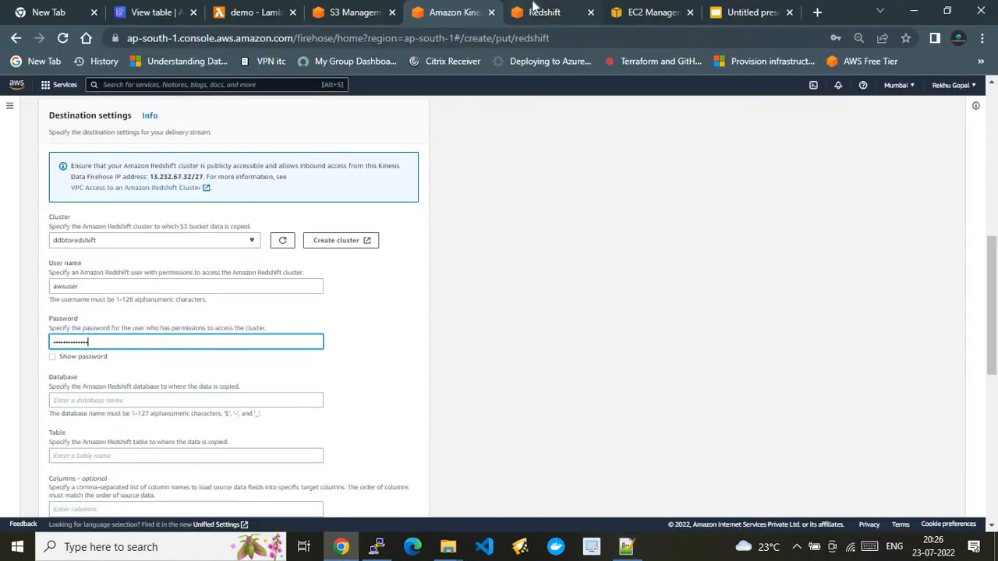
Return to the ddbtoredshift cluster page and open its data in query editor v2
click(534, 6)
drag(994, 183, 993, 151)
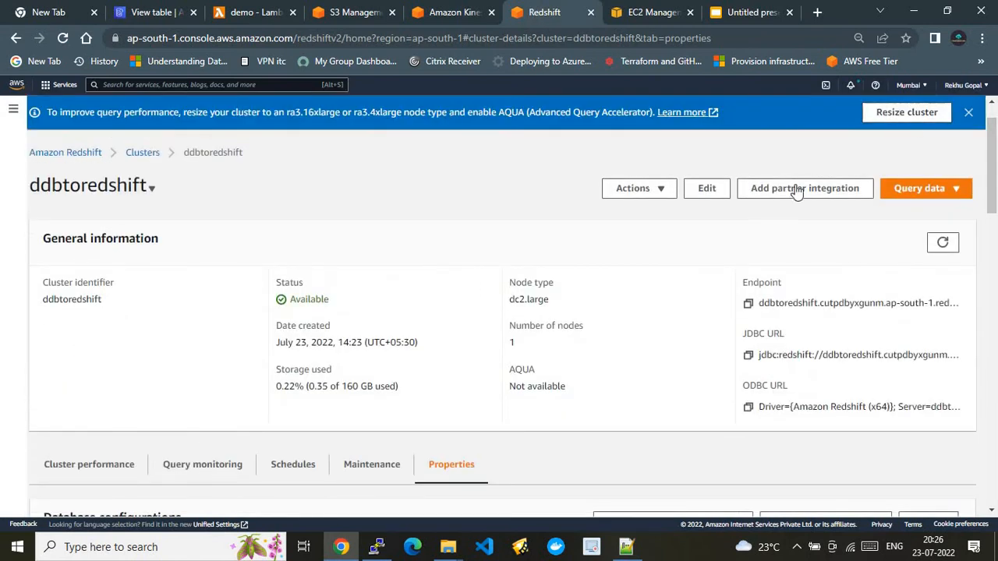
click(942, 192)
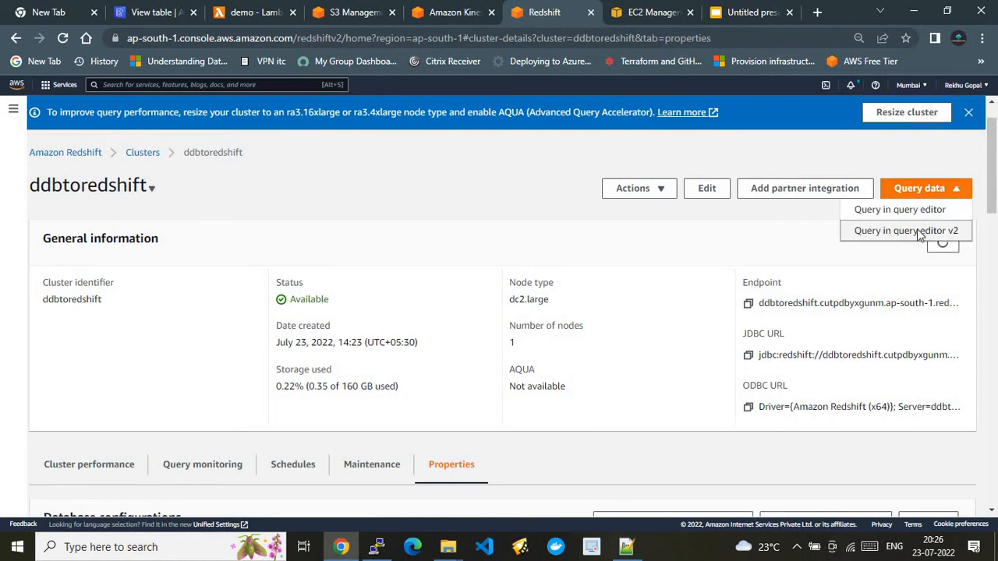
click(919, 232)
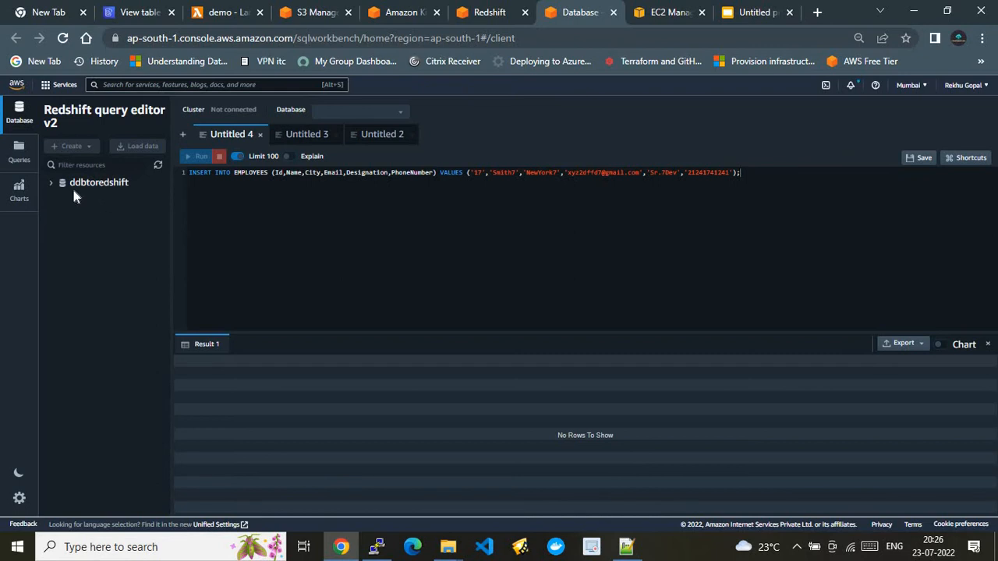
Connect to the ddbtoredshift cluster and list the tables in the dev database's public schema
click(53, 186)
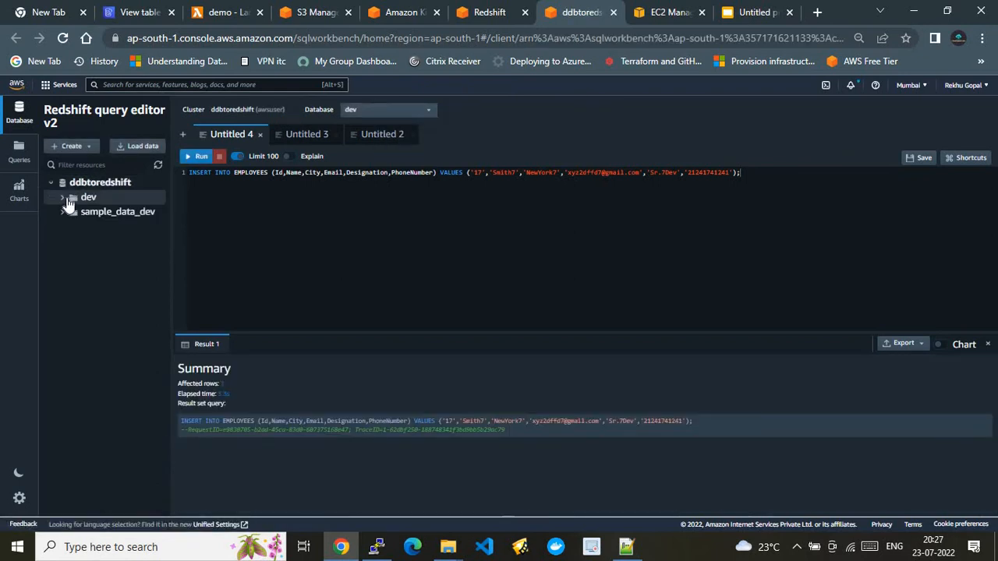
click(62, 198)
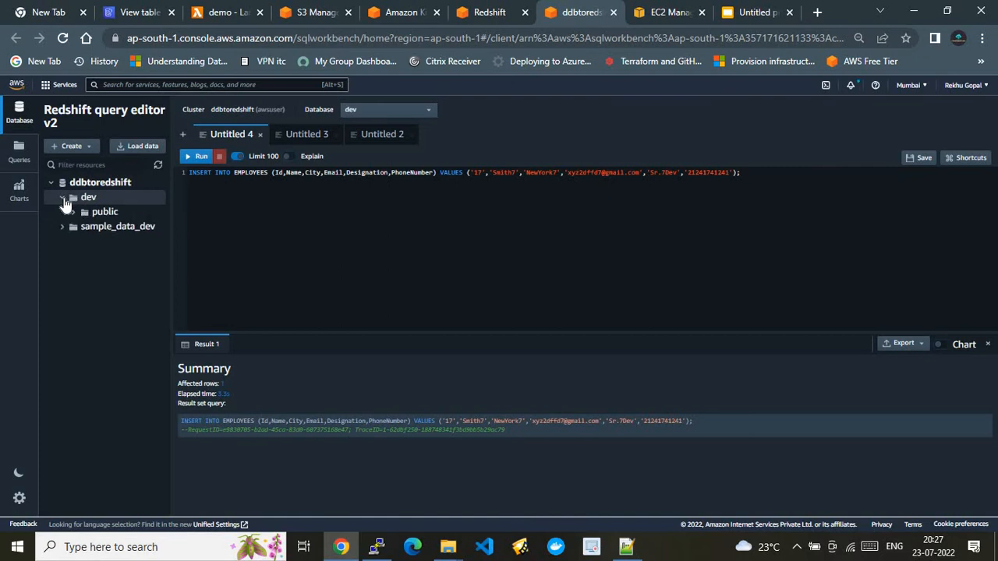
click(74, 212)
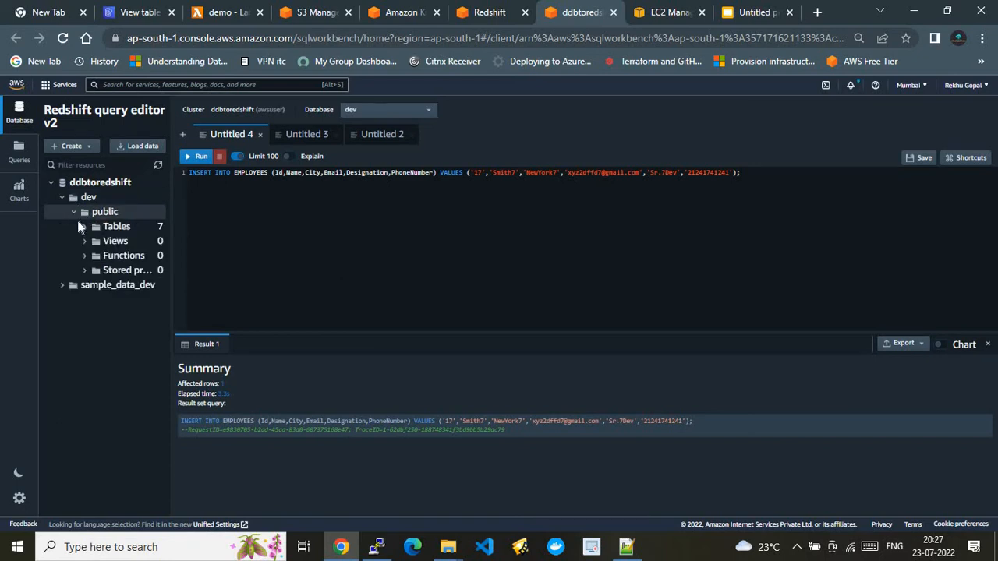
click(86, 227)
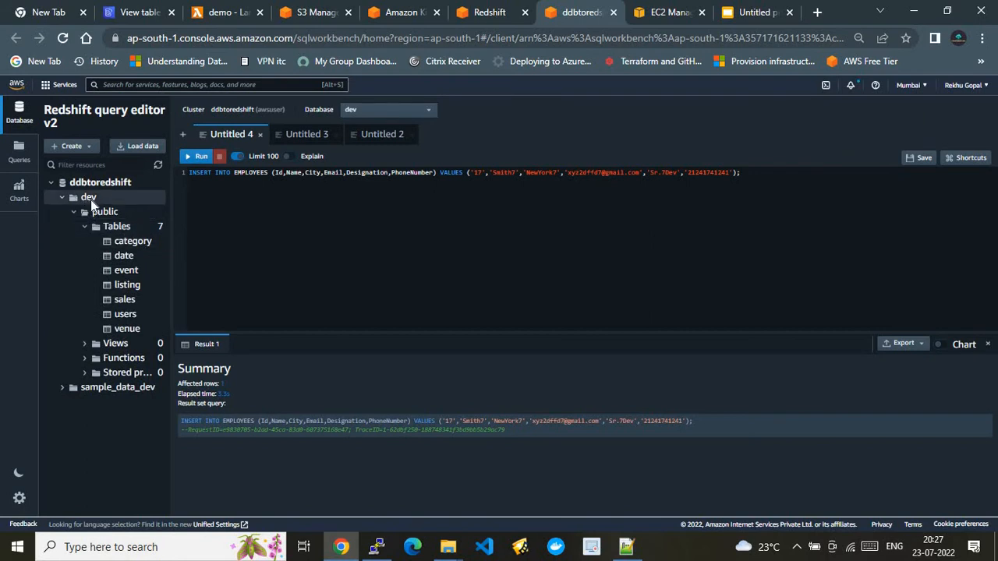
Return to the delivery stream form, set the destination database to dev and enter emp as the table name
click(379, 18)
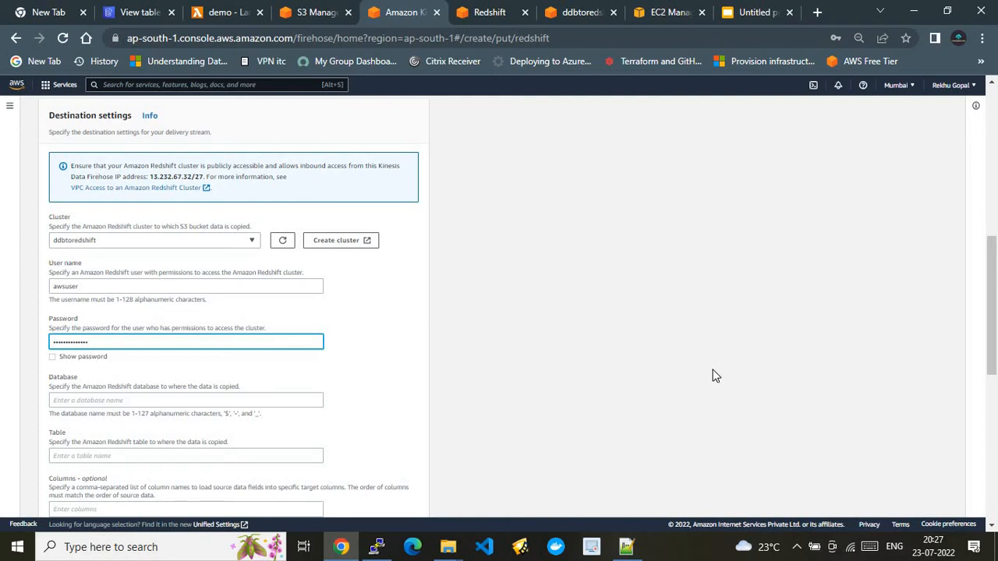
scroll(996, 355, down, 2)
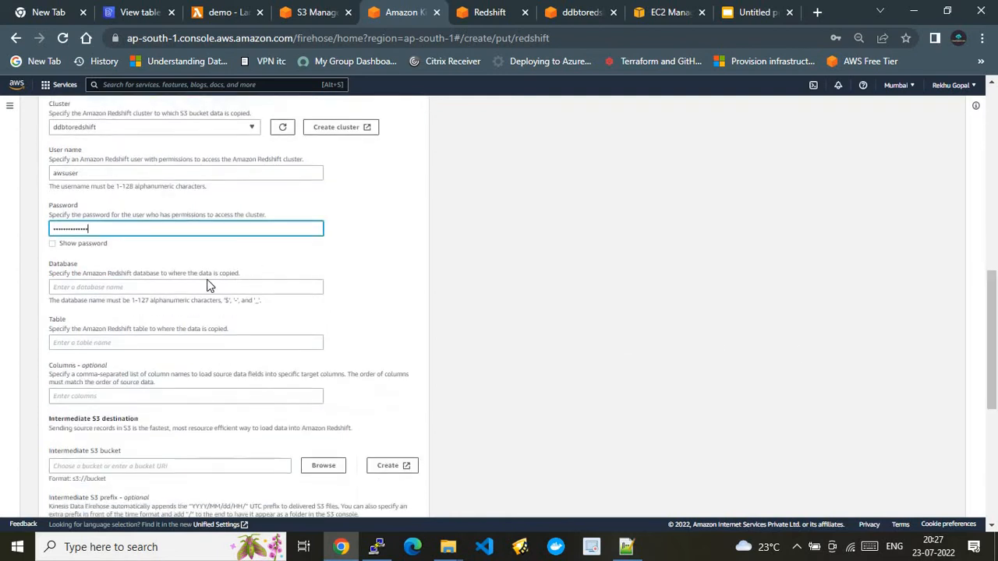
click(166, 286)
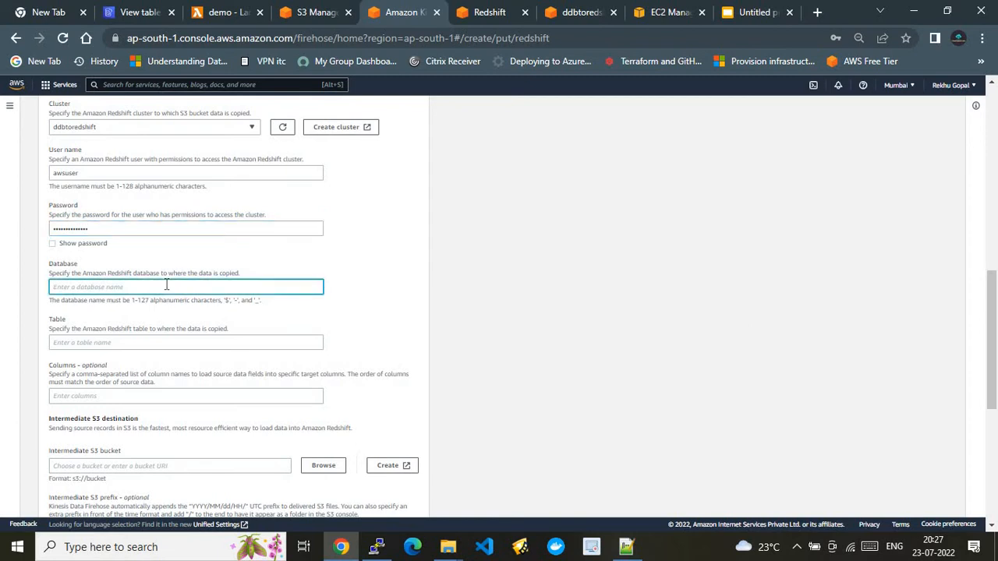
text(dev)
click(108, 342)
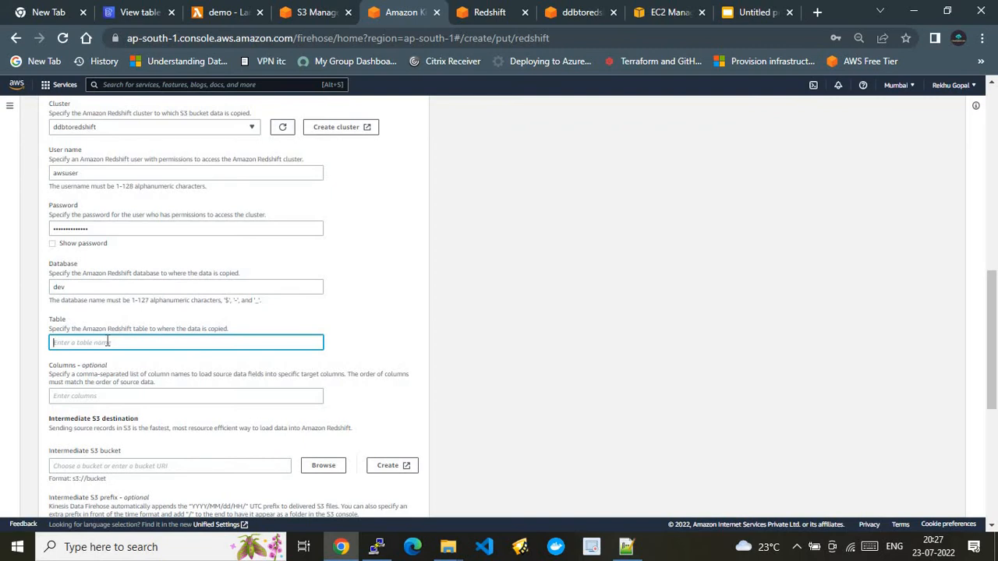
text(emp)
Go back to the query editor and run the saved SELECT * FROM employees query
click(584, 8)
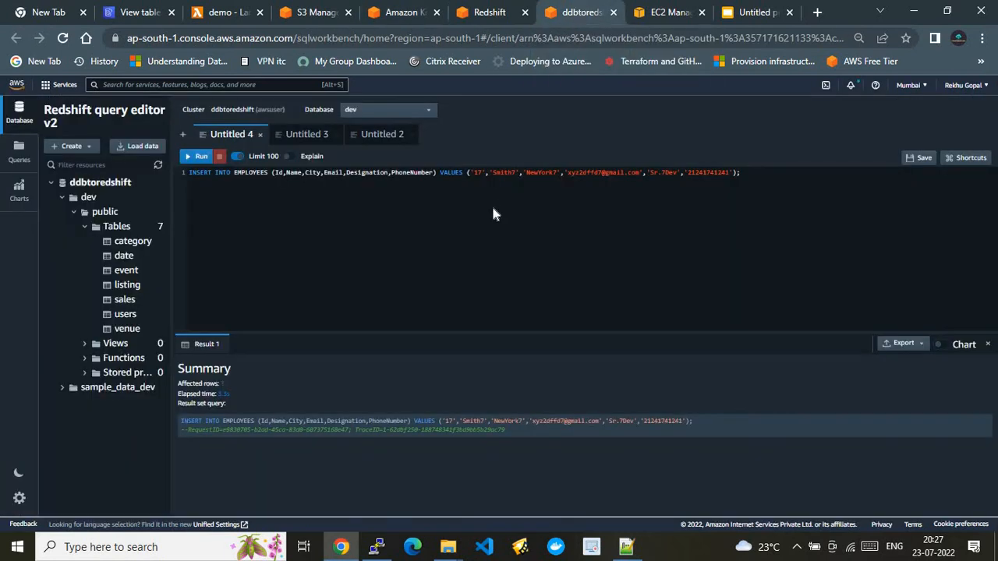
click(305, 140)
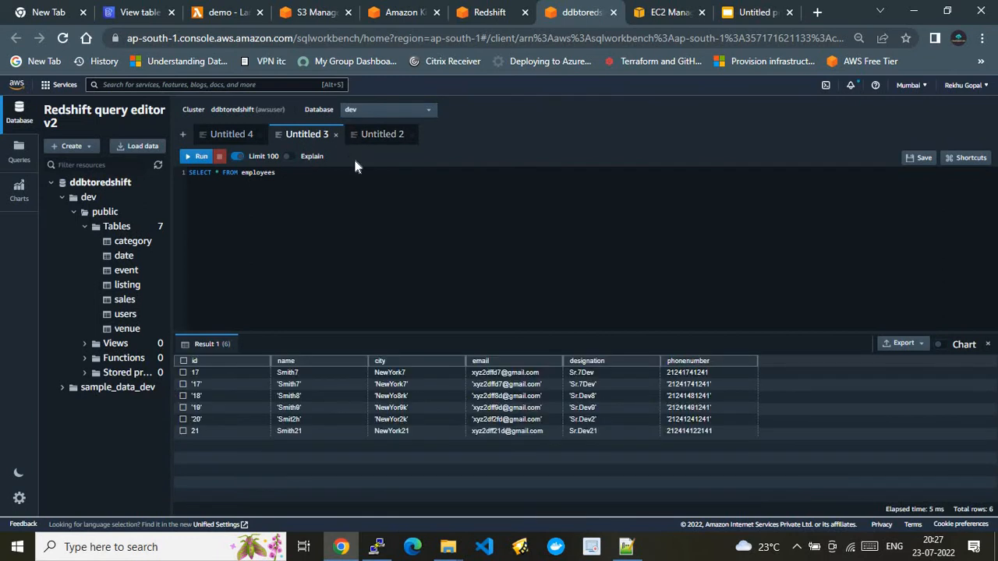
click(197, 156)
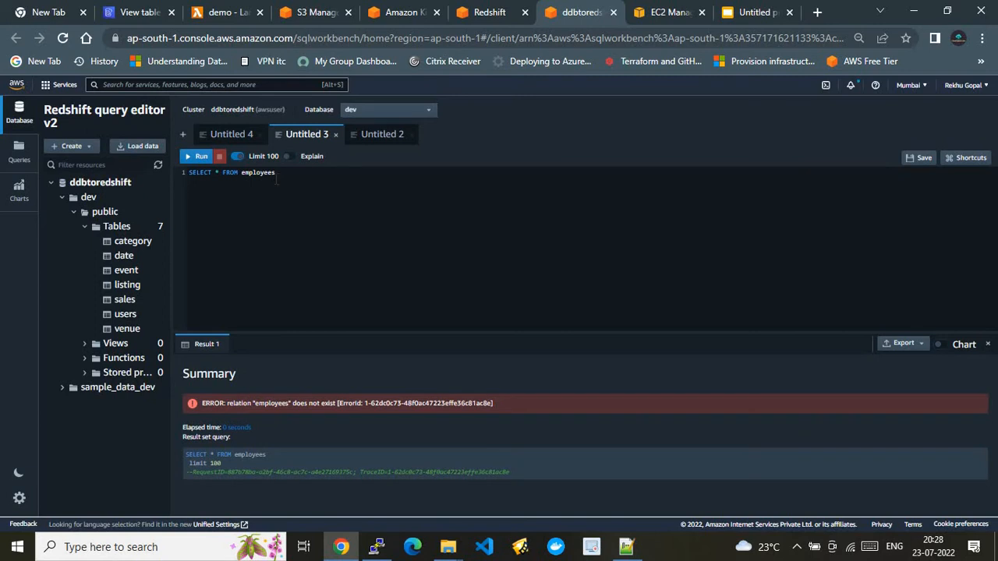
Close the stl_load_errors query and bring up the query containing the INSERT INTO EMPLOYEES statement
click(361, 139)
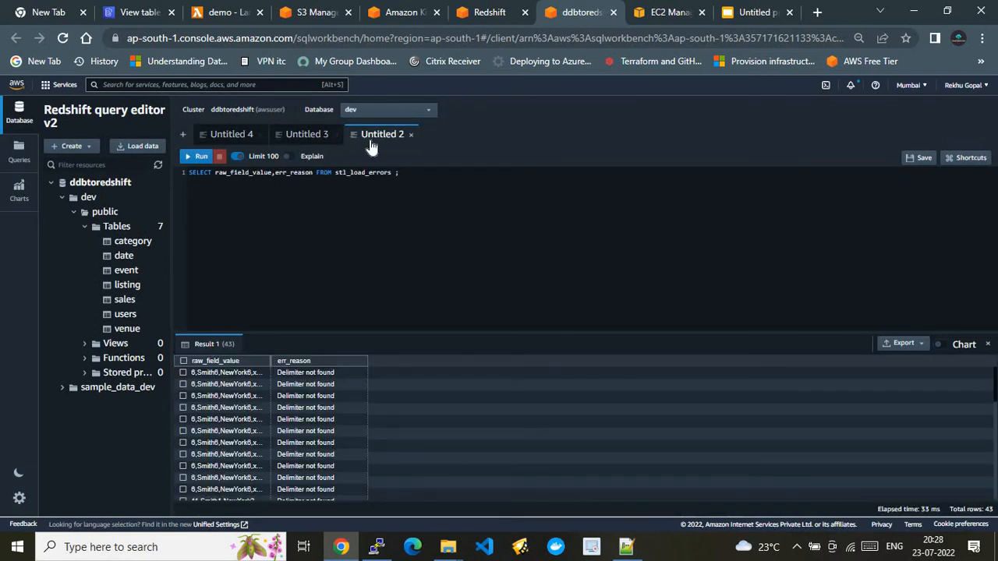
click(411, 135)
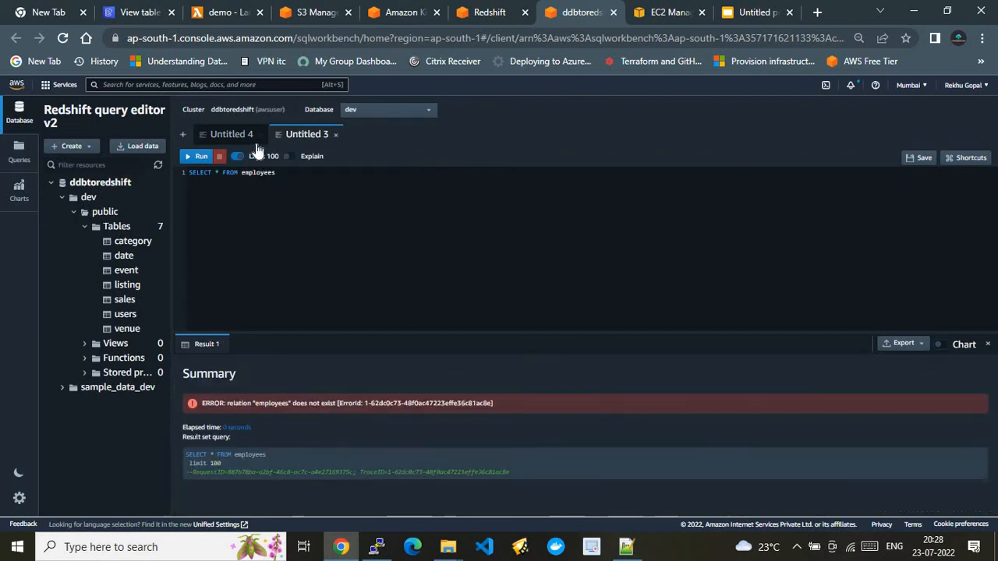
click(226, 138)
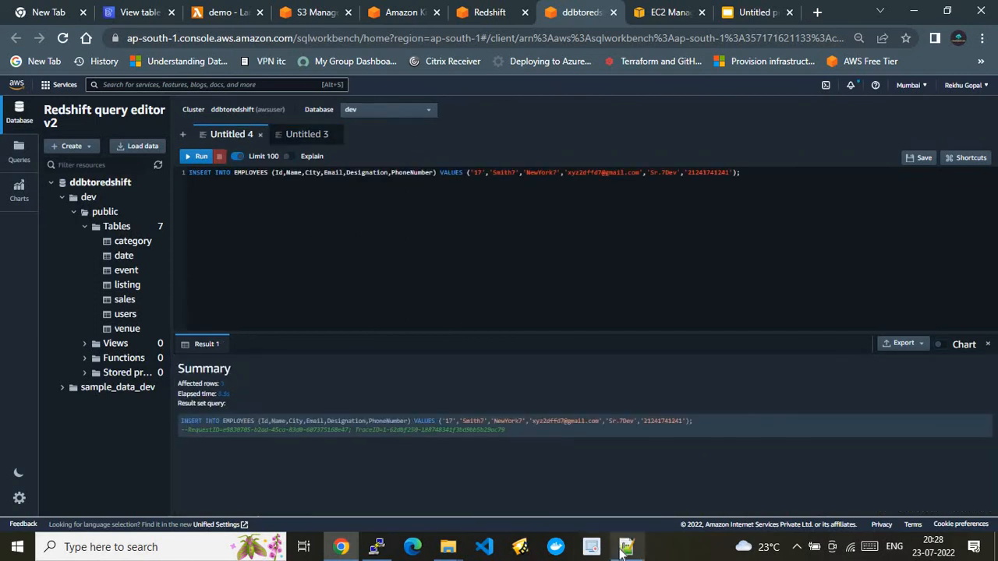
Switch to Notepad++ and copy the whole CREATE TABLE EMPLOYEES statement from Table.sql
click(625, 549)
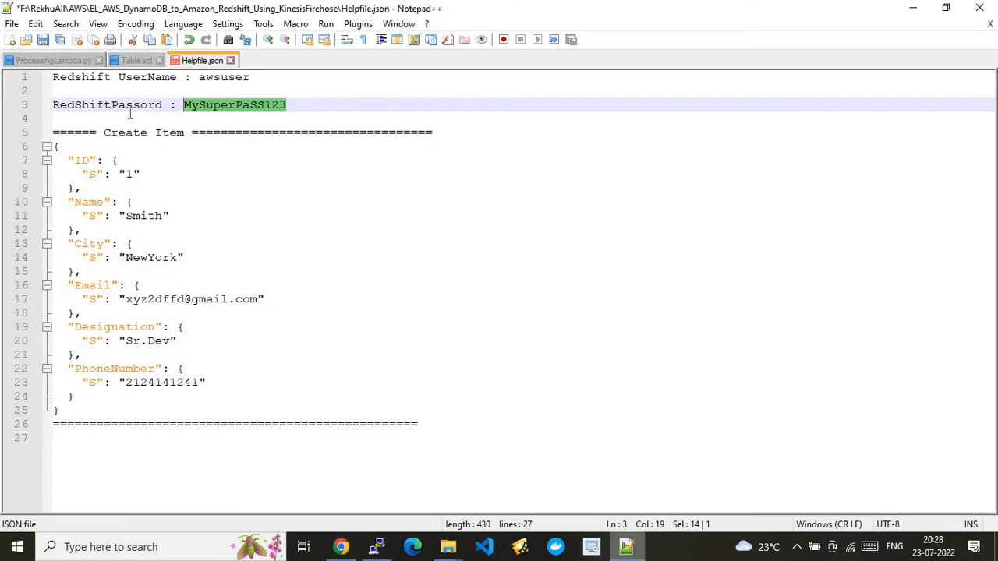
click(135, 60)
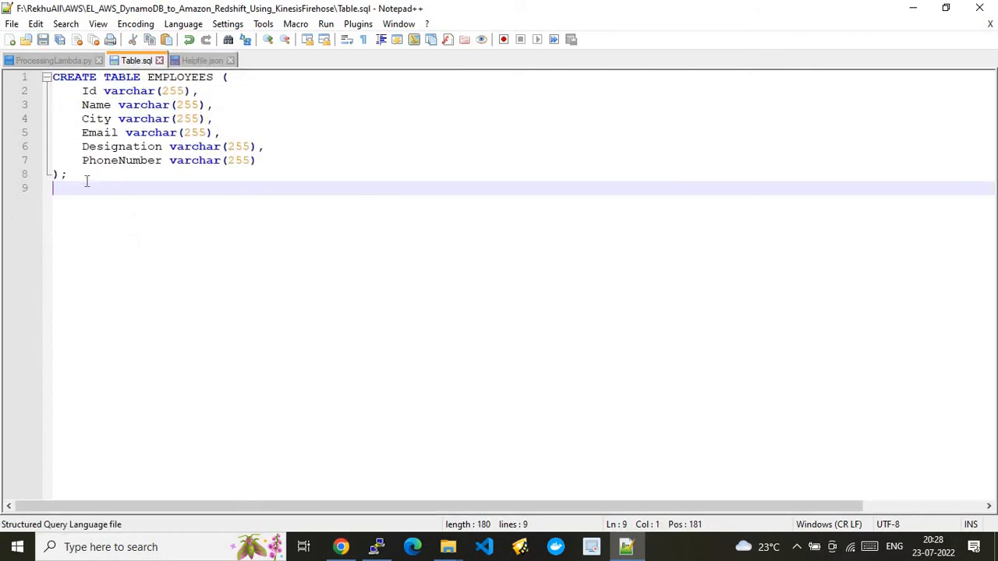
double_click(175, 78)
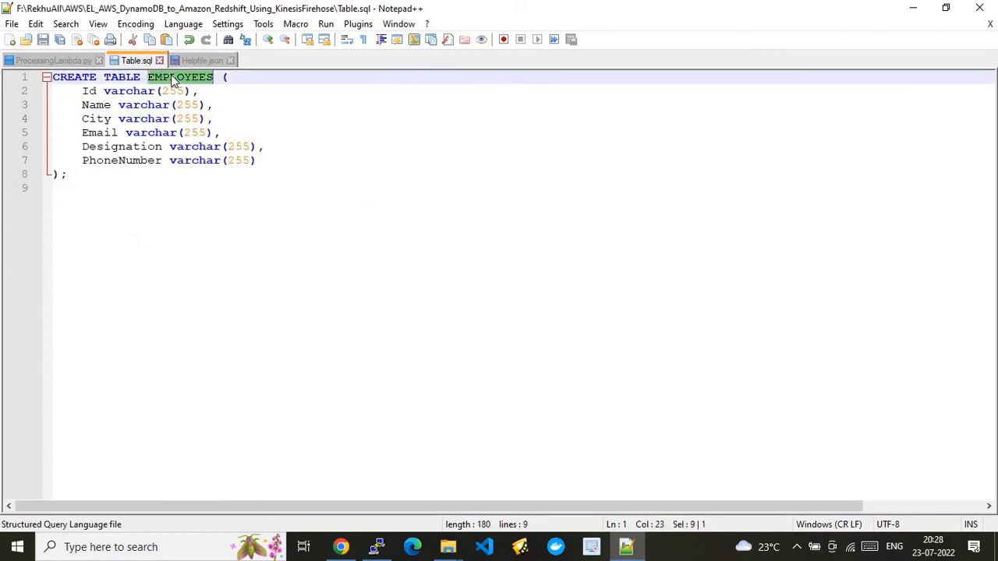
double_click(92, 90)
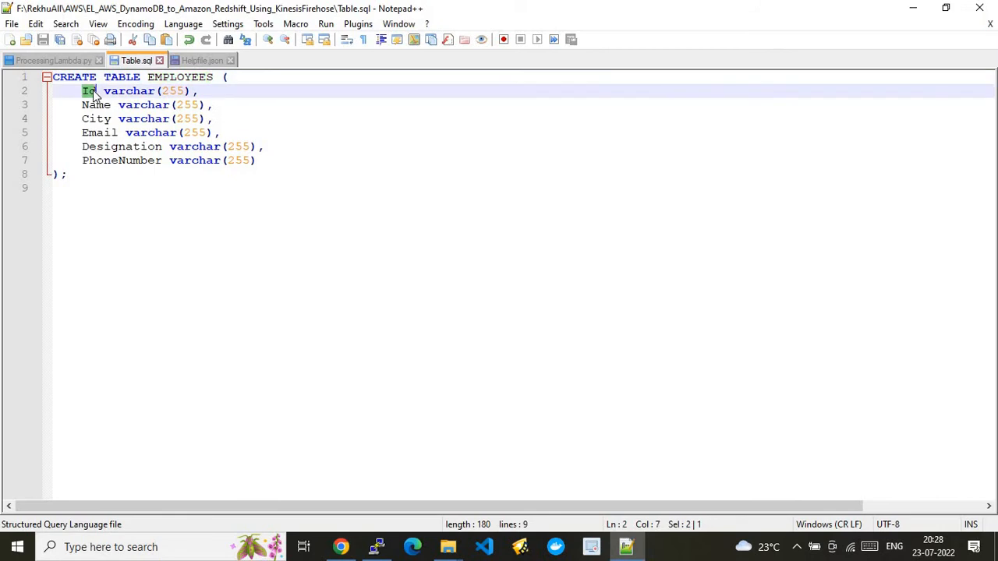
click(95, 105)
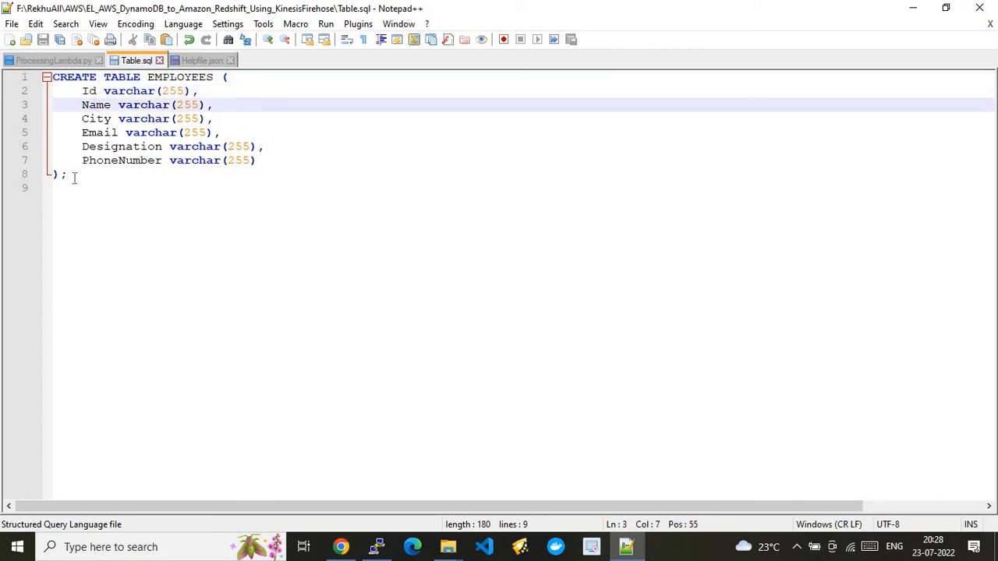
drag(70, 176, 39, 83)
key(ctrl+c)
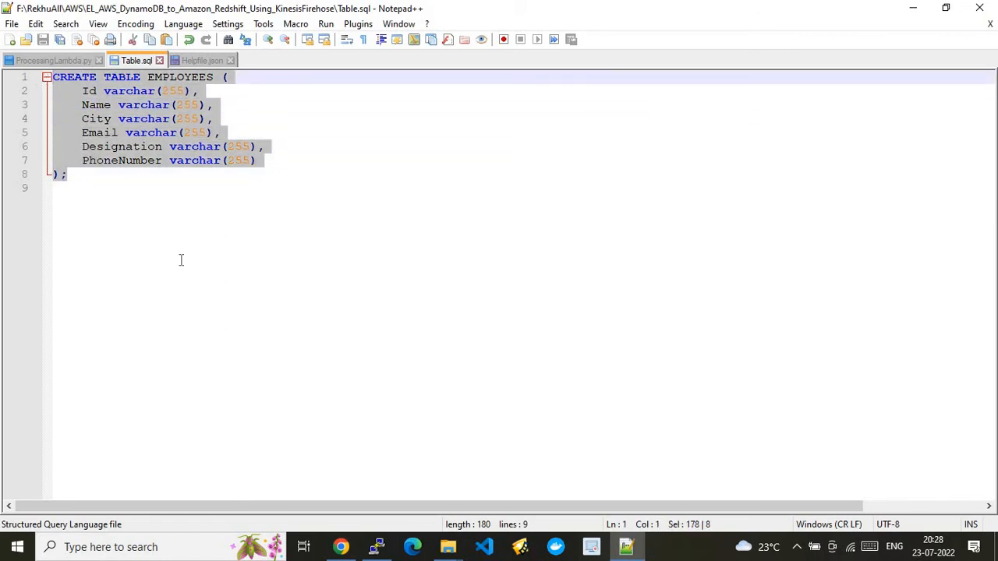
Back in the Redshift query editor, replace the INSERT statement with the copied CREATE TABLE EMPLOYEES statement and run it
click(341, 546)
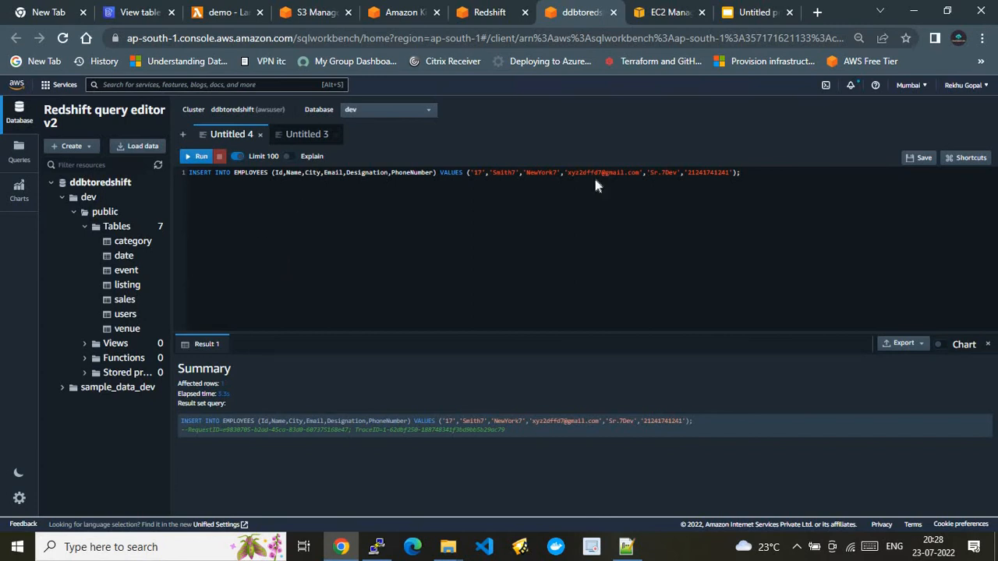
key(ctrl+a)
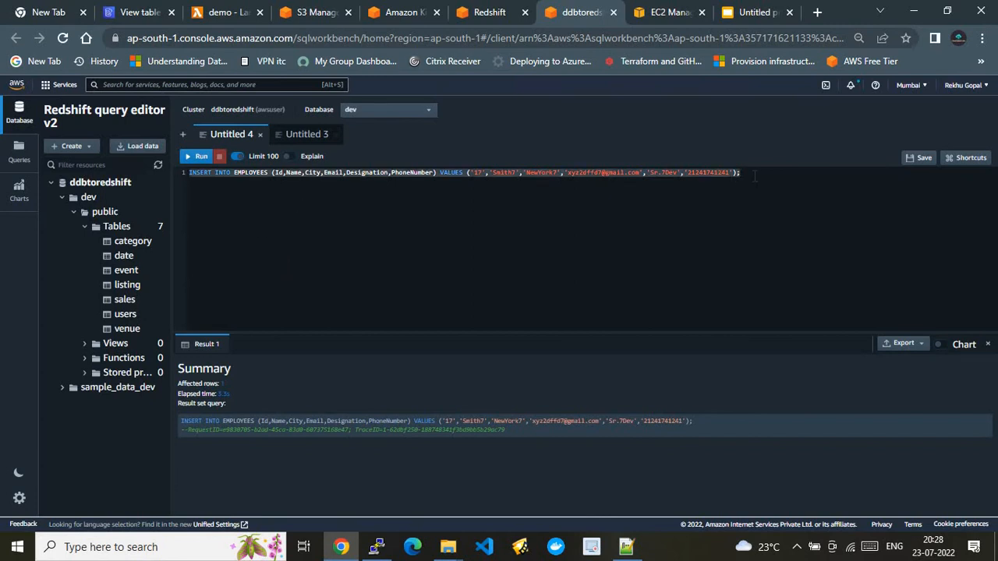
key(ctrl+v)
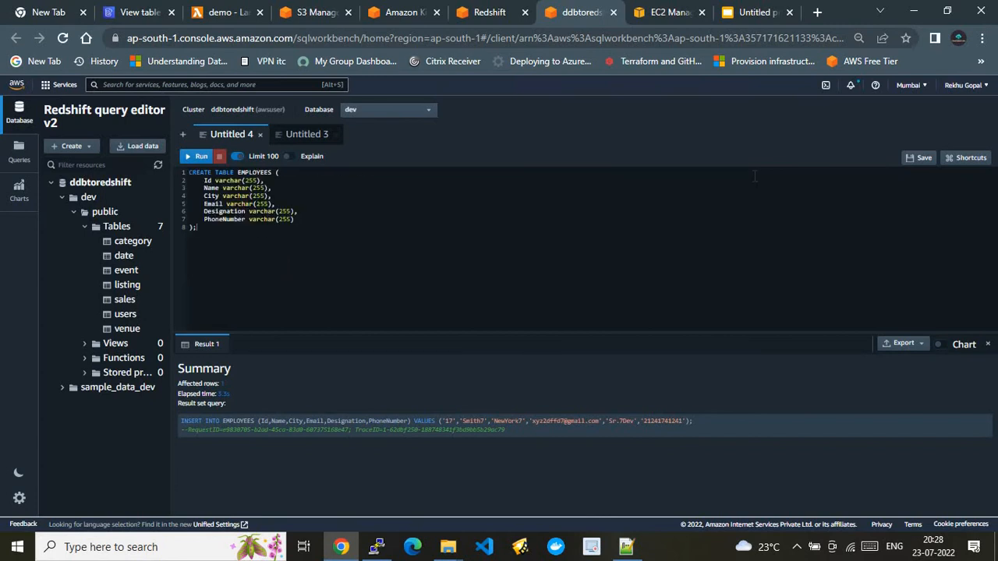
click(195, 156)
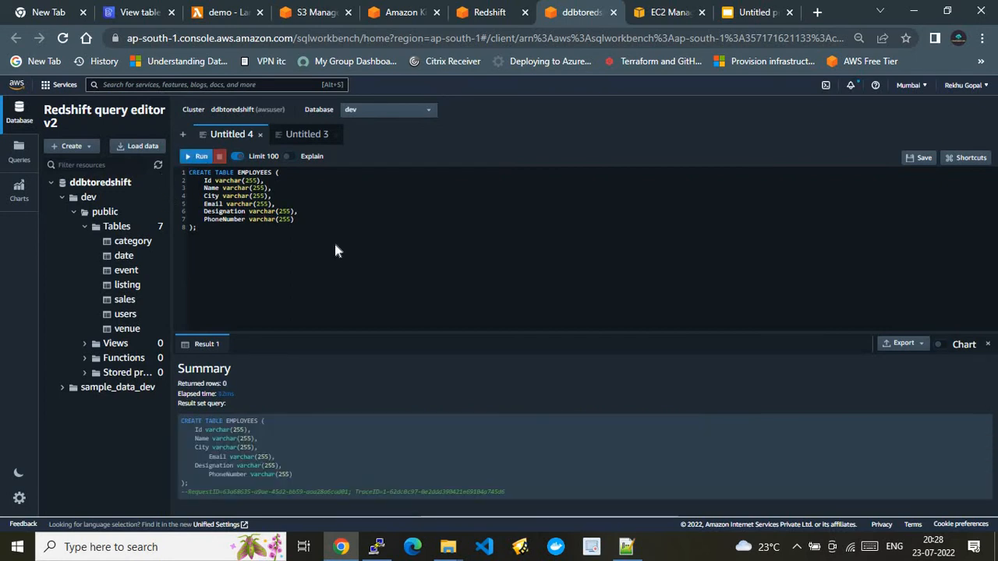
Rerun SELECT * FROM employees, then refresh the resource tree and list the tables in dev's public schema
click(287, 136)
click(199, 158)
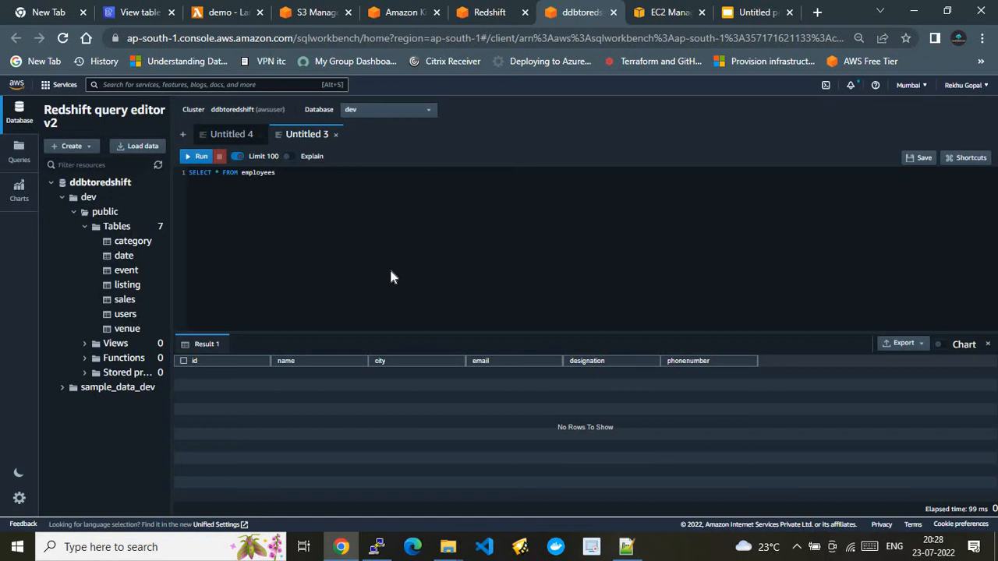
click(158, 165)
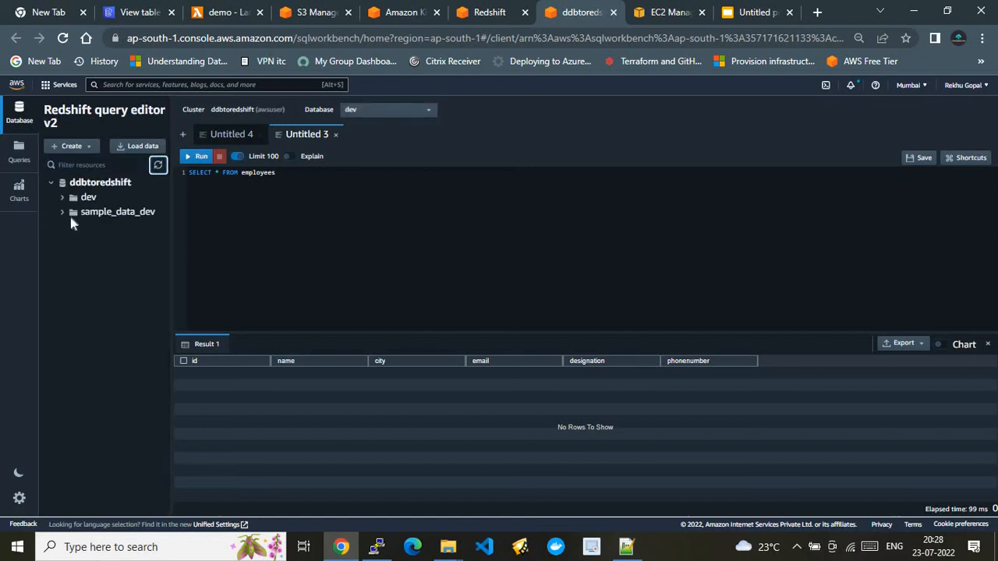
click(66, 199)
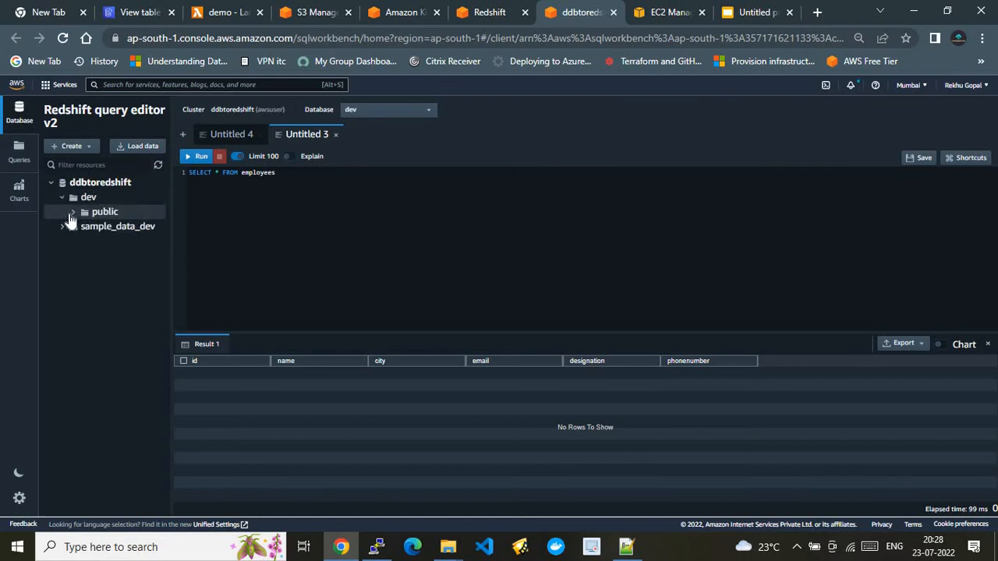
click(70, 213)
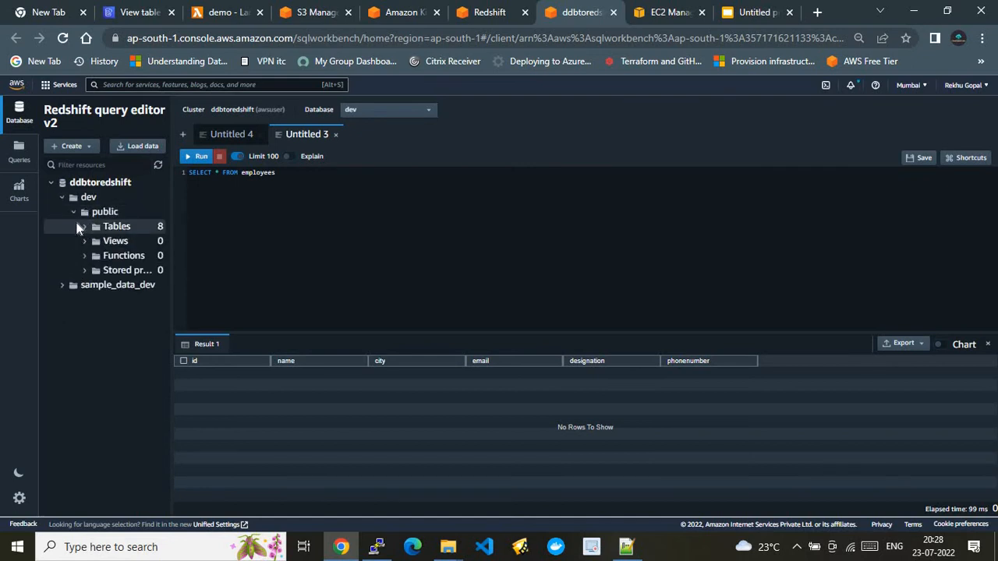
click(83, 228)
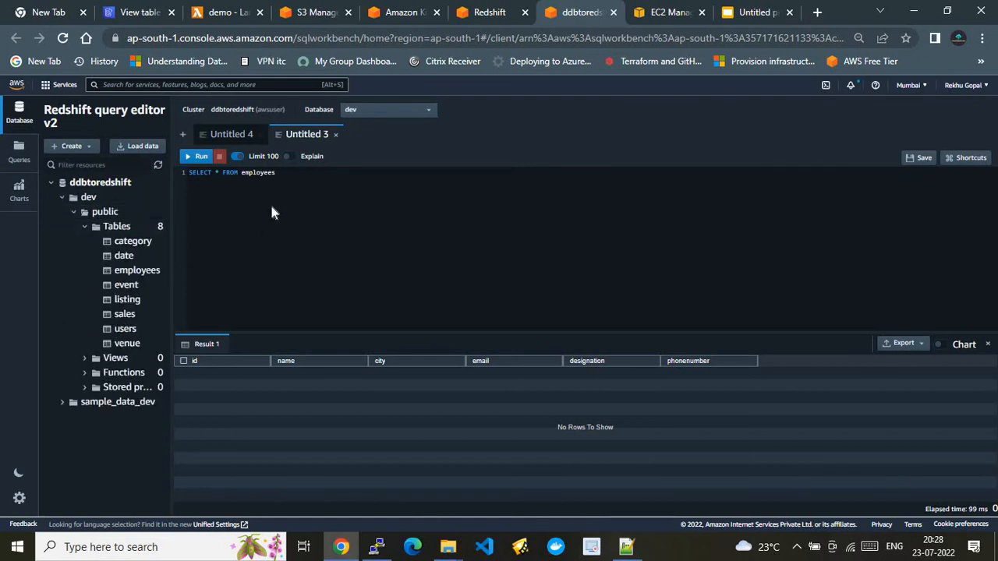
click(265, 172)
Return to the delivery stream form and set the destination table to employees
click(395, 17)
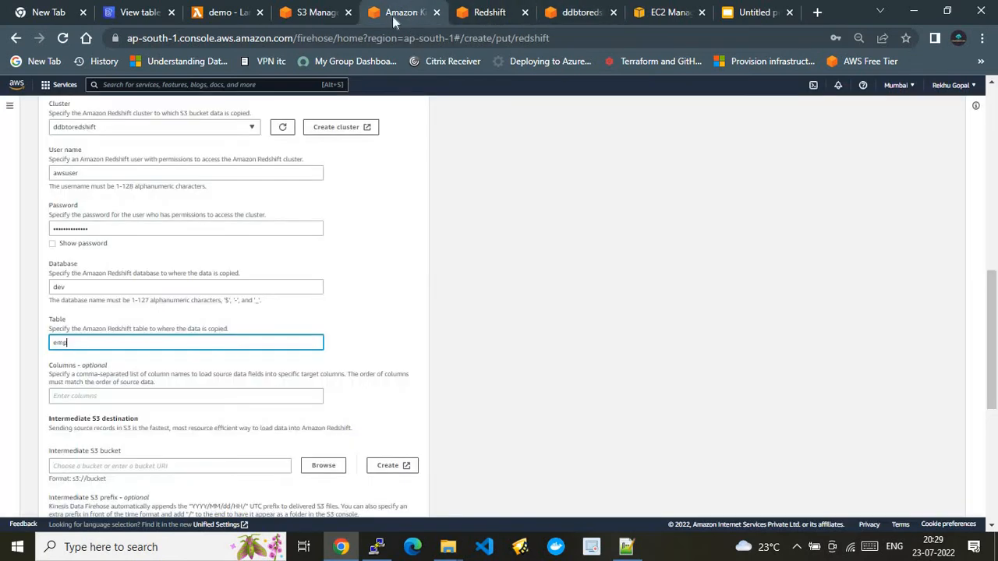
double_click(106, 337)
text(employees)
Choose the ddbtoredshiftserviceetl bucket as the delivery stream's intermediate S3 bucket
drag(993, 293, 995, 364)
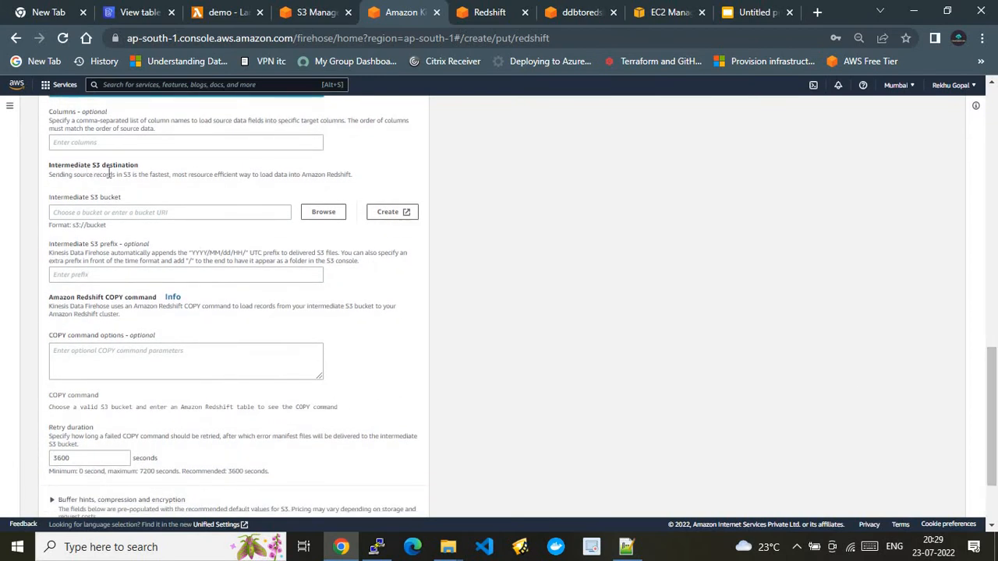
click(118, 212)
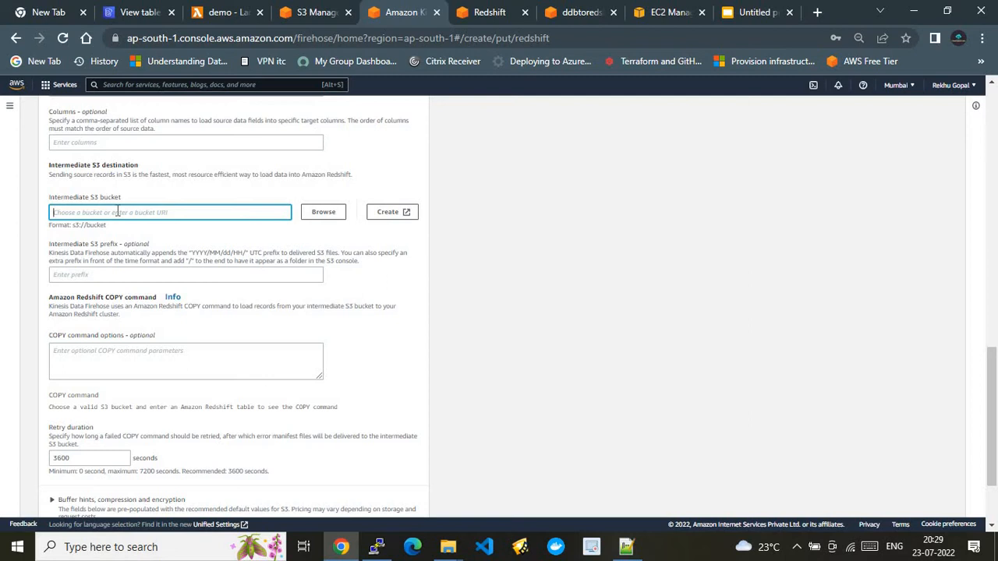
click(316, 213)
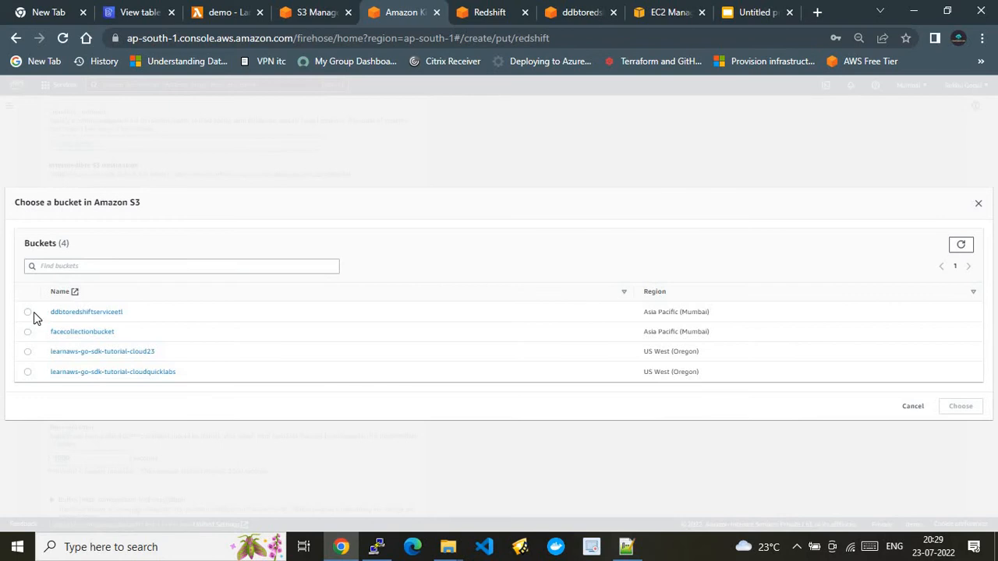
click(31, 314)
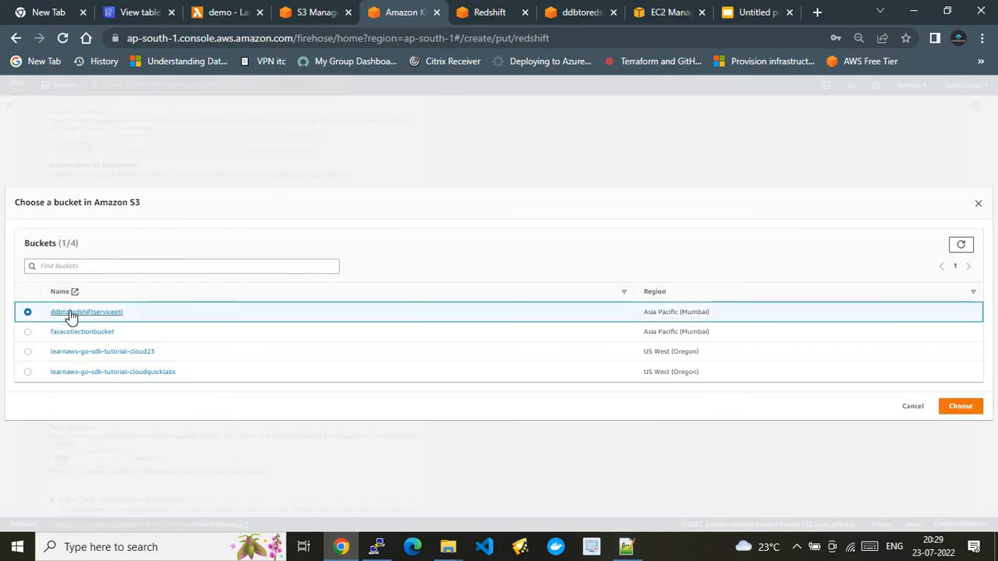
click(979, 412)
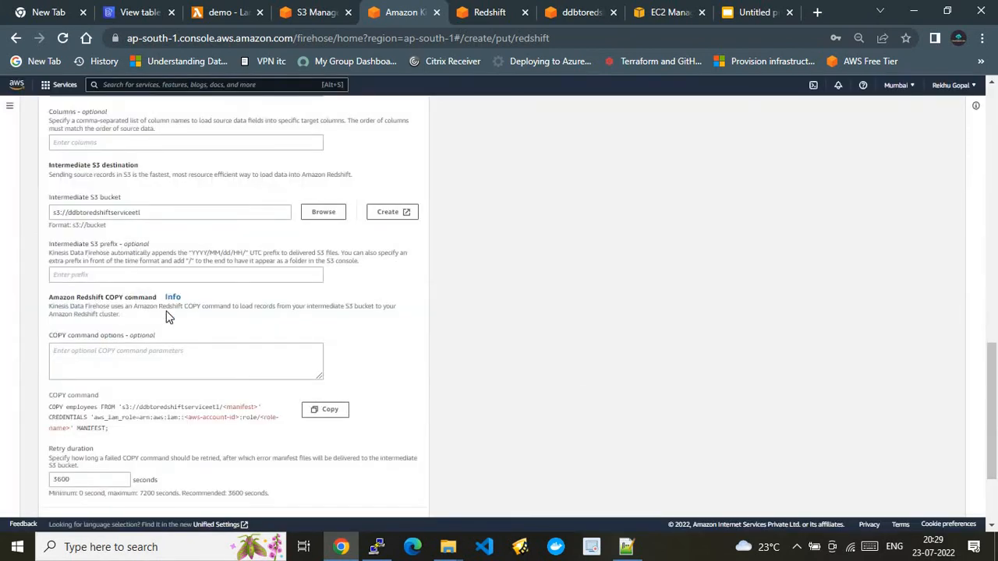
Set the Redshift COPY command options to csv and create the delivery stream
click(124, 356)
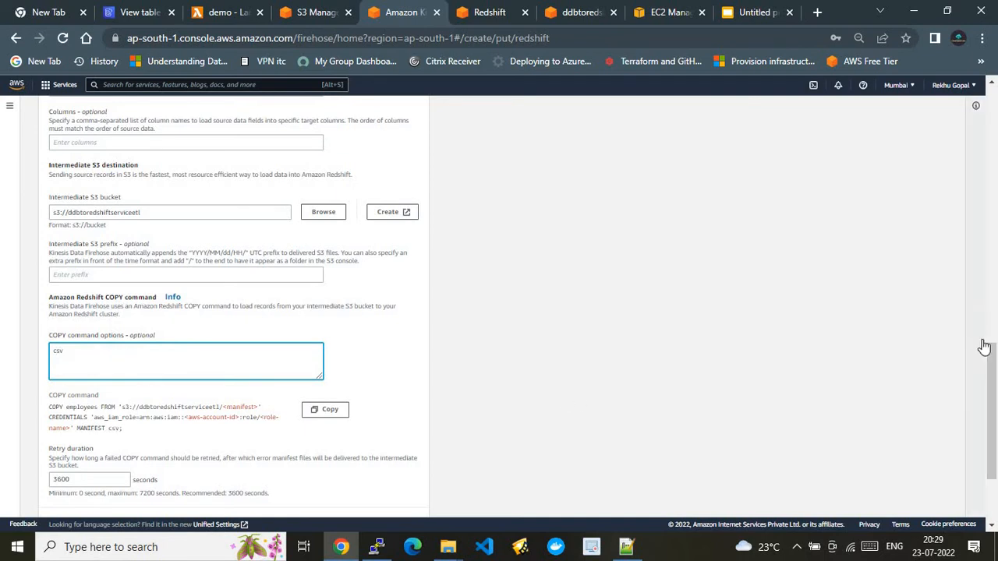
drag(994, 384, 993, 414)
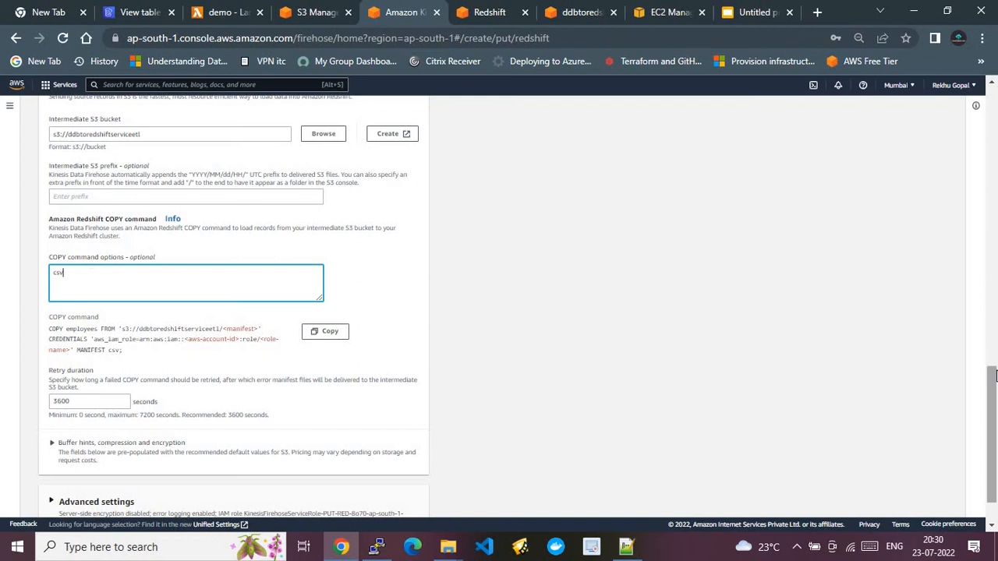
scroll(994, 376, down, 1)
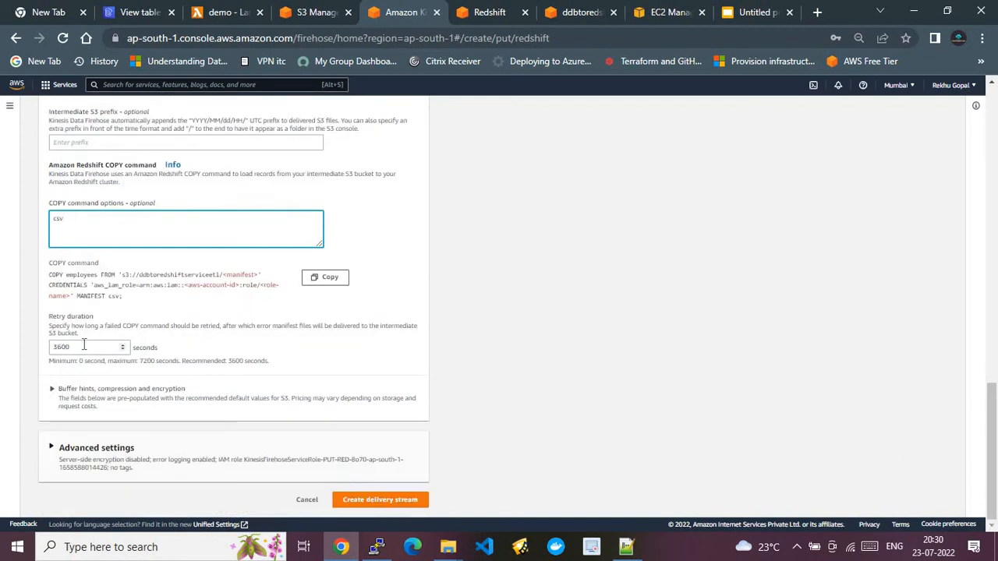
click(377, 502)
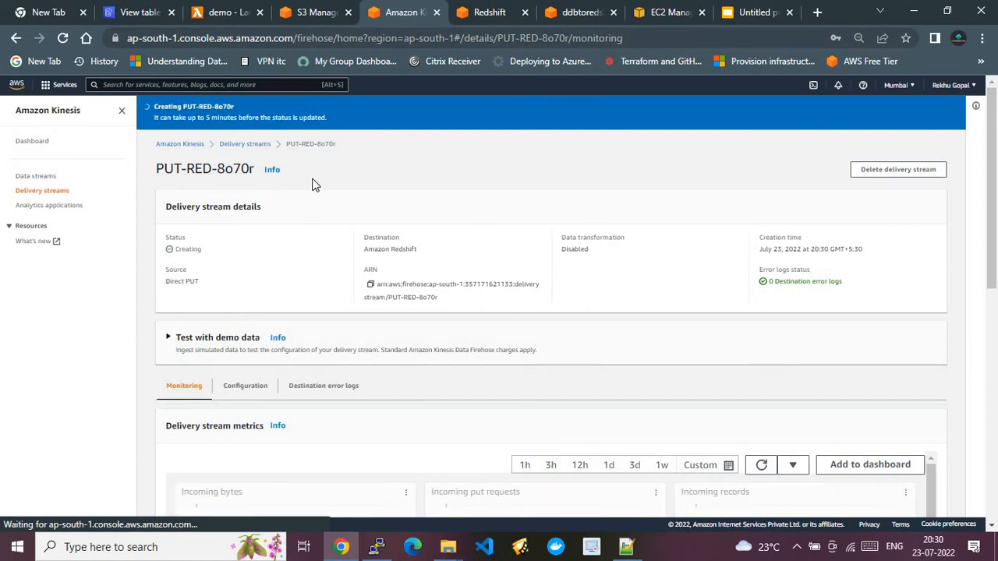
Check the demo Lambda function's overview and code source, then switch to Notepad++ and open ProcessingLambda.py
click(226, 12)
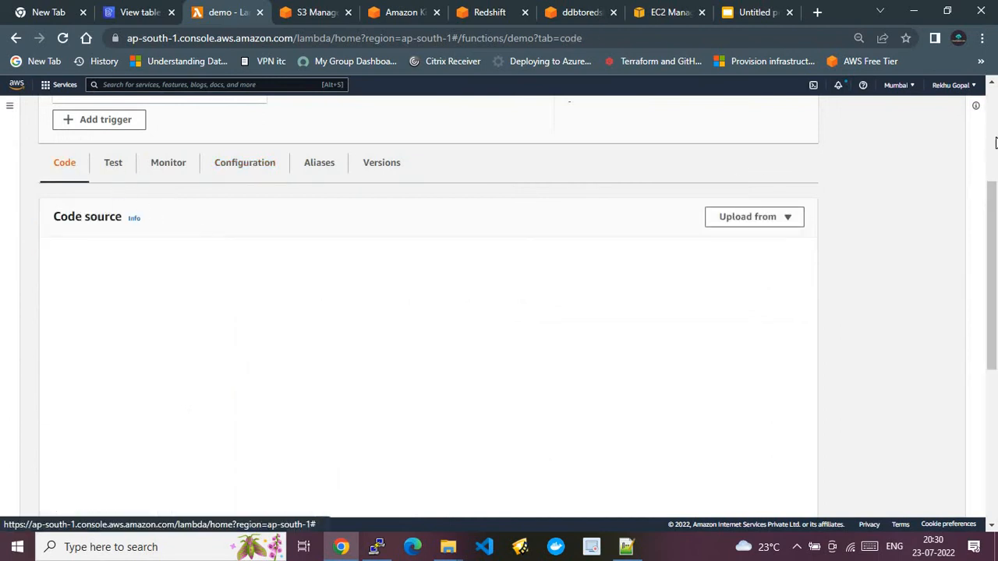
scroll(995, 141, up, 3)
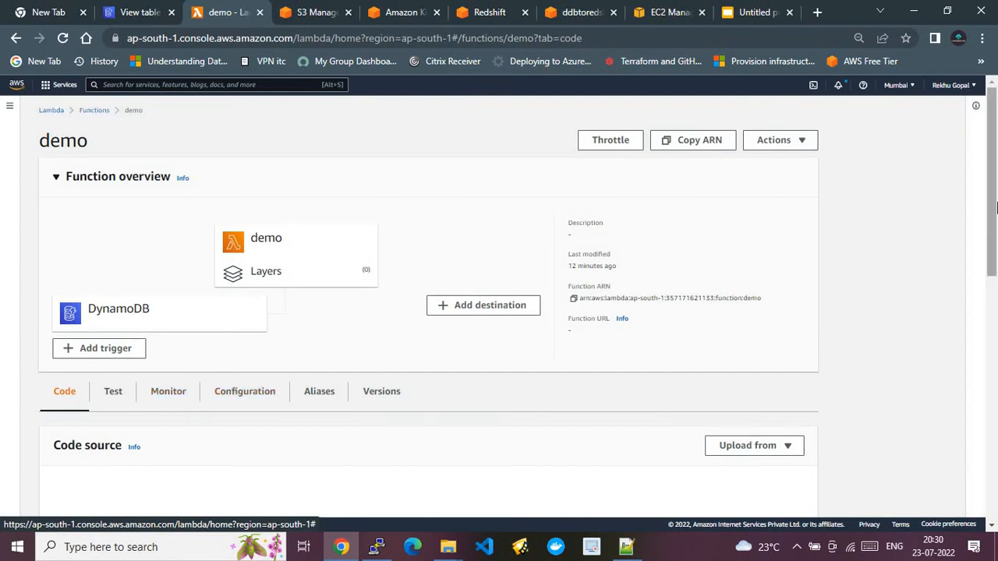
scroll(995, 206, down, 3)
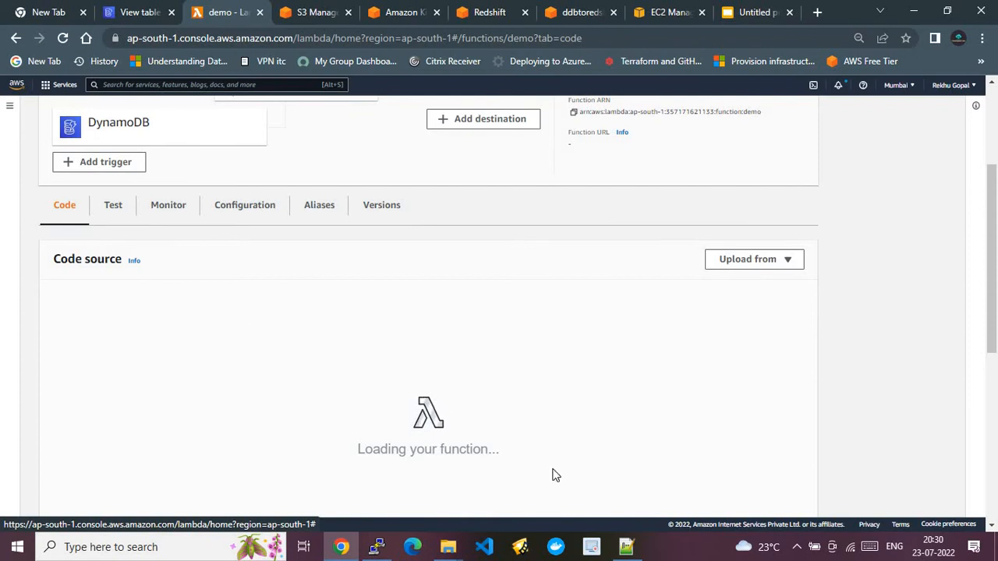
click(627, 547)
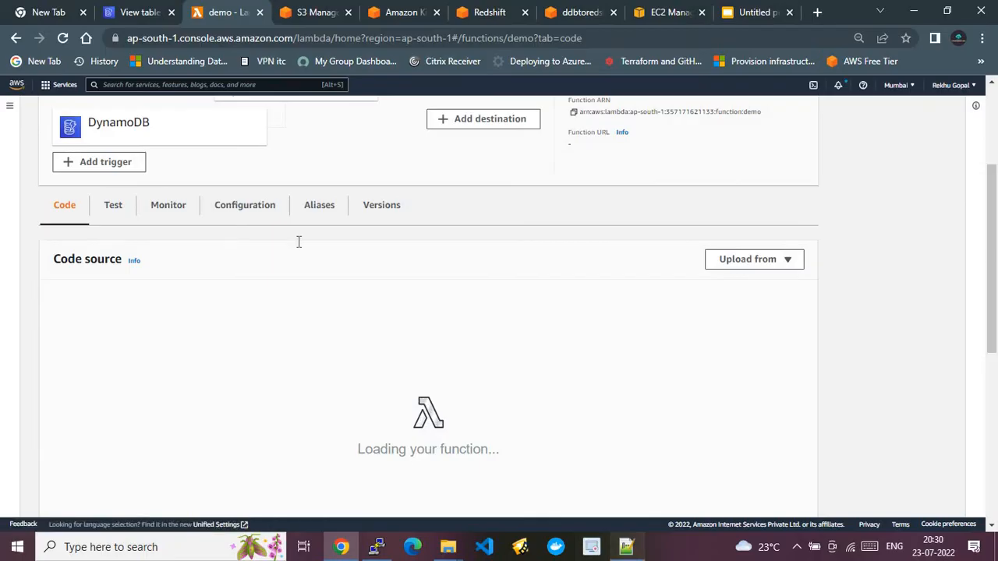
click(47, 61)
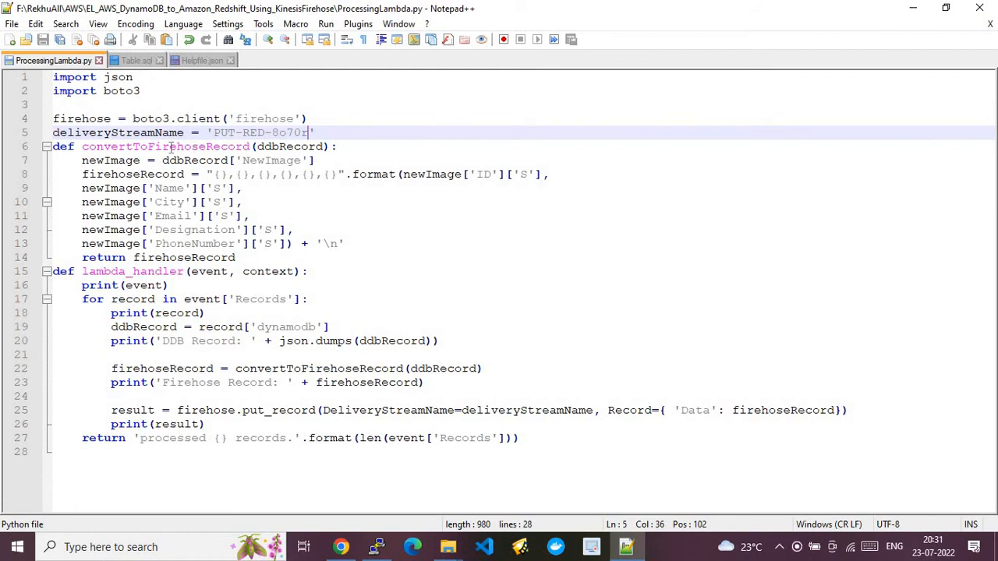
Review the imports, the Firehose client, the delivery stream name and the convertToFirehoseRecord function in ProcessingLambda.py
click(142, 78)
drag(140, 90, 82, 78)
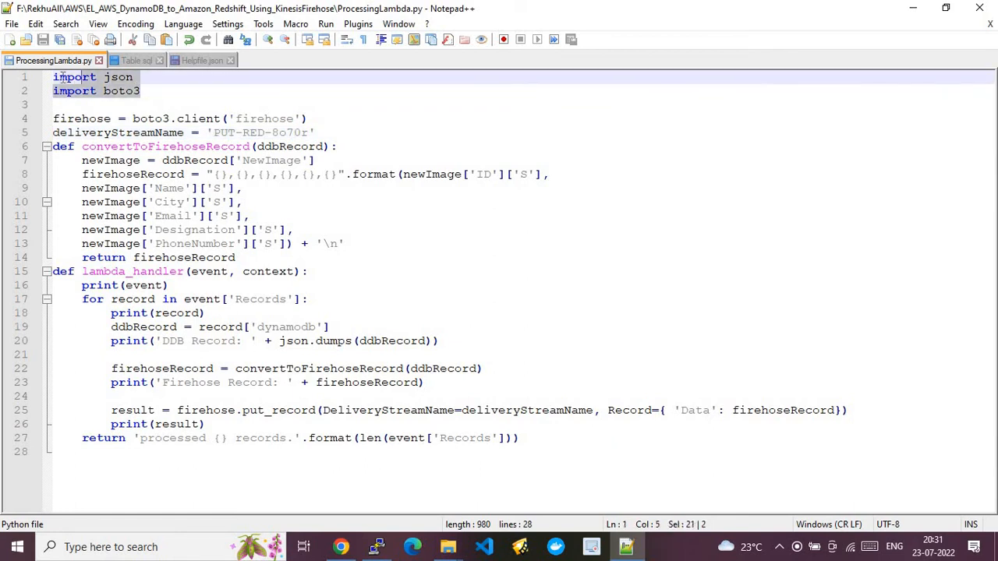
click(312, 118)
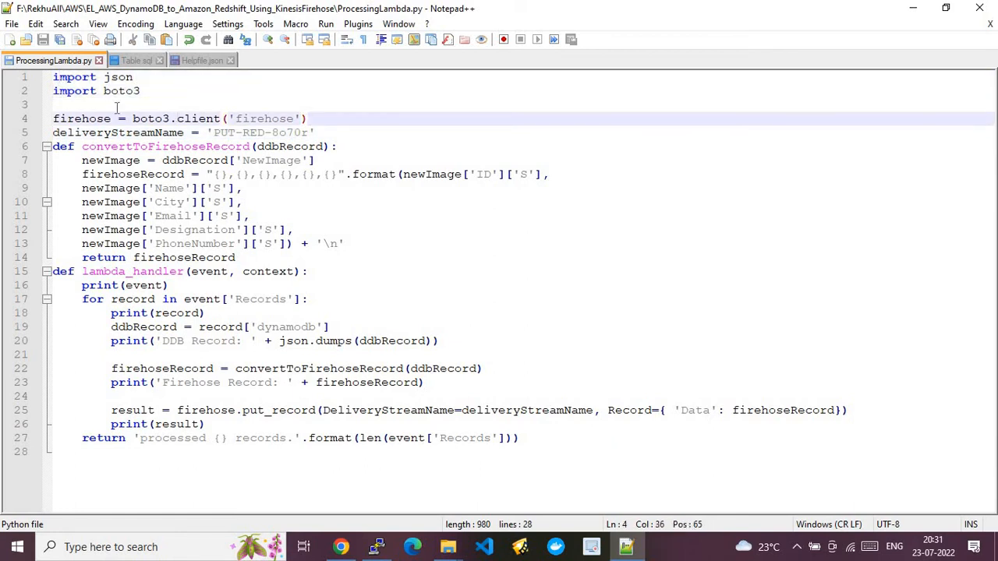
drag(117, 107, 50, 121)
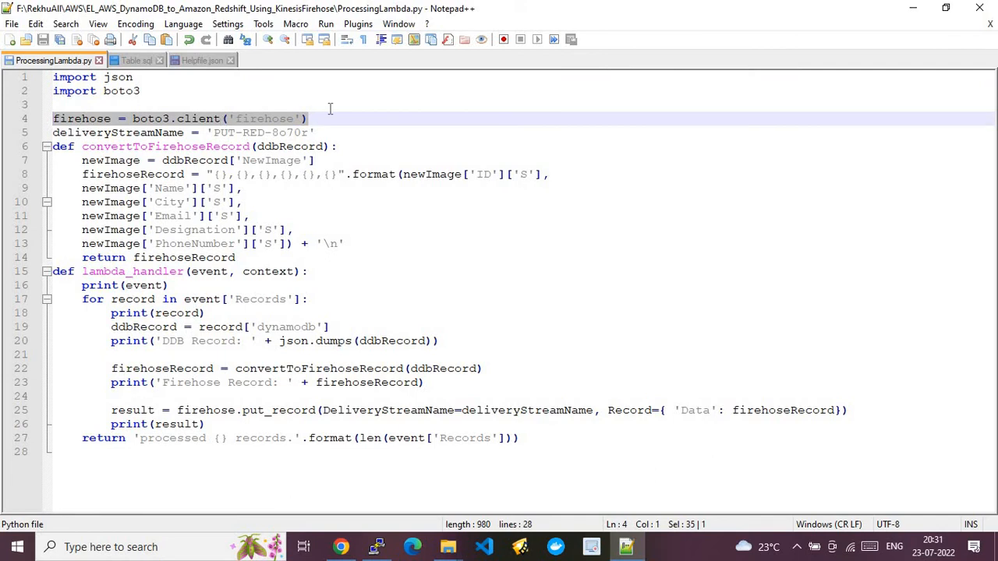
drag(323, 132, 53, 133)
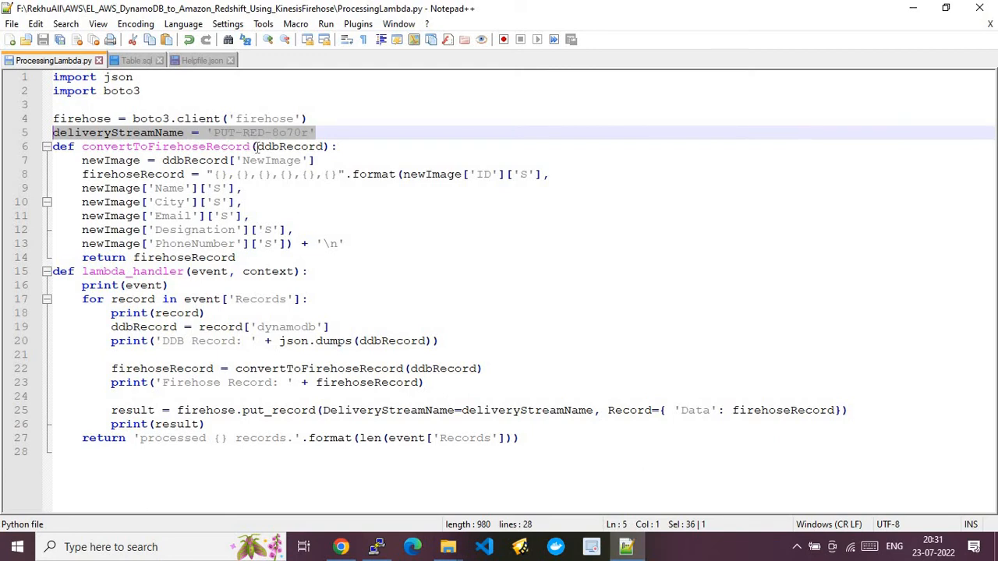
double_click(209, 149)
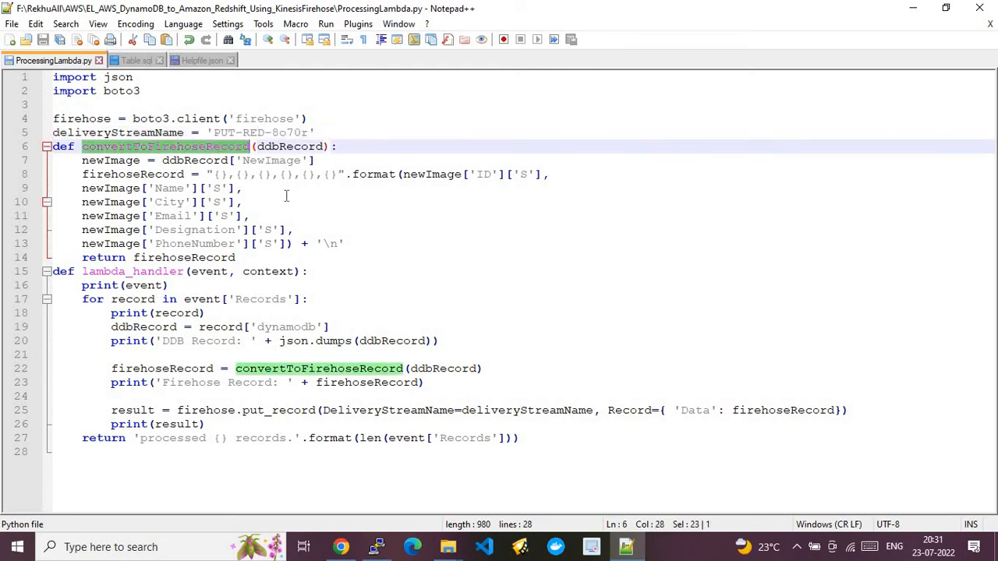
double_click(303, 148)
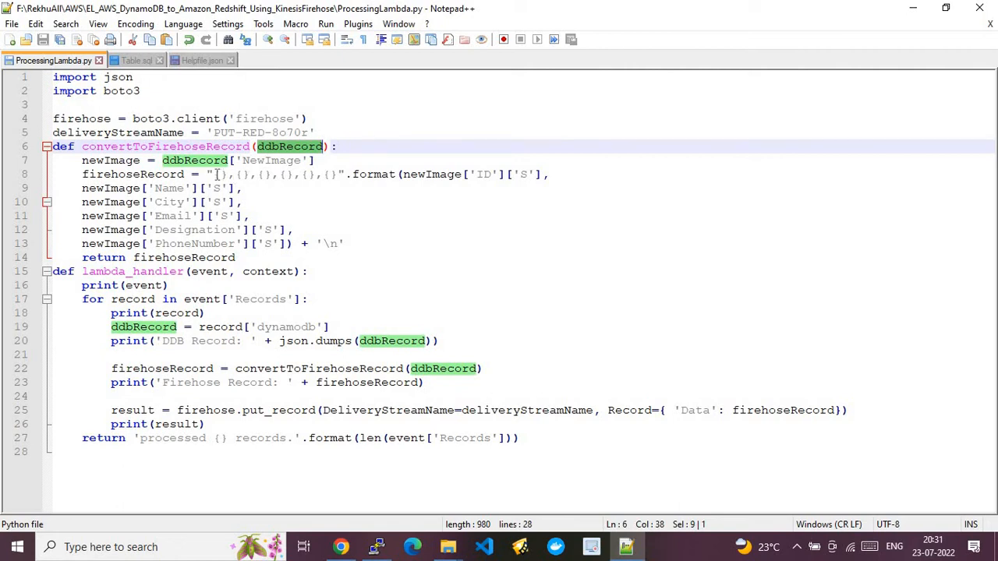
drag(214, 175, 338, 177)
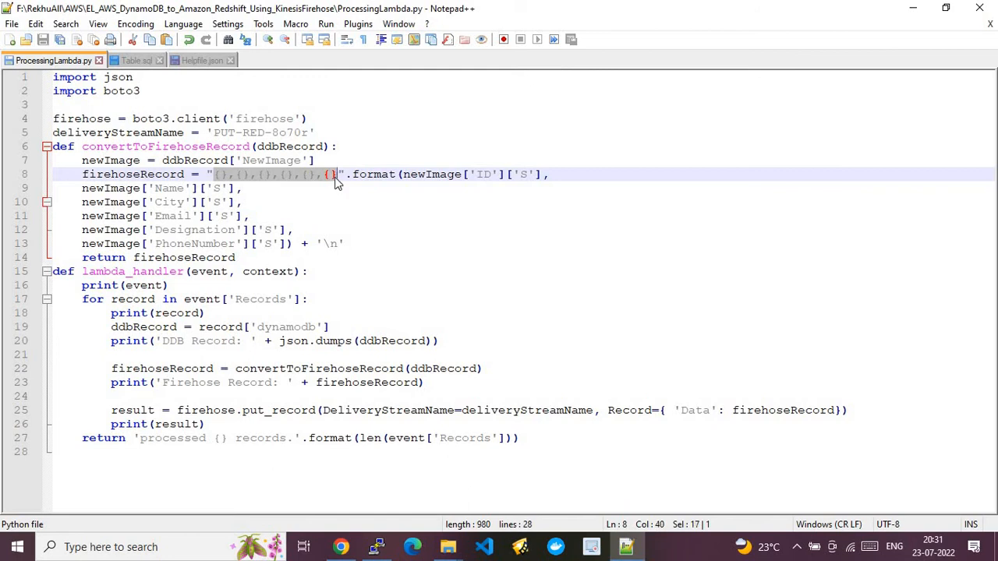
double_click(142, 175)
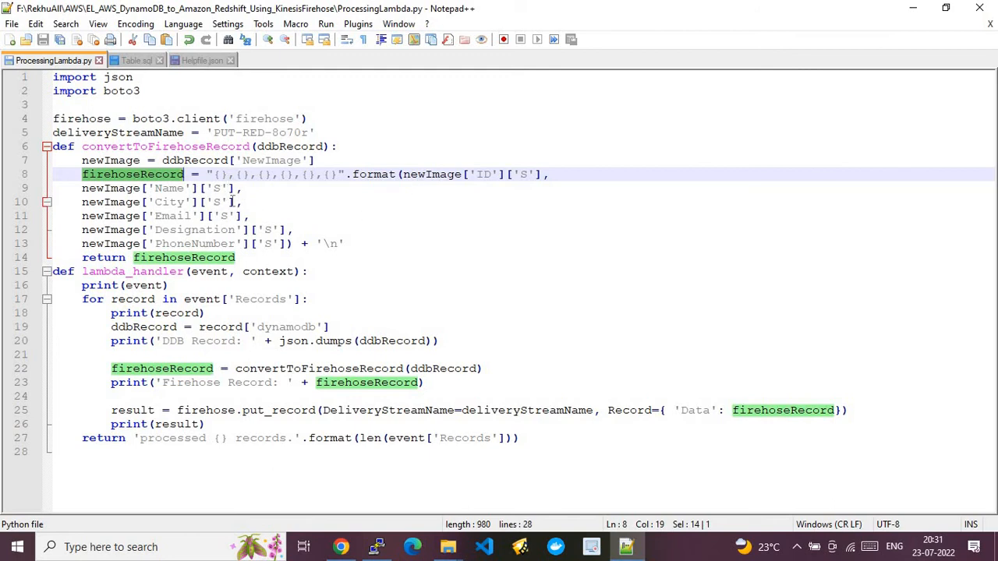
Review the lambda_handler function's record loop, the DynamoDB record extraction and the conversion to a comma-separated Firehose record
double_click(159, 271)
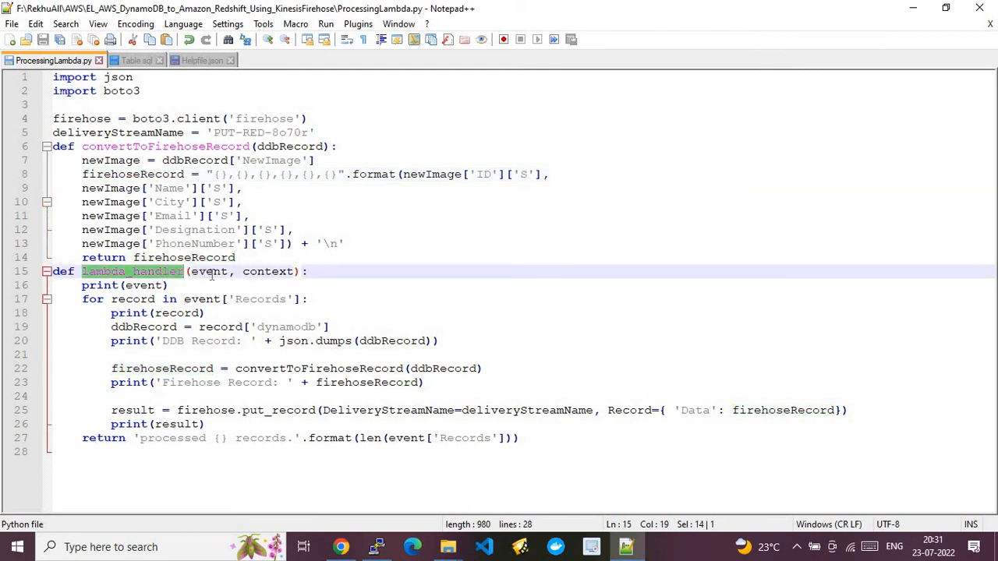
click(185, 285)
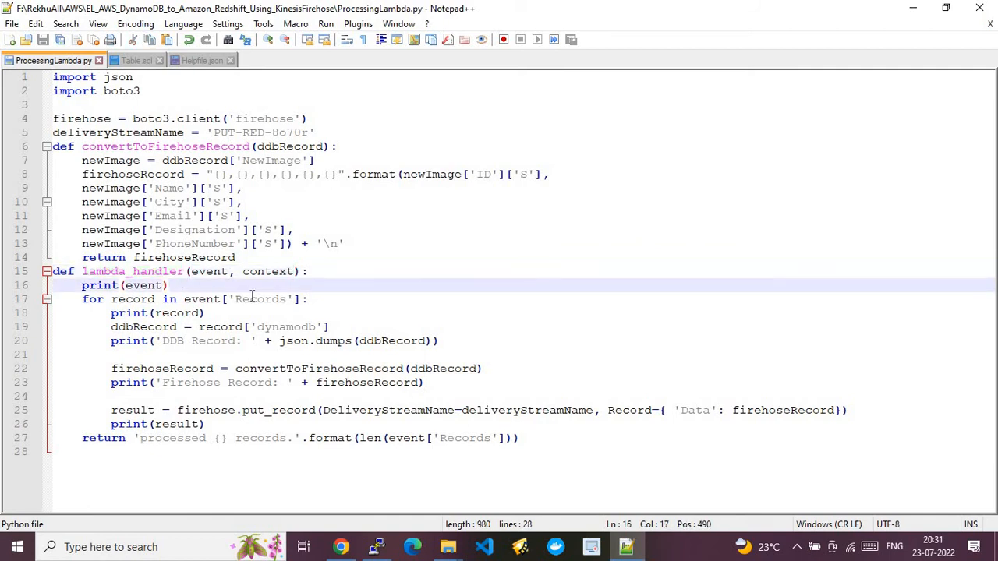
click(311, 298)
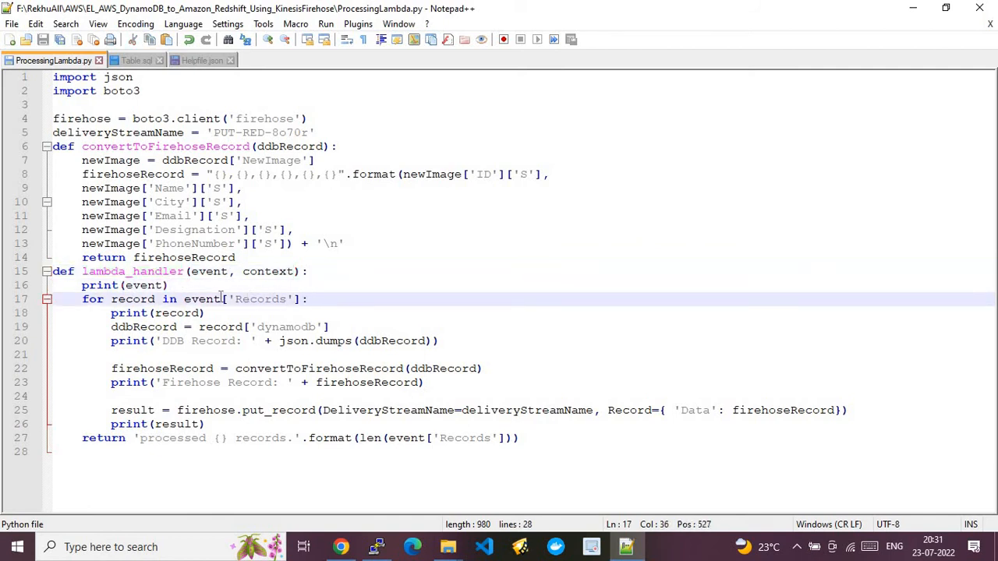
click(175, 314)
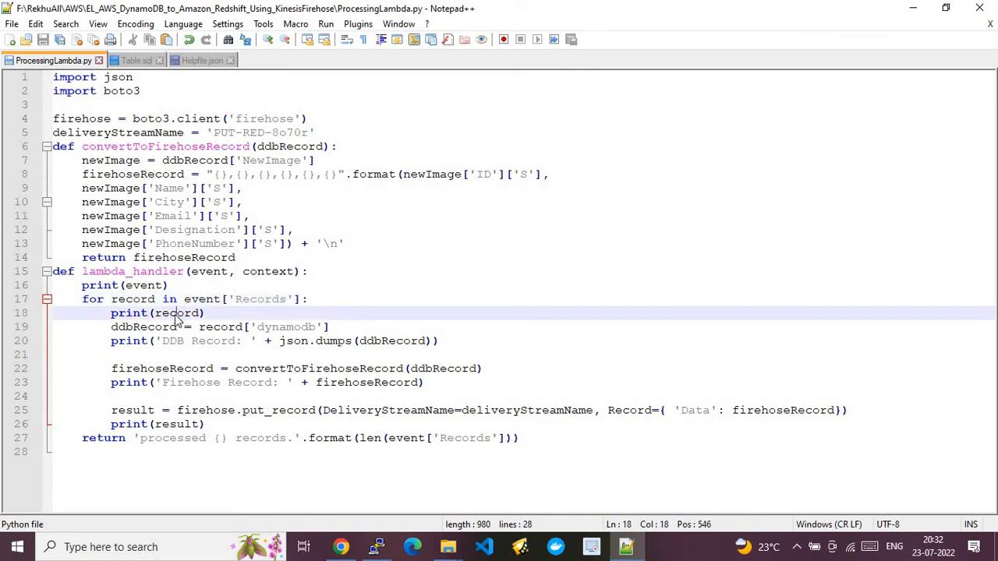
double_click(175, 314)
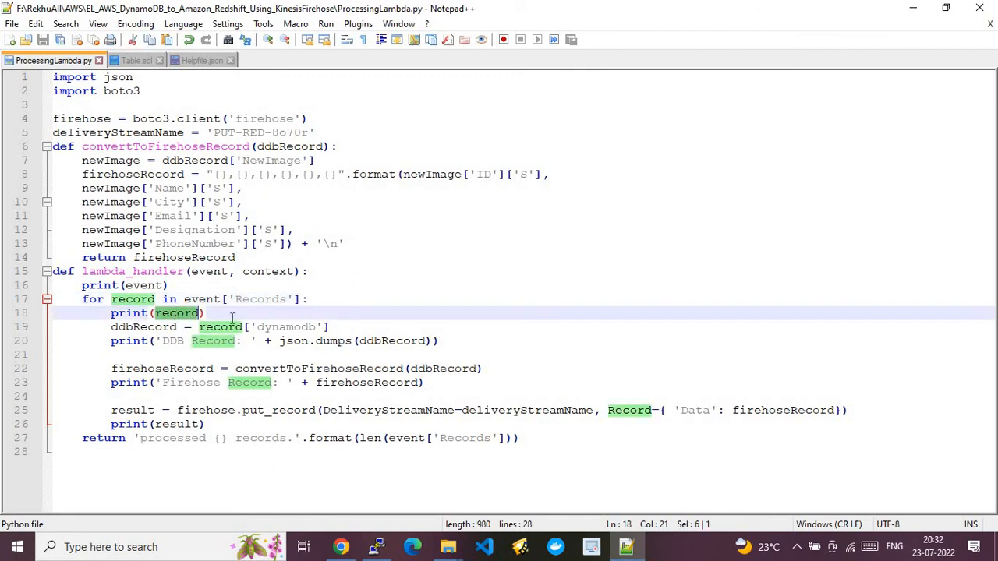
click(337, 328)
click(164, 327)
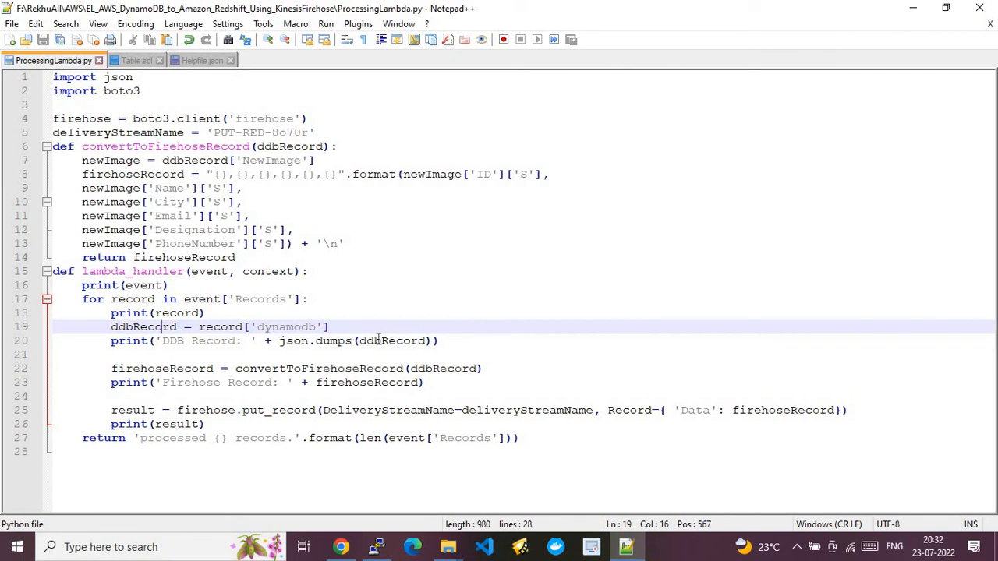
double_click(303, 368)
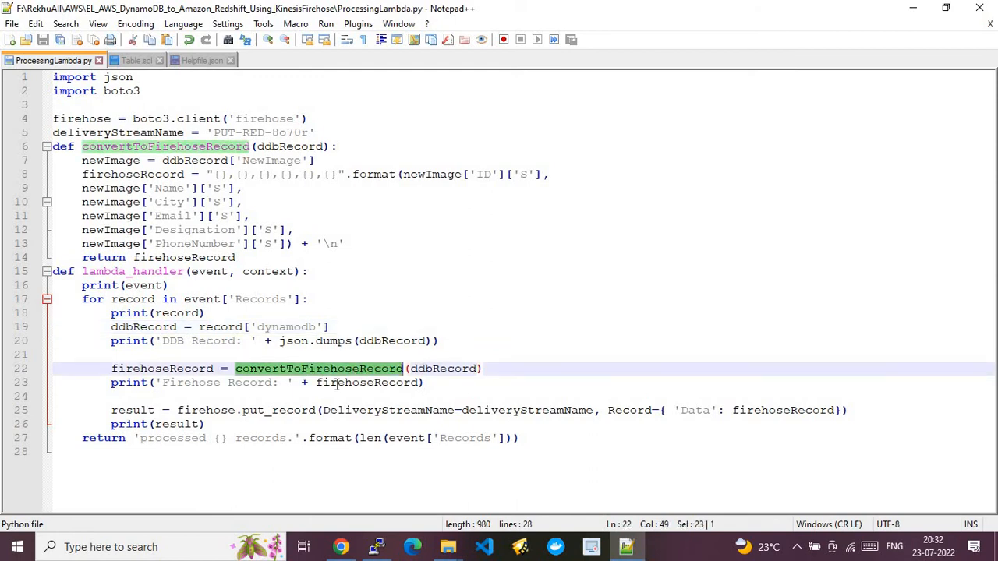
double_click(329, 383)
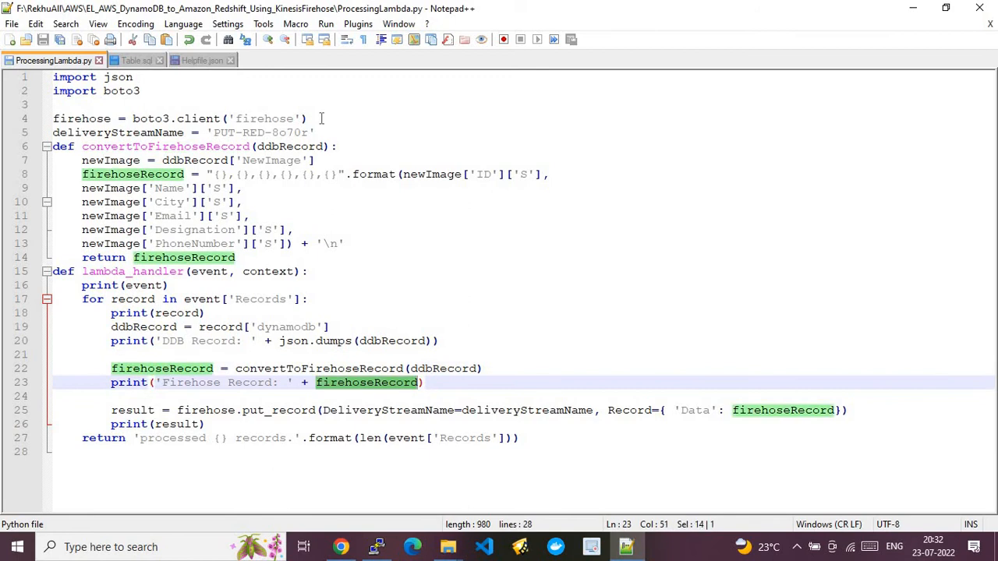
drag(337, 174, 213, 174)
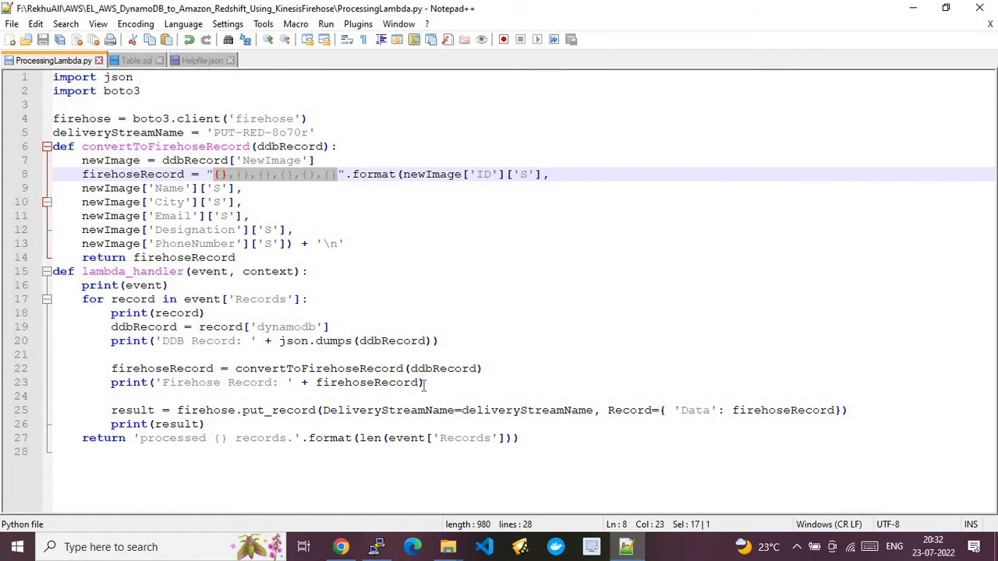
Examine the firehose.put_record call with its delivery stream name and record data, then the handler's print and return statements
double_click(287, 408)
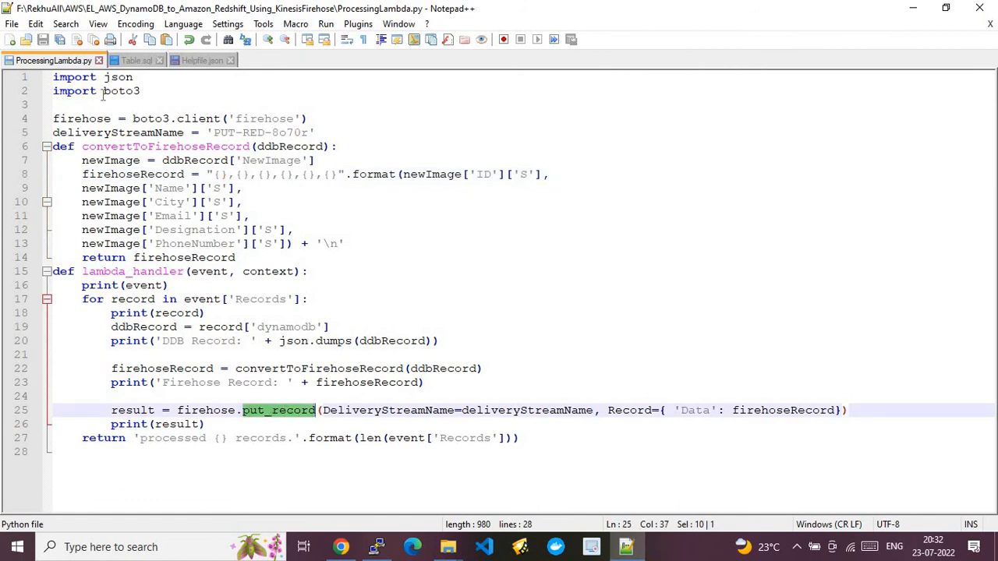
double_click(92, 119)
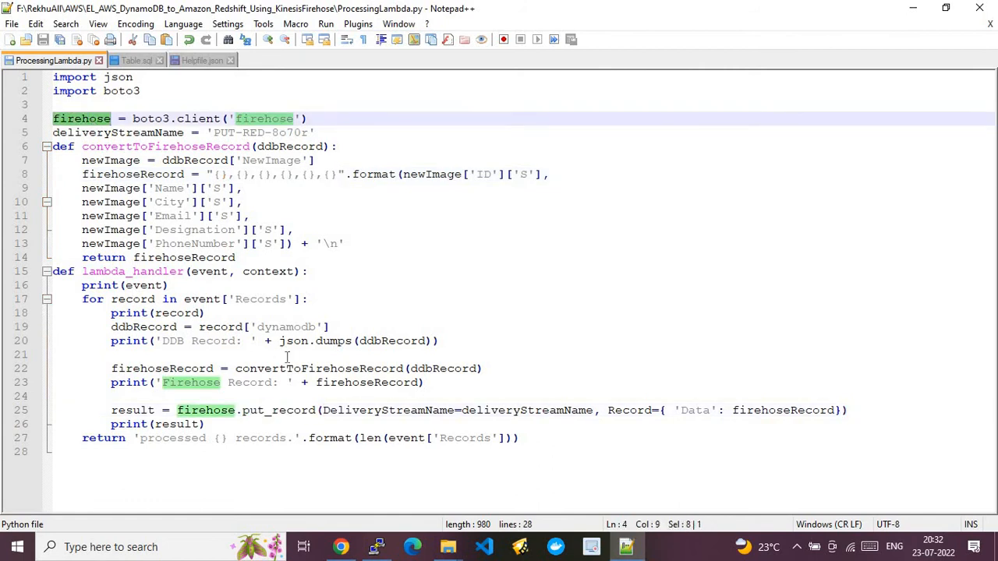
double_click(277, 411)
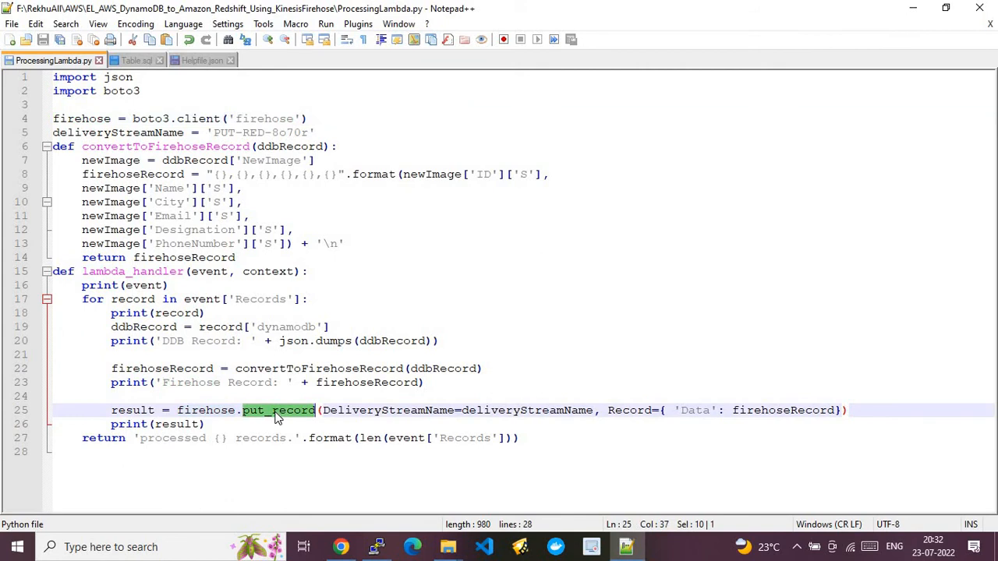
double_click(365, 412)
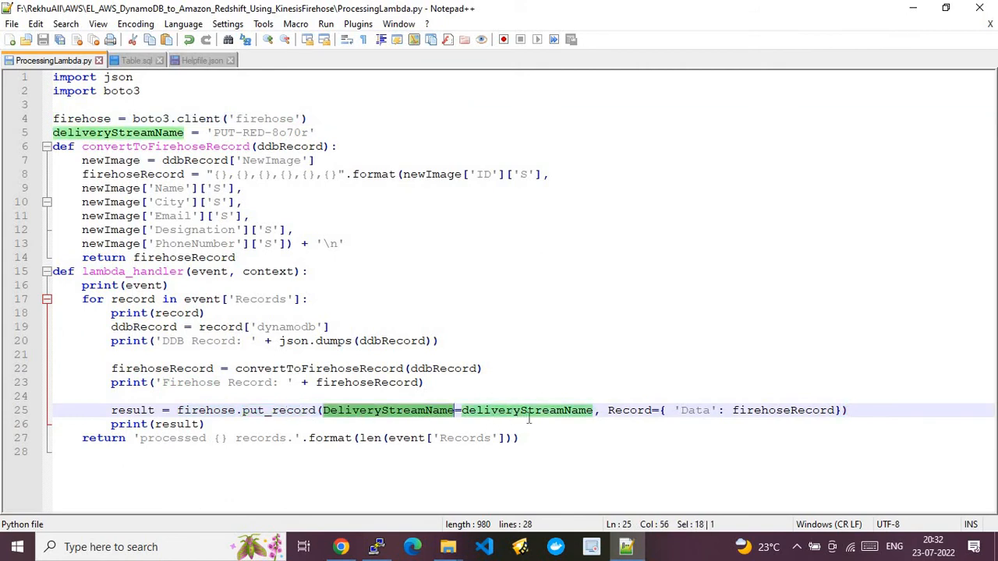
double_click(624, 411)
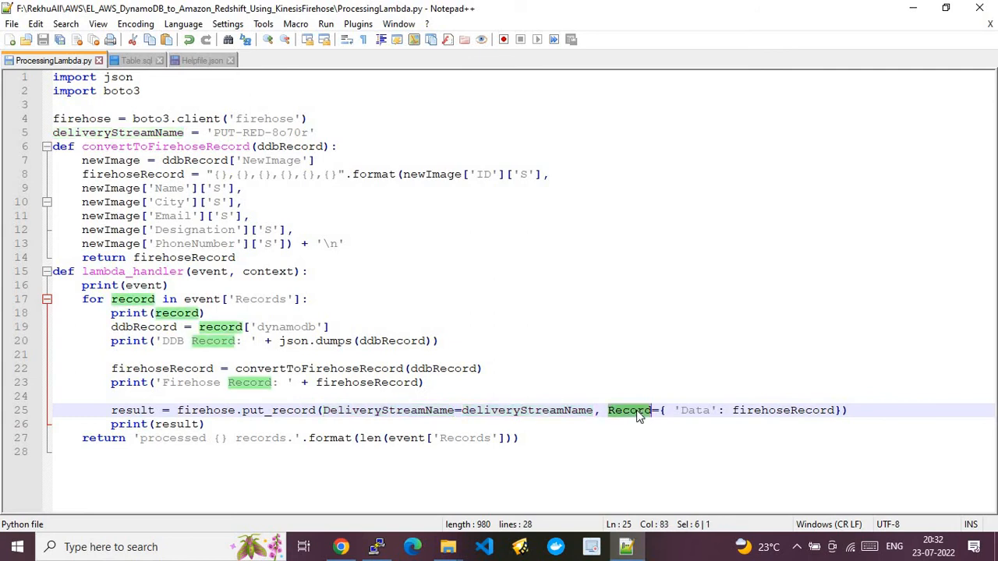
double_click(753, 409)
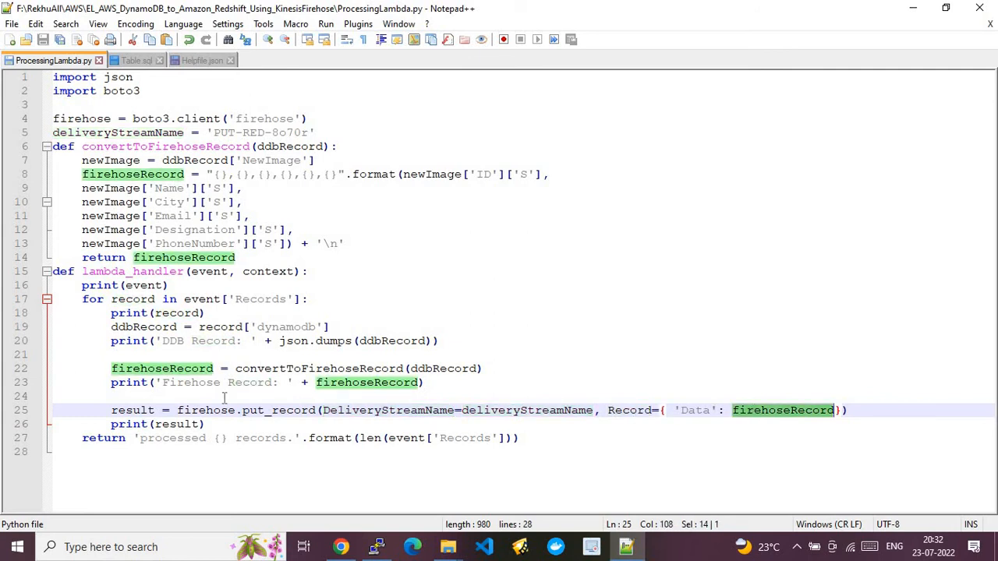
click(209, 427)
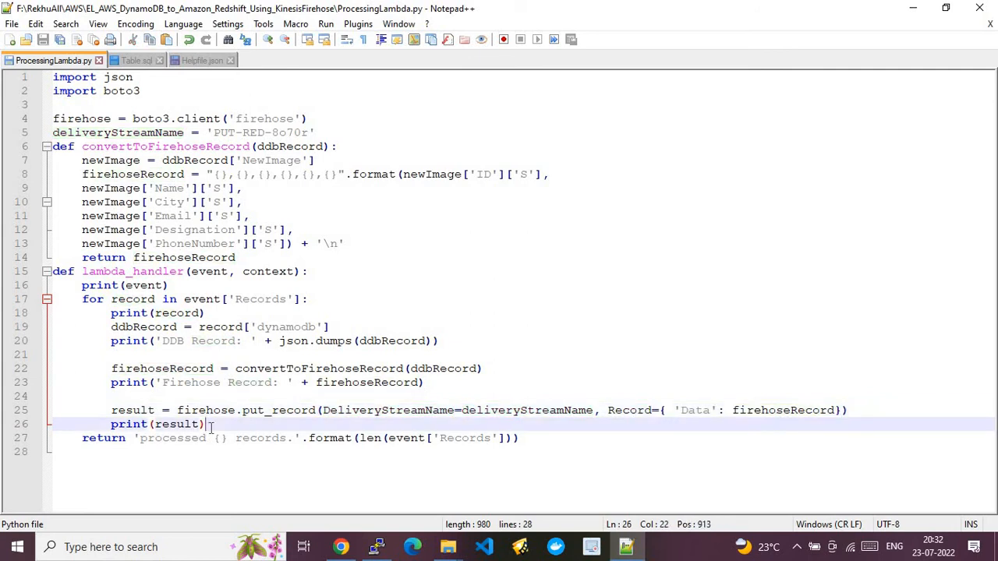
click(533, 437)
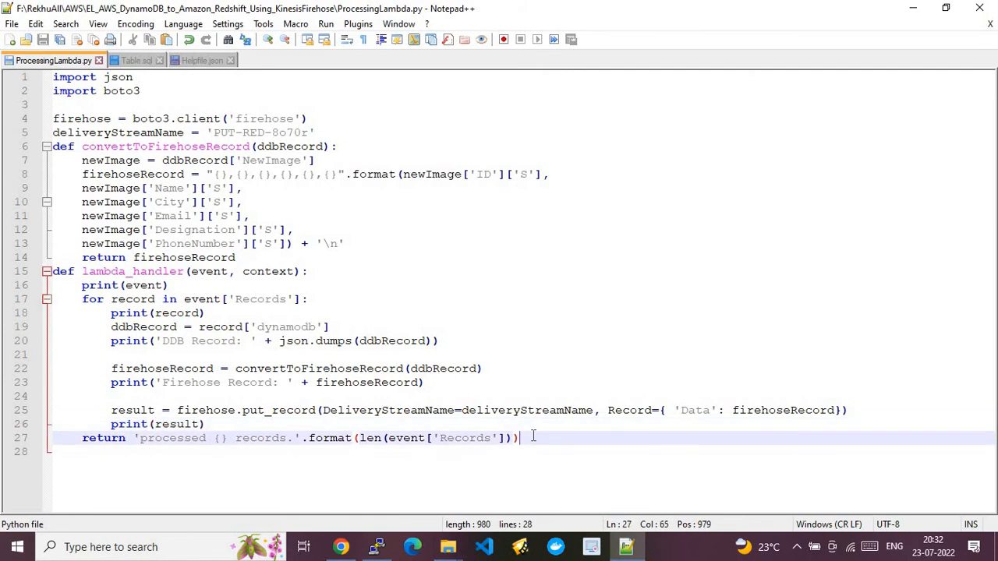
Replace the demo Lambda function's code in Chrome with the full contents of ProcessingLambda.py and deploy it
key(ctrl+a)
key(ctrl+c)
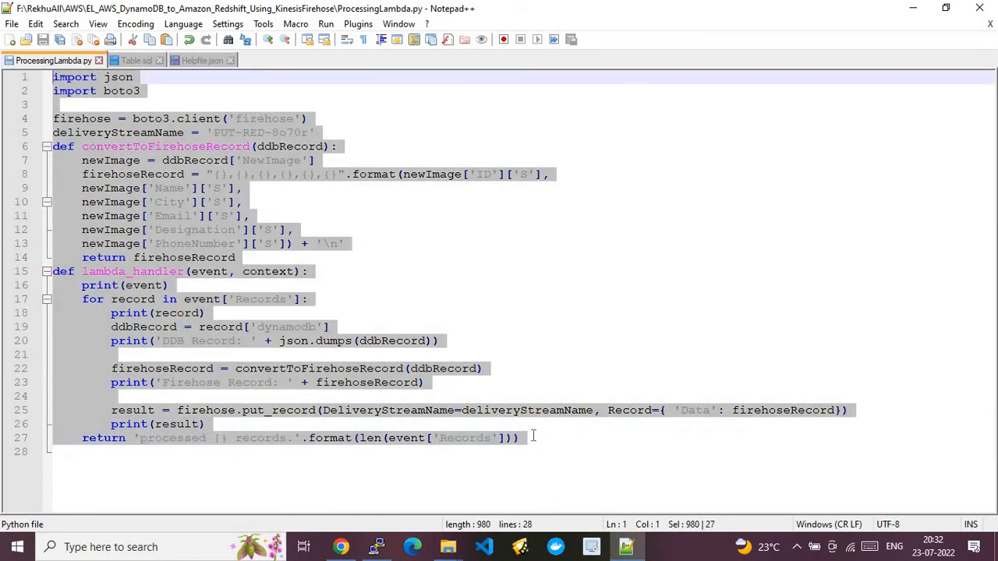
click(343, 547)
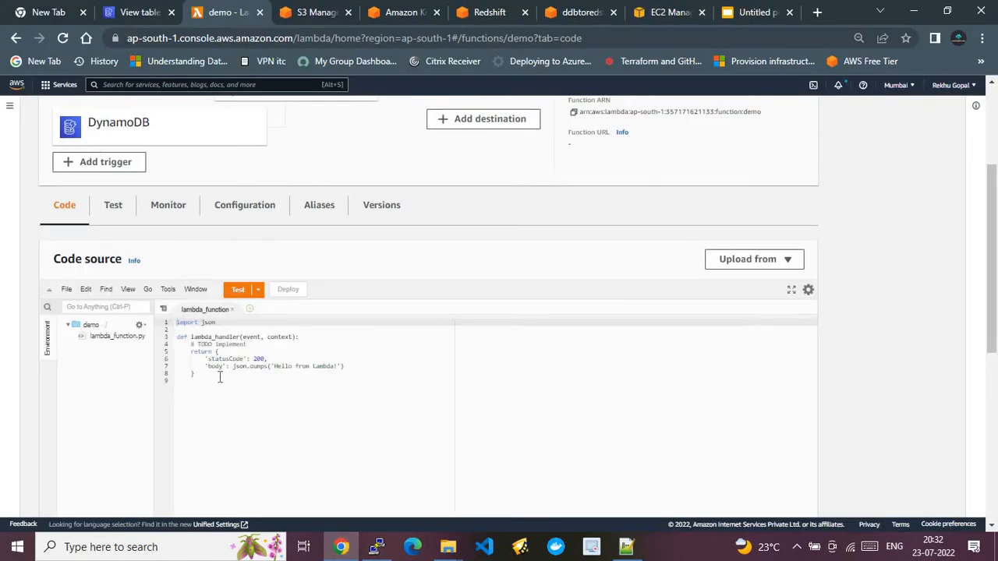
click(219, 377)
key(ctrl+a)
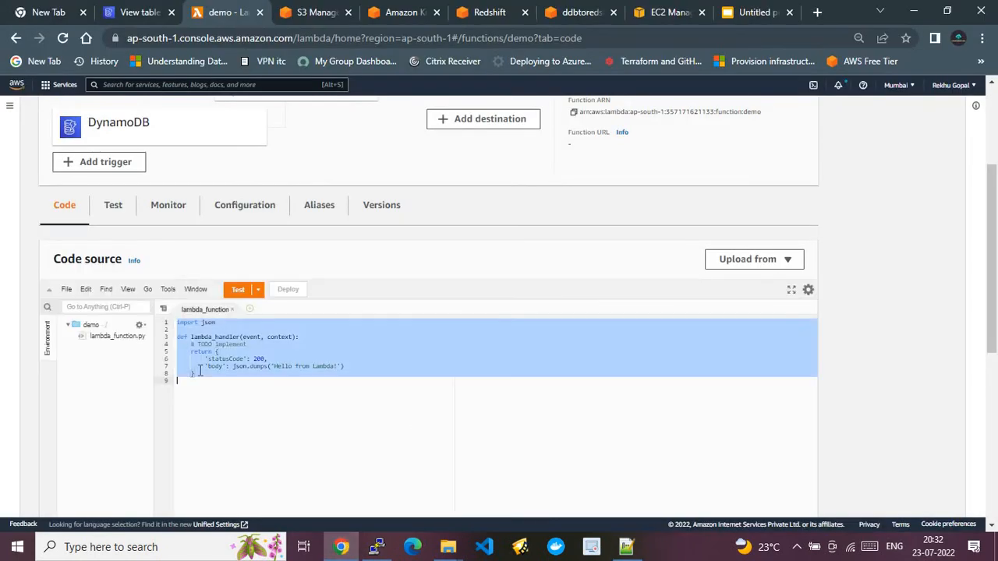
key(ctrl+v)
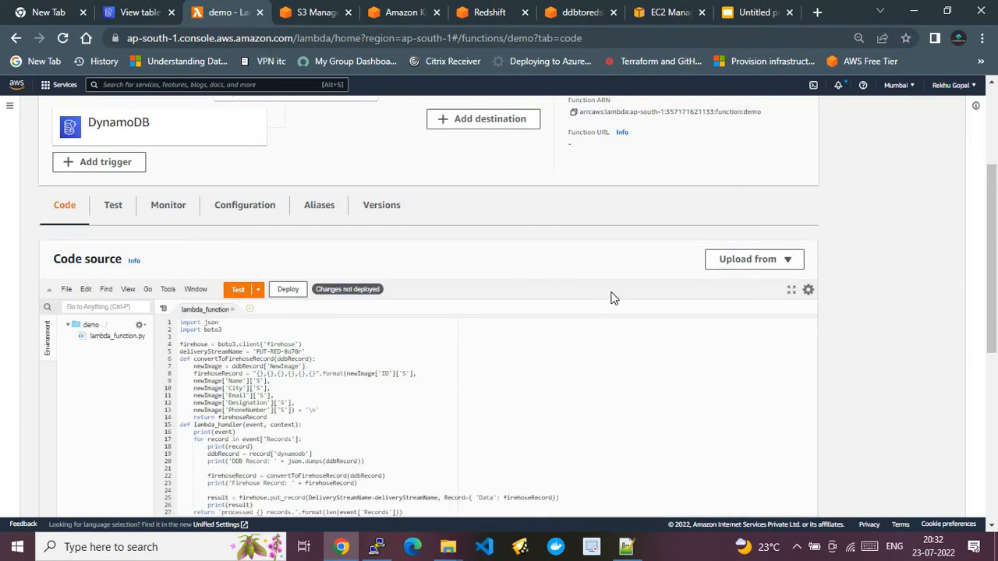
drag(997, 292, 997, 344)
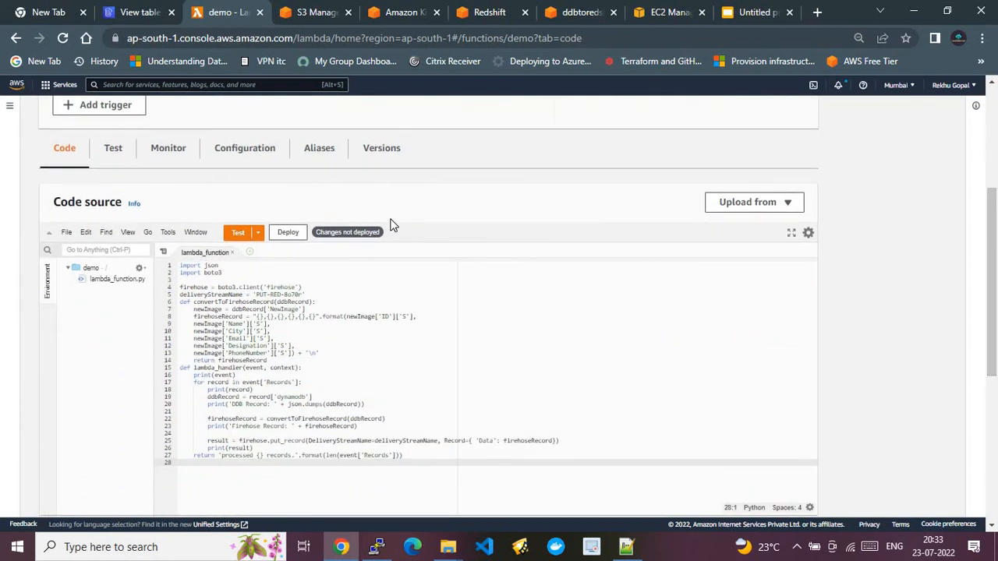
click(289, 233)
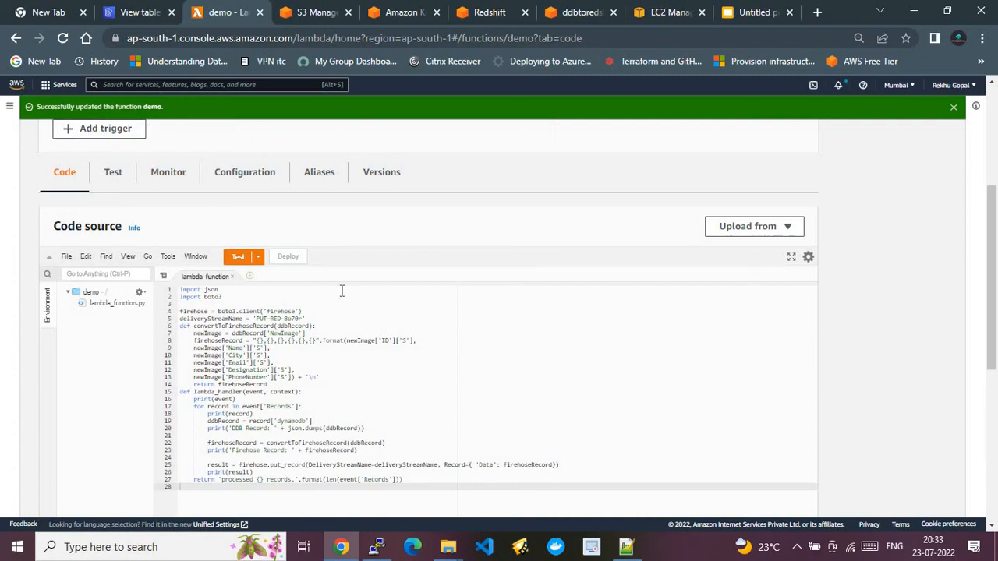
Check the S3 buckets, the Firehose delivery stream, the Redshift employees query and the pipeline architecture slide
click(312, 13)
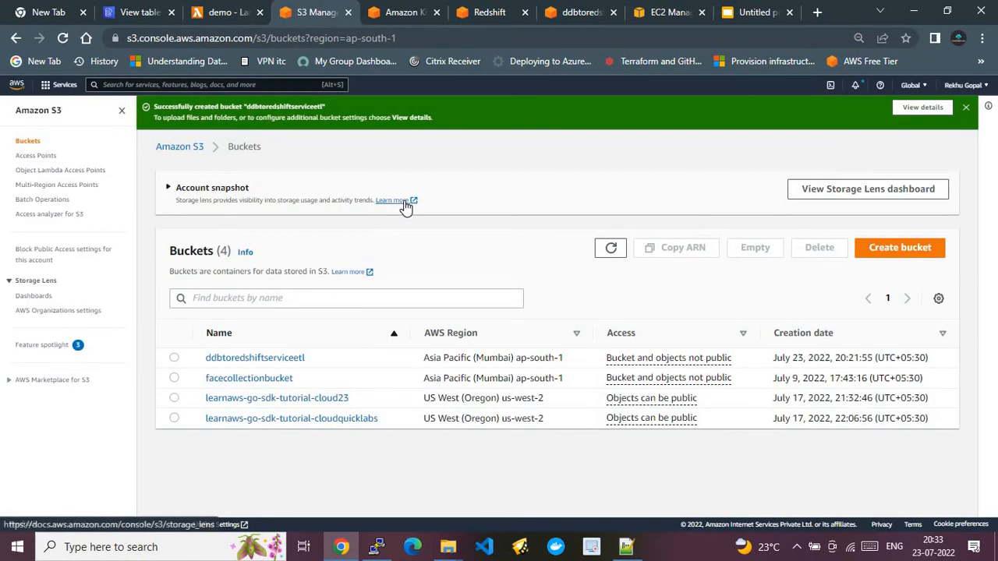
click(402, 21)
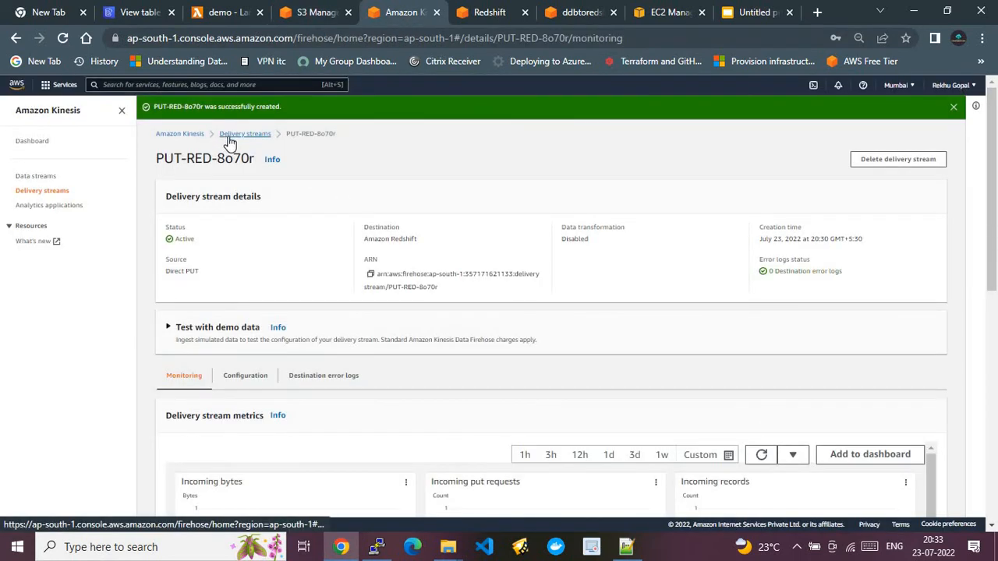
click(507, 9)
click(560, 9)
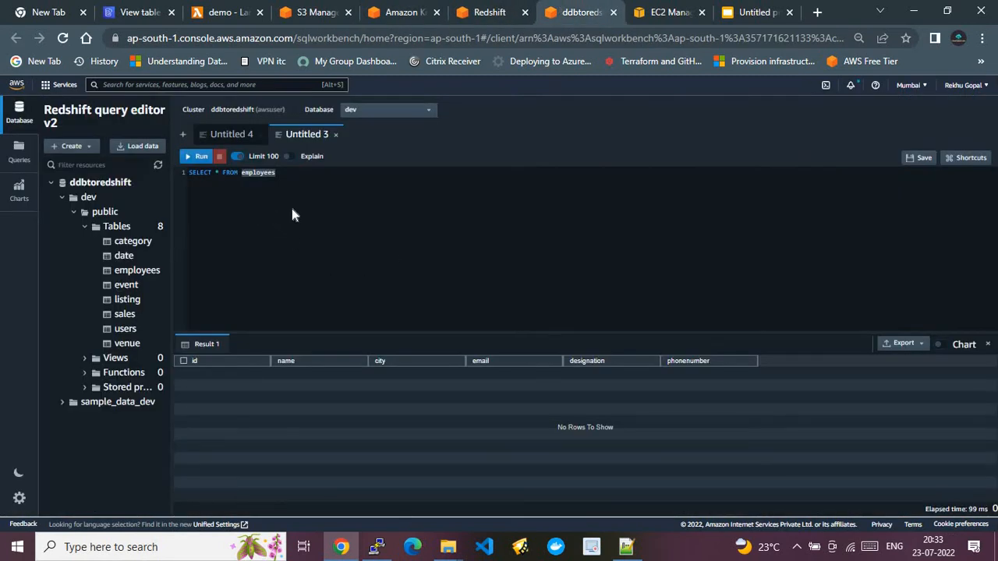
click(736, 13)
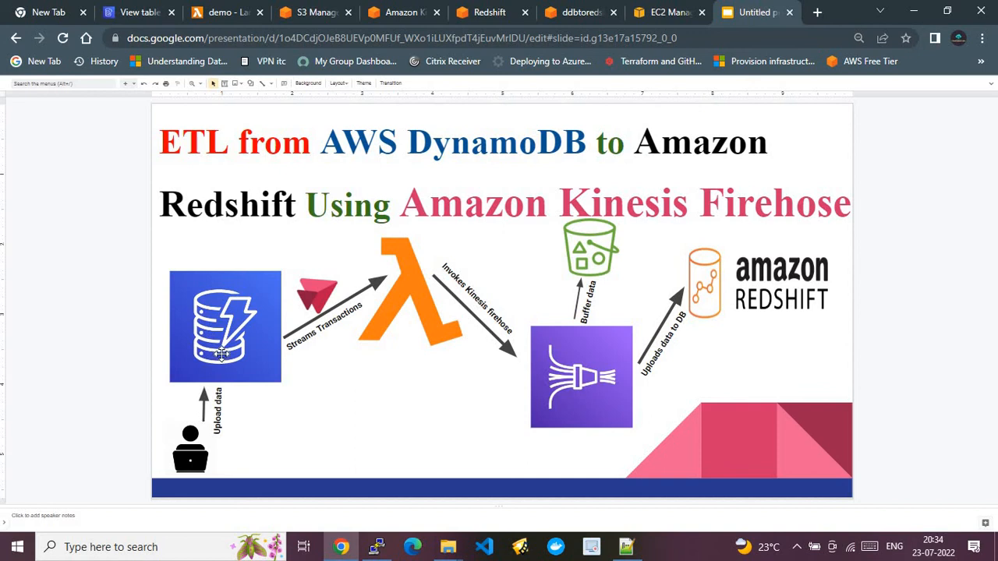
Start a new item in the DynamoDB employes table and show its attributes as JSON
click(144, 10)
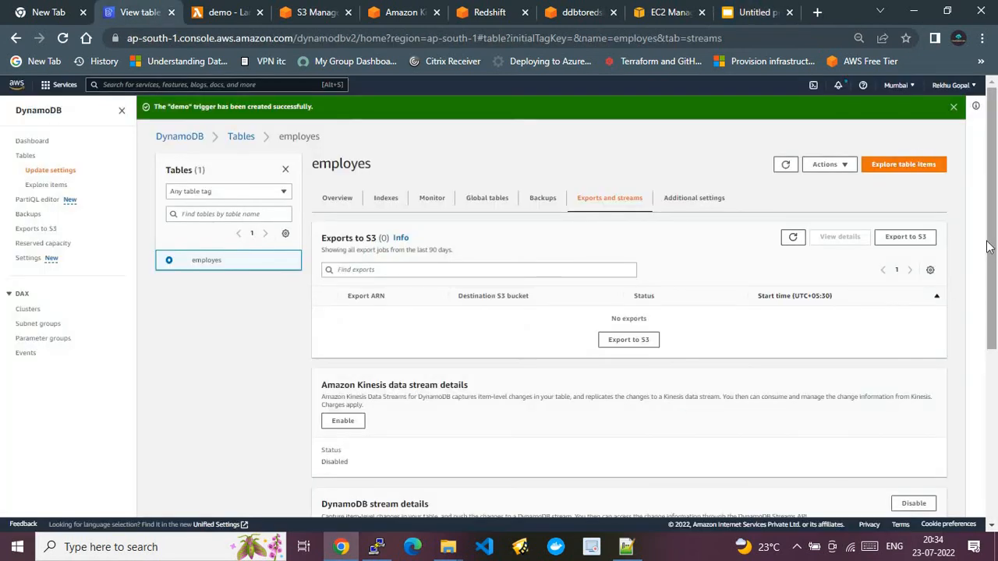
click(904, 165)
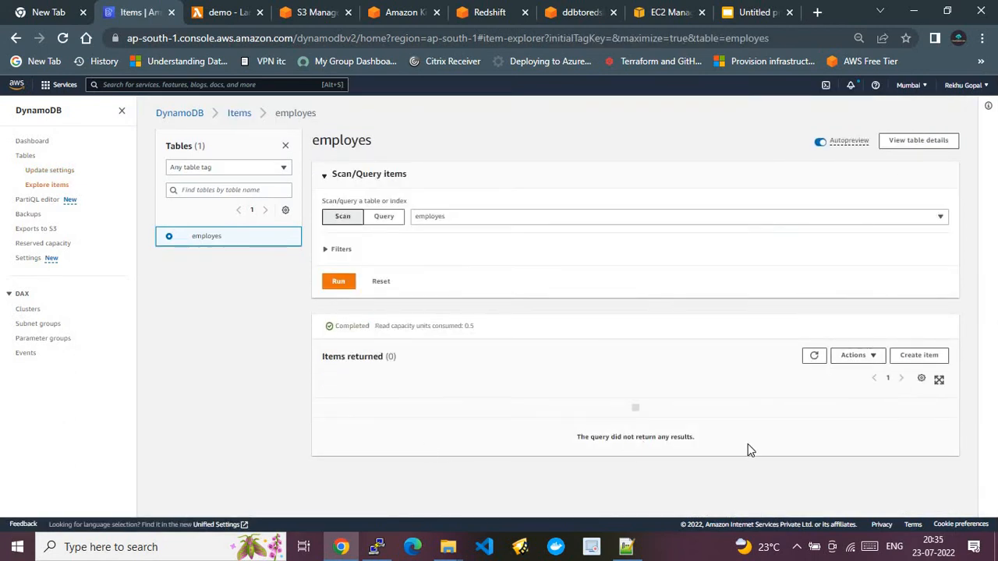
click(920, 356)
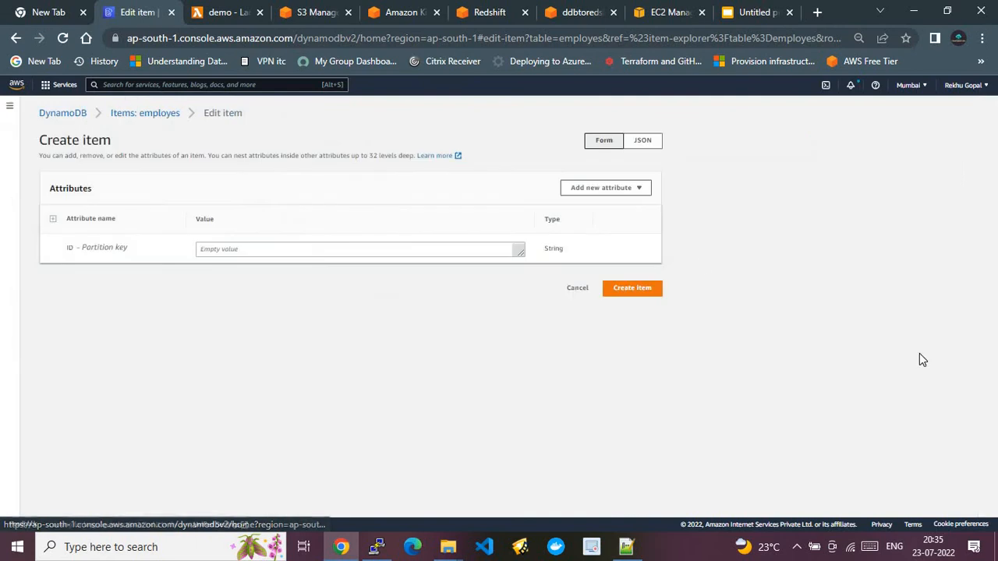
click(644, 145)
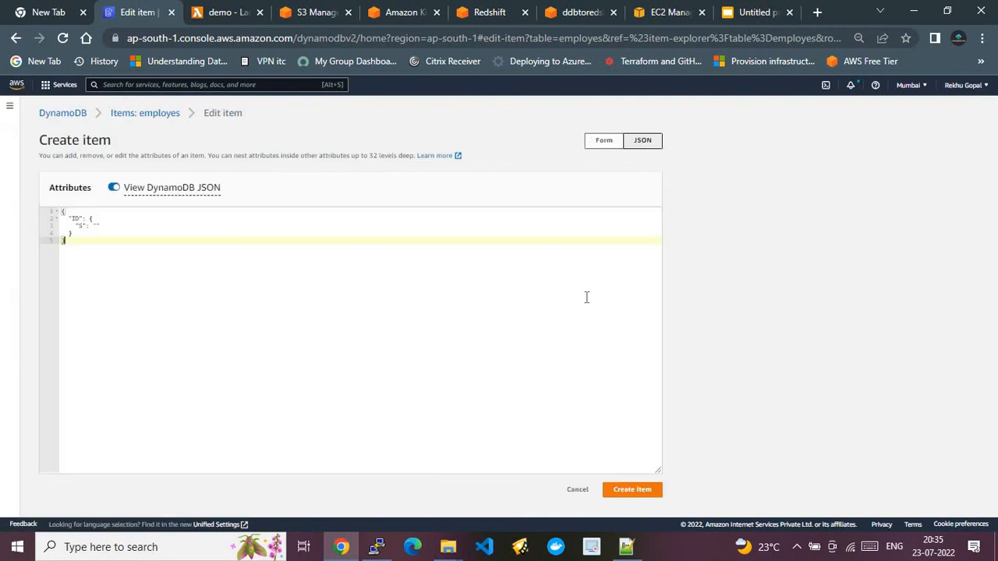
Replace the new item's JSON with the Create Item sample from Helpfile.json in Notepad++, with ID 1, city NewYork and designation Sr.Dev
click(627, 547)
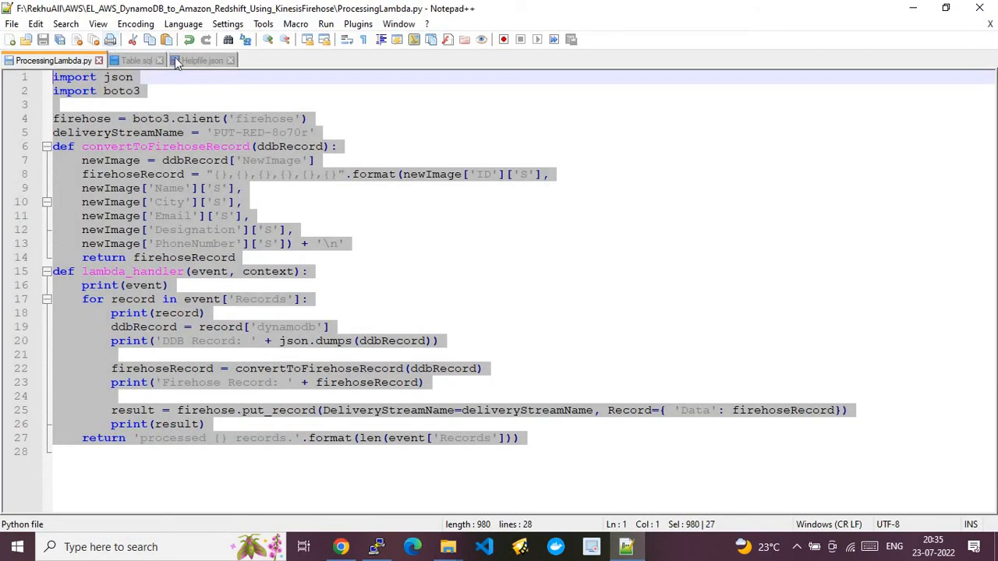
click(201, 60)
drag(67, 410, 43, 154)
key(ctrl+c)
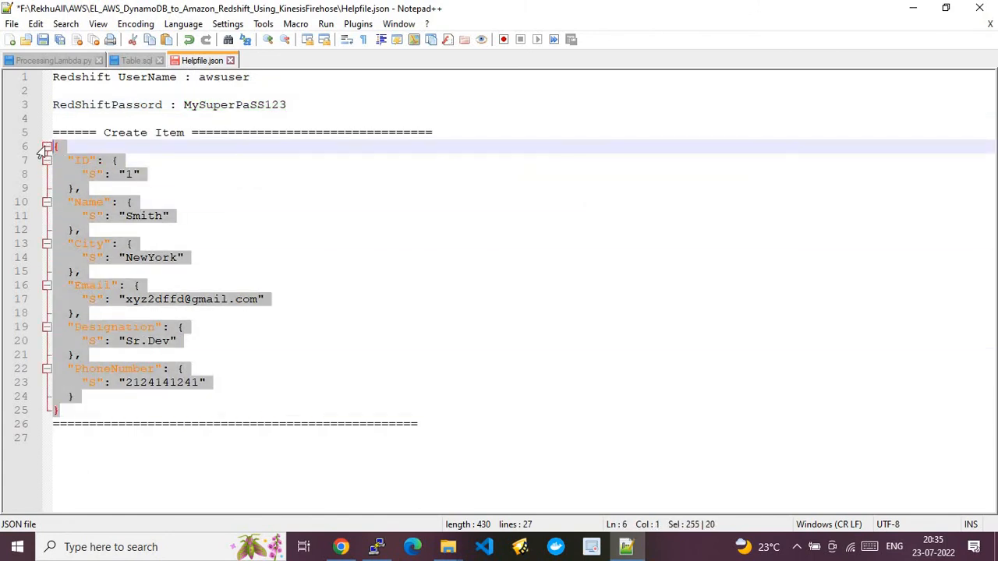
click(341, 547)
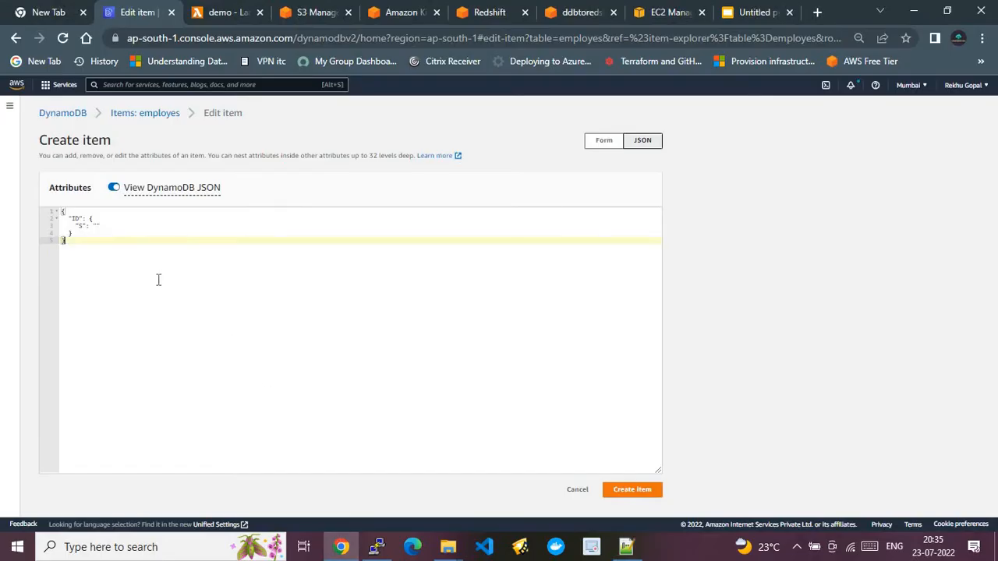
key(ctrl+a)
key(ctrl+v)
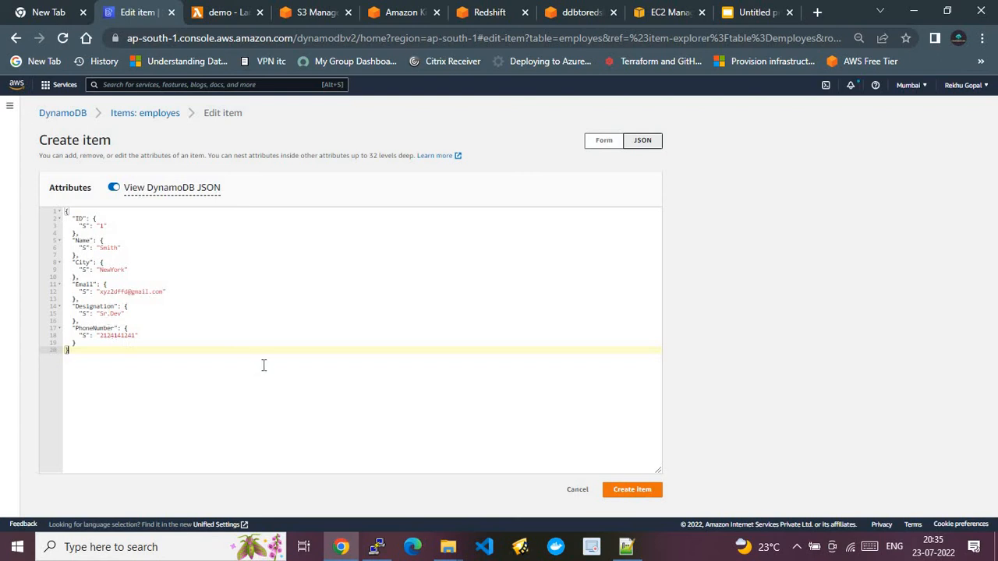
Create the ID 1 item in the employes table and start another item with the same sample JSON
click(634, 490)
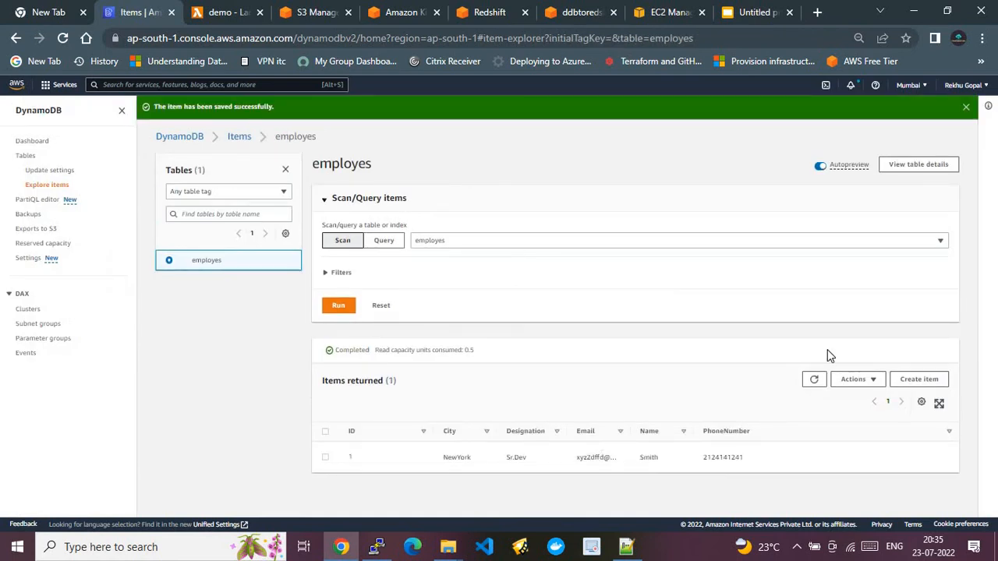
click(814, 379)
click(917, 381)
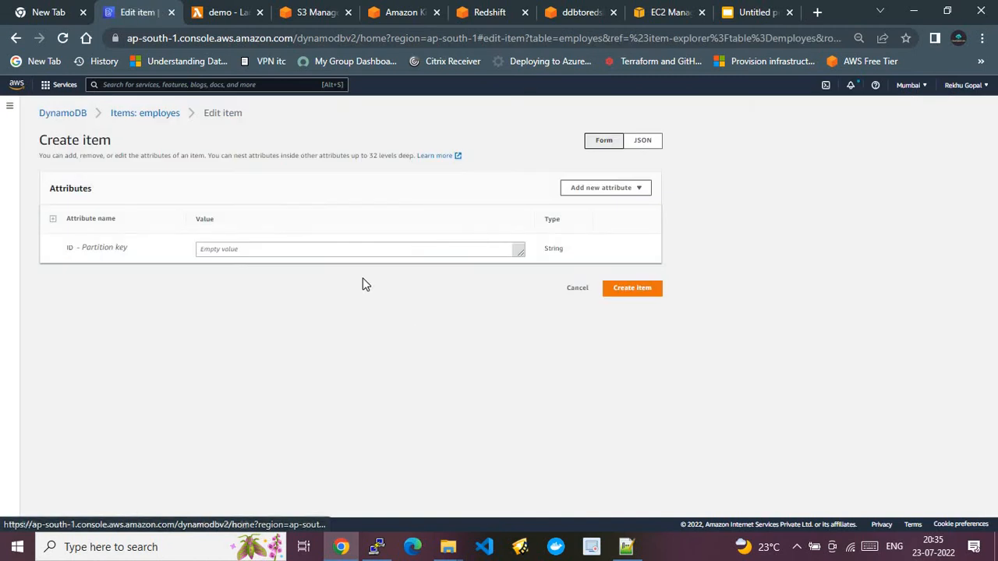
click(644, 143)
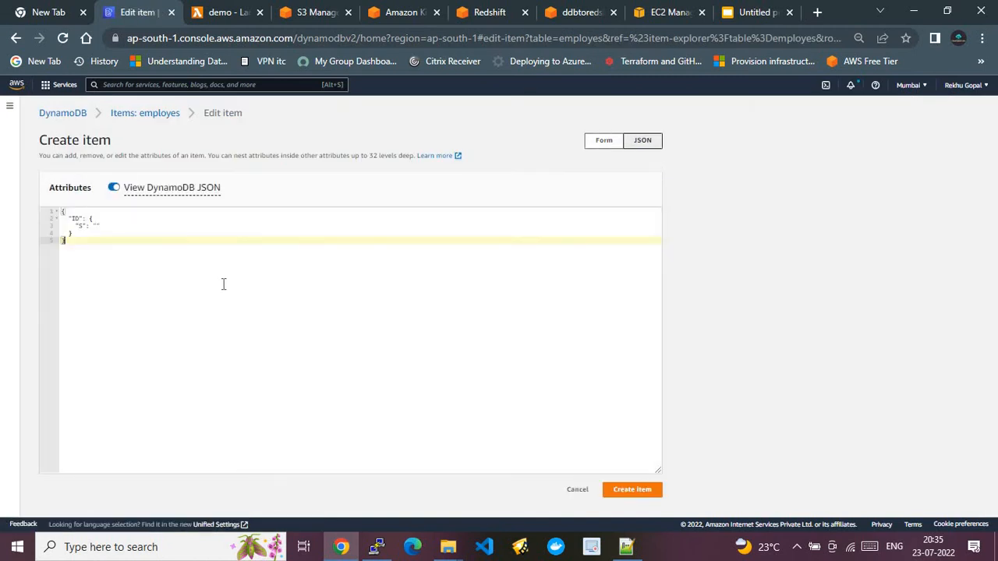
key(ctrl+a)
key(ctrl+v)
Create the second item with ID 2, city NewYork3 and designation Sr.Dev33, adding a 3 to the name, email and phone number
click(101, 226)
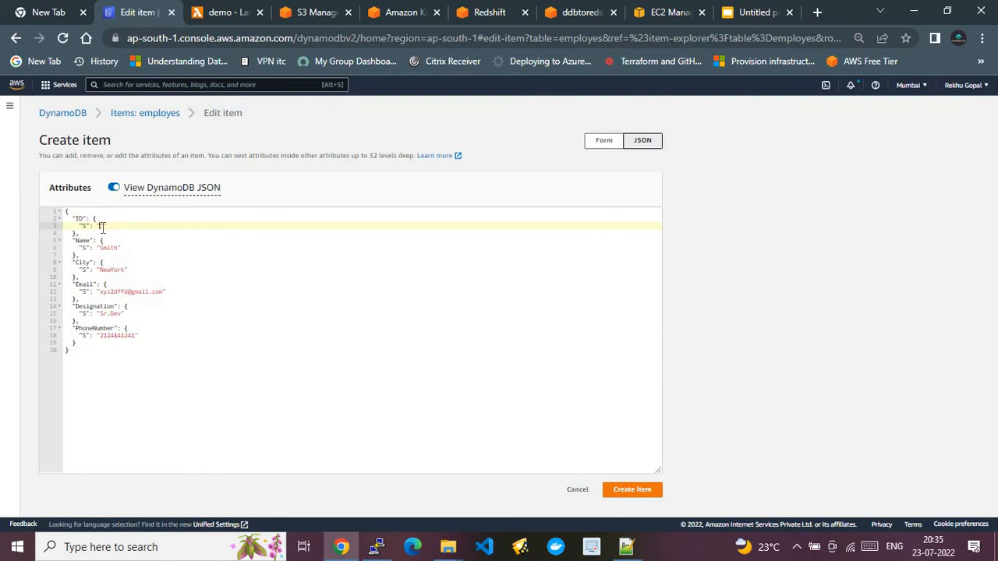
click(120, 248)
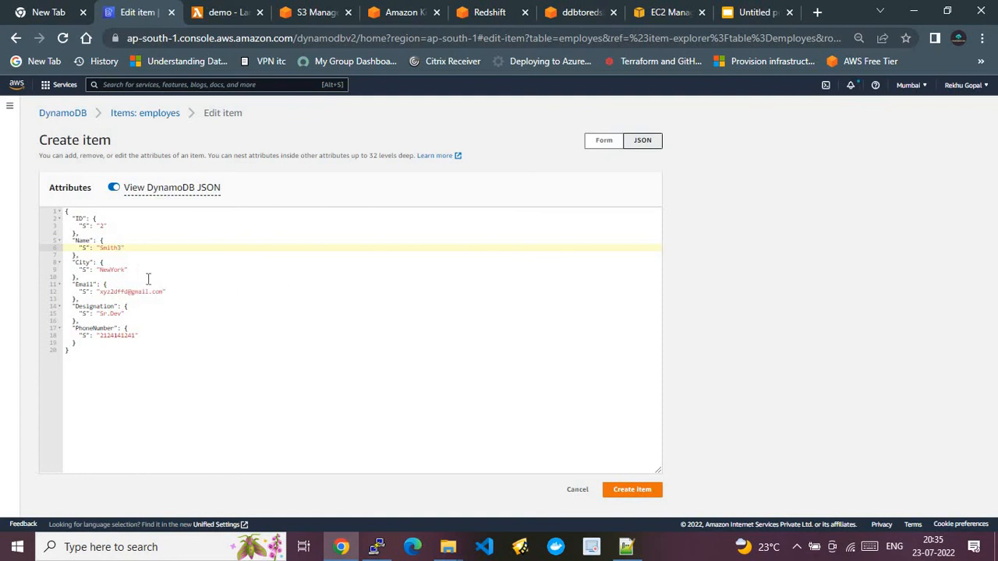
text(3)
click(126, 270)
text(3)
click(129, 292)
text(3)
click(123, 313)
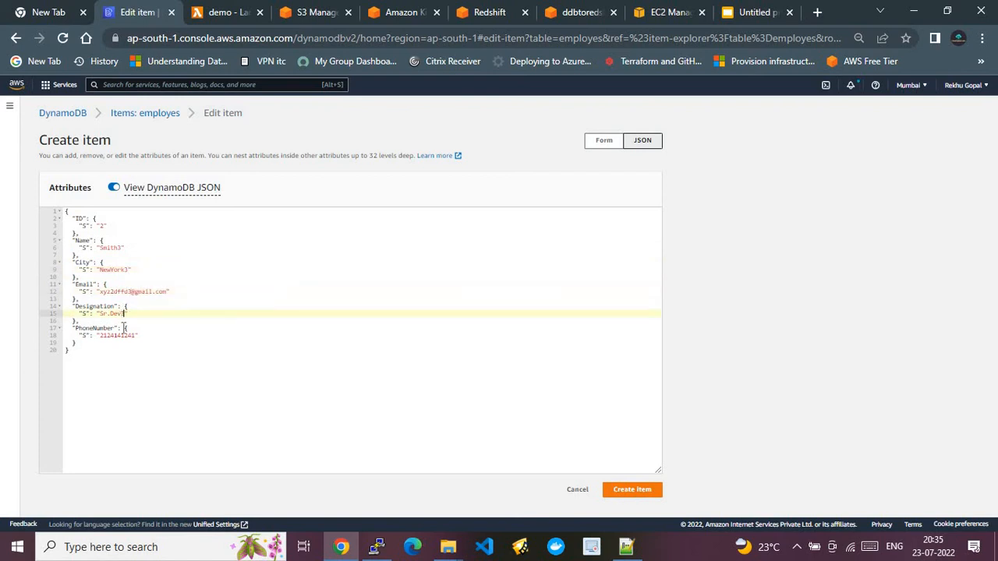
click(126, 335)
text(3)
click(641, 492)
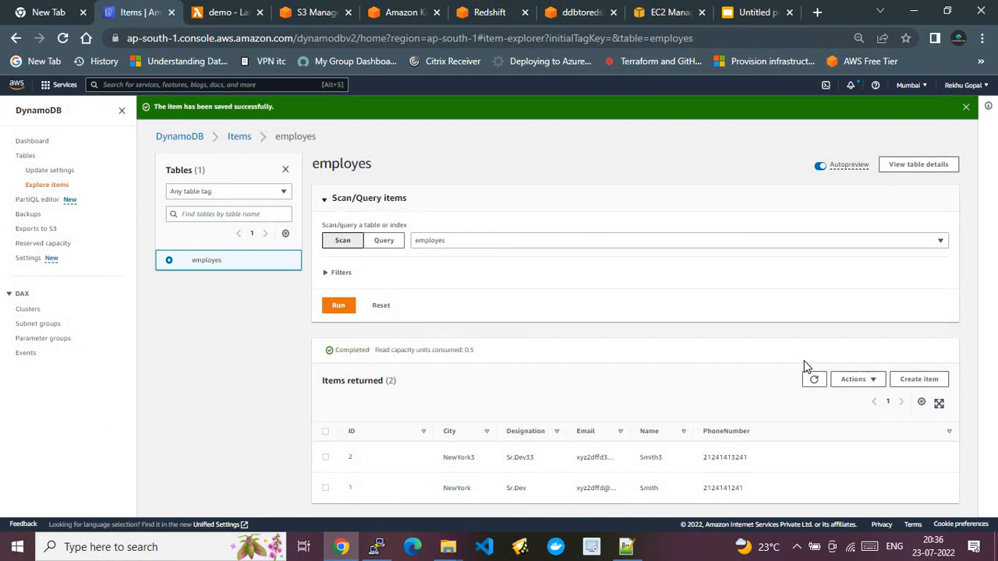
Start a third employes item as JSON and replace its contents with the Create Item sample
click(911, 380)
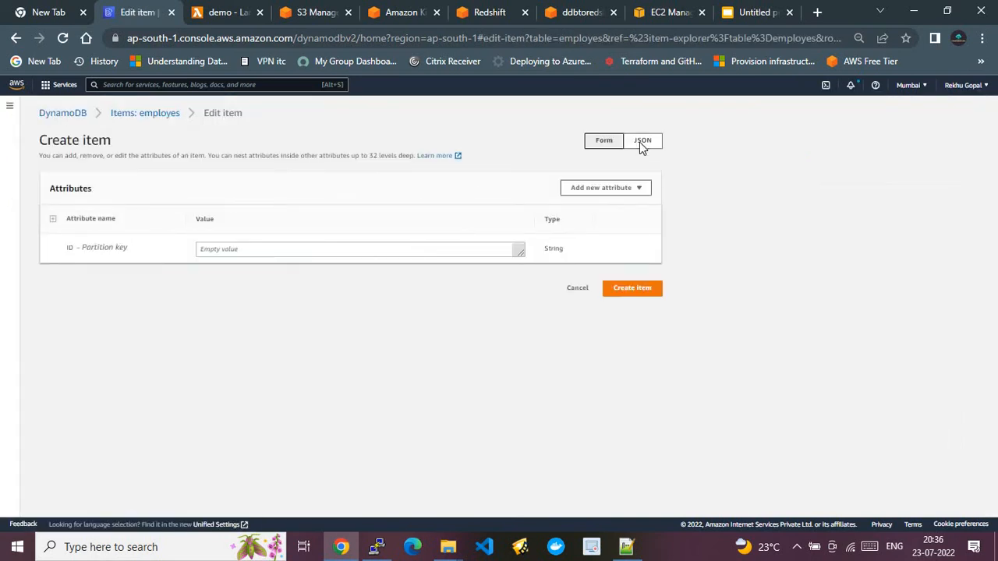
click(641, 142)
click(626, 547)
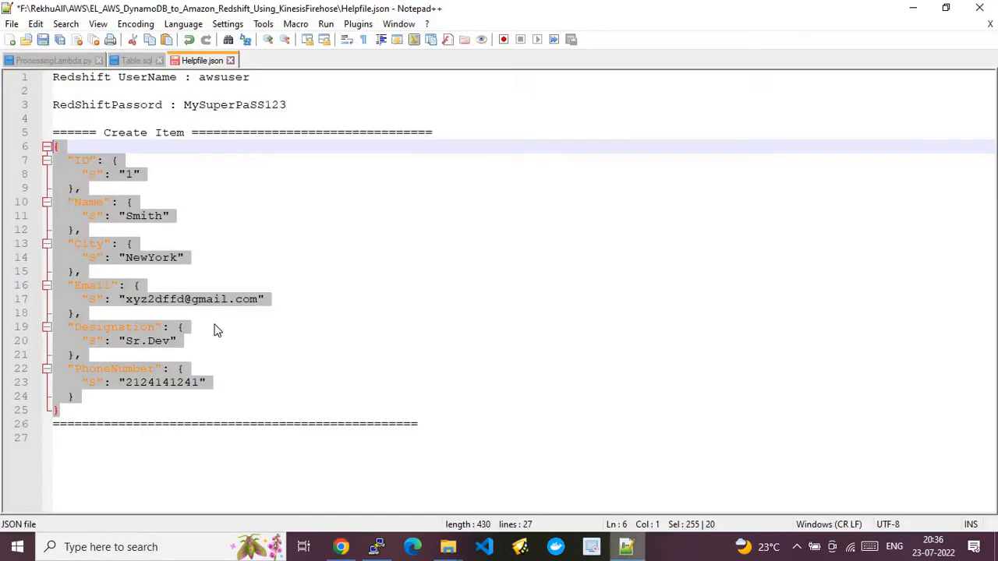
click(341, 547)
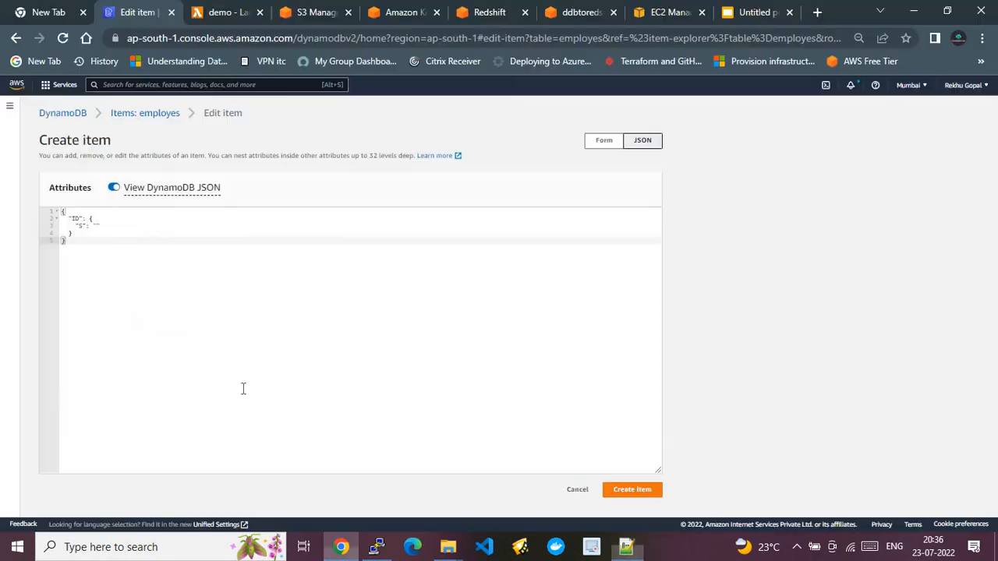
key(ctrl+a)
key(ctrl+v)
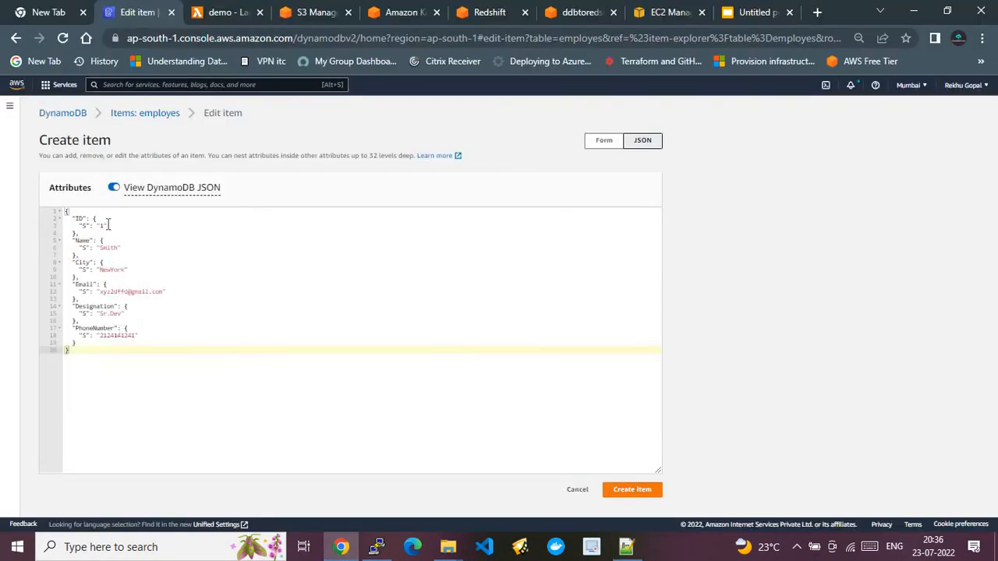
Create the third item with ID 3 and city NewYork4, adding a 4 to the name and email
click(103, 225)
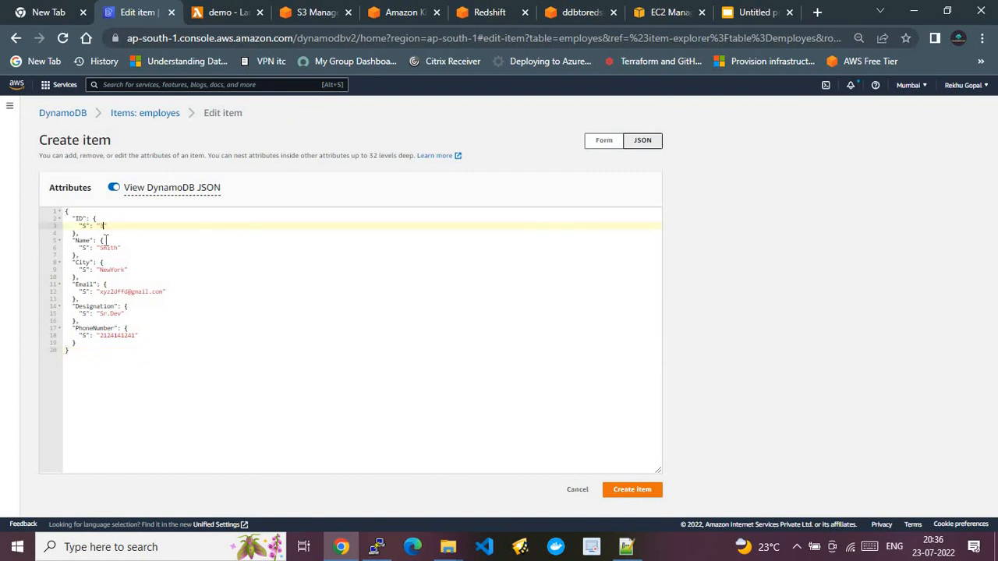
text(3)
click(119, 247)
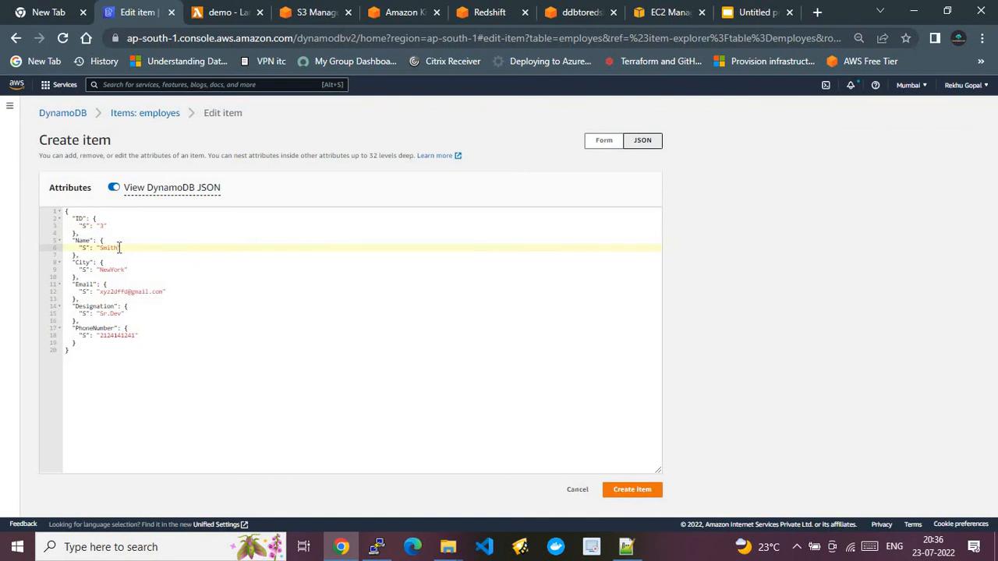
text(4)
click(127, 270)
text(4)
click(127, 292)
text(4)
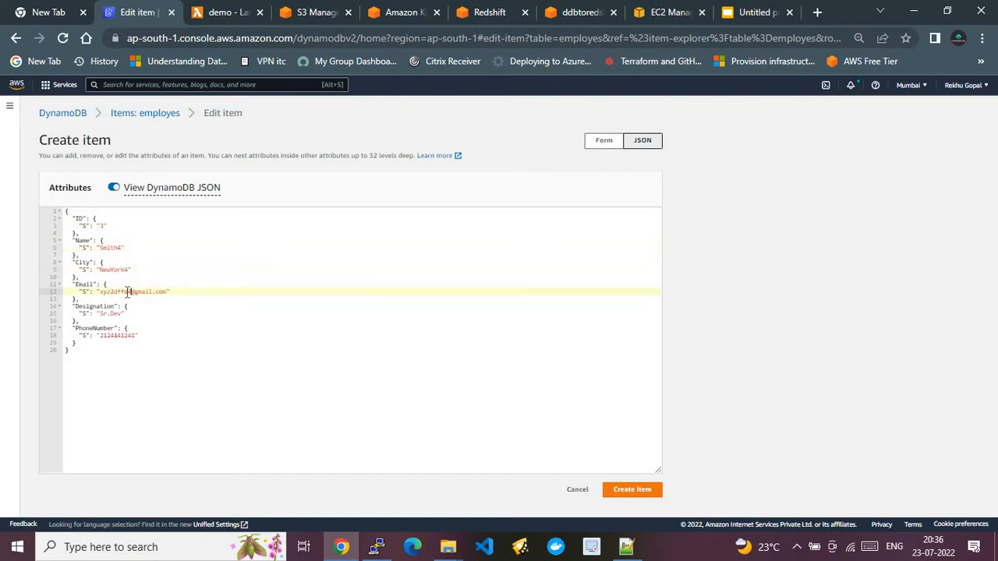
click(631, 488)
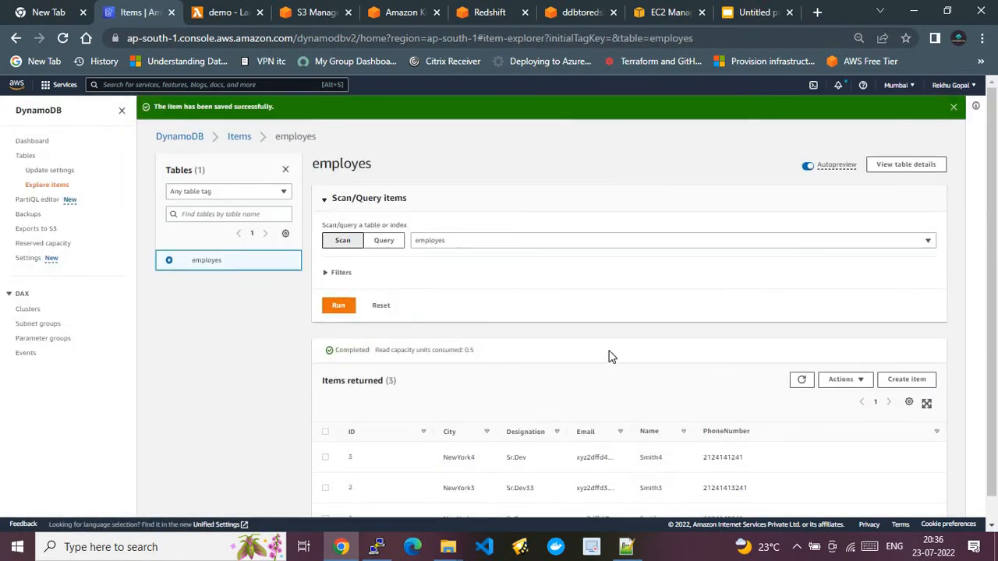
scroll(996, 411, down, 1)
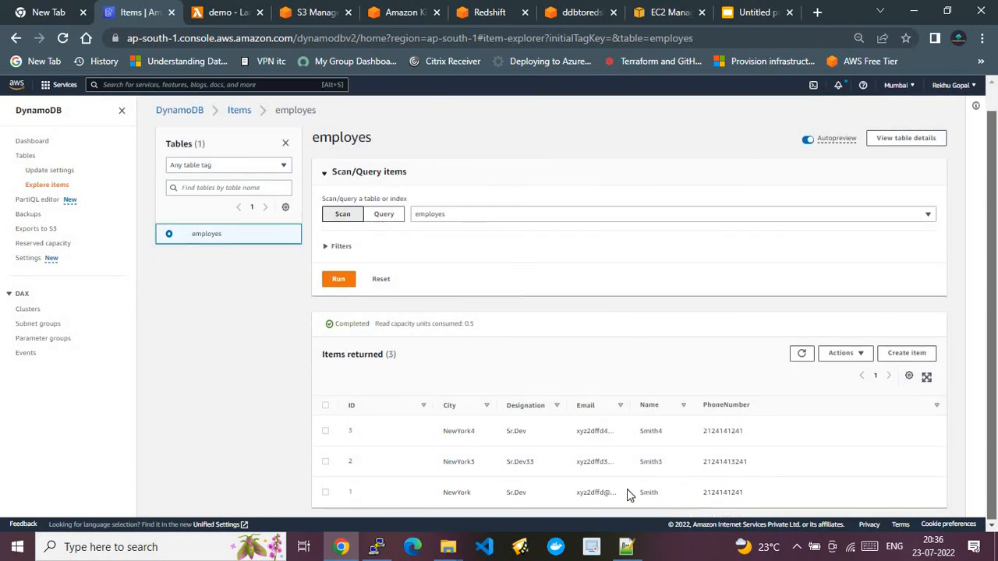
Open the demo Lambda function's CloudWatch log group and its 2022/07/23 log stream
click(224, 14)
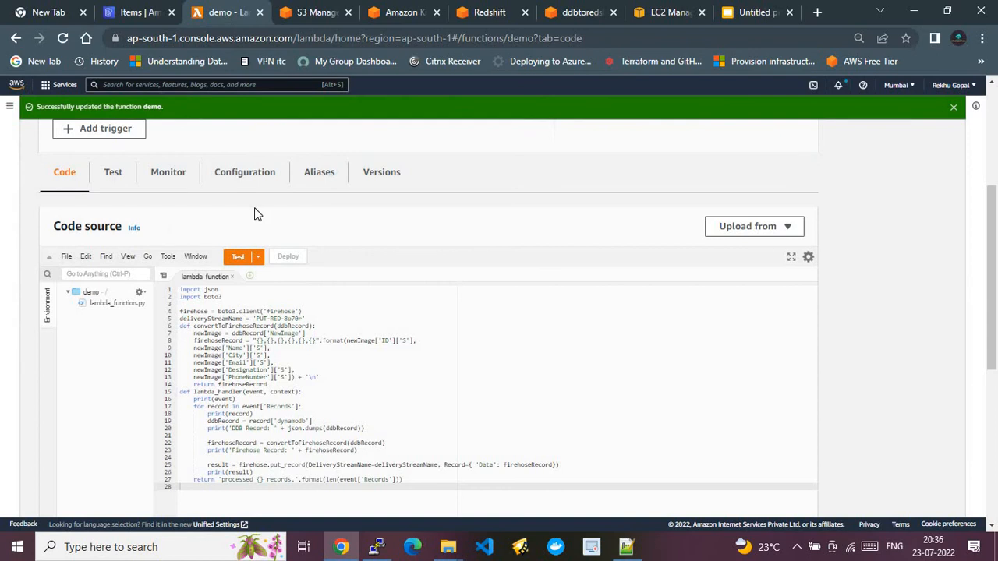
click(178, 173)
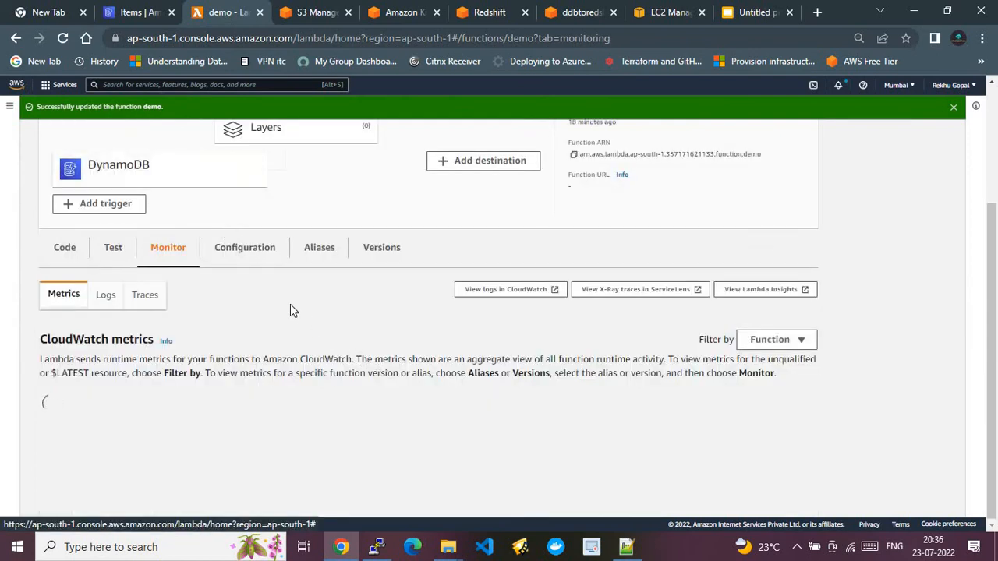
click(505, 289)
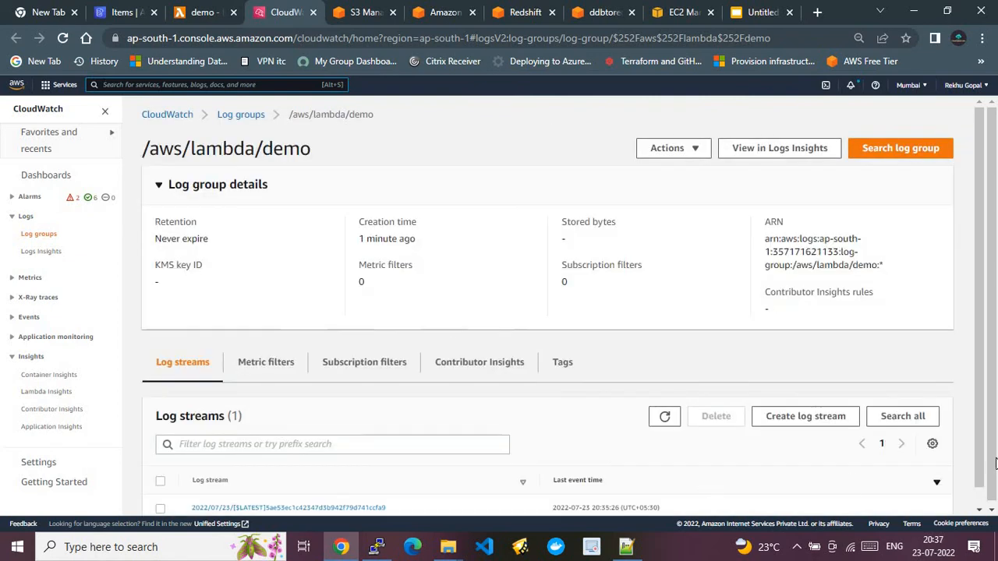
scroll(979, 496, down, 1)
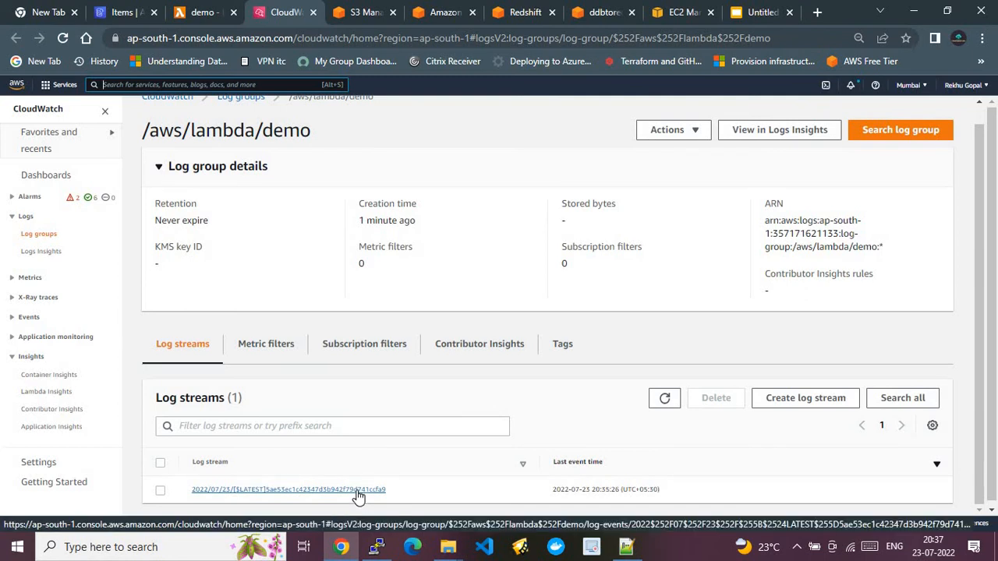
click(357, 492)
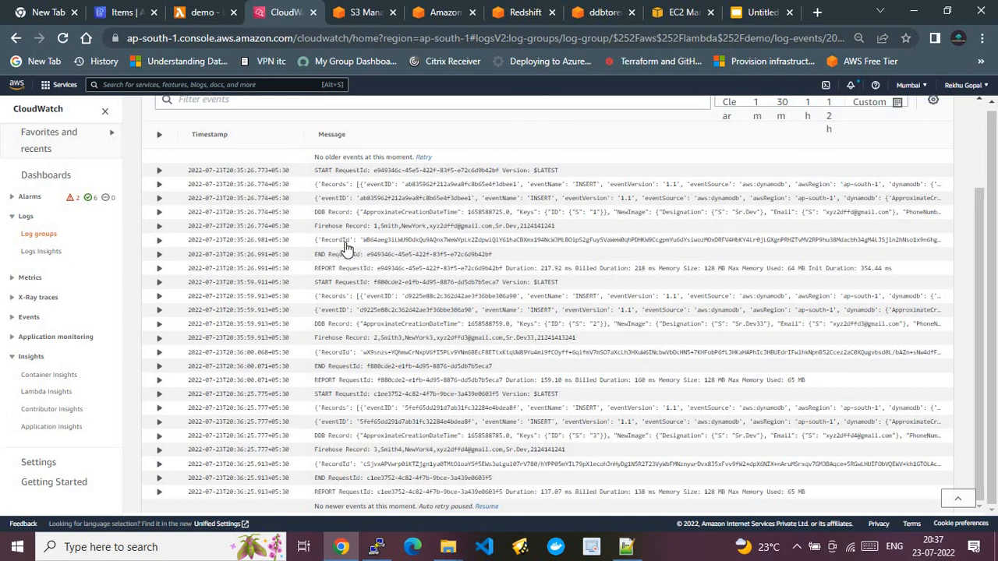
Compare the first invocation's incoming DynamoDB event record with the comma-separated Firehose record in the log
click(361, 234)
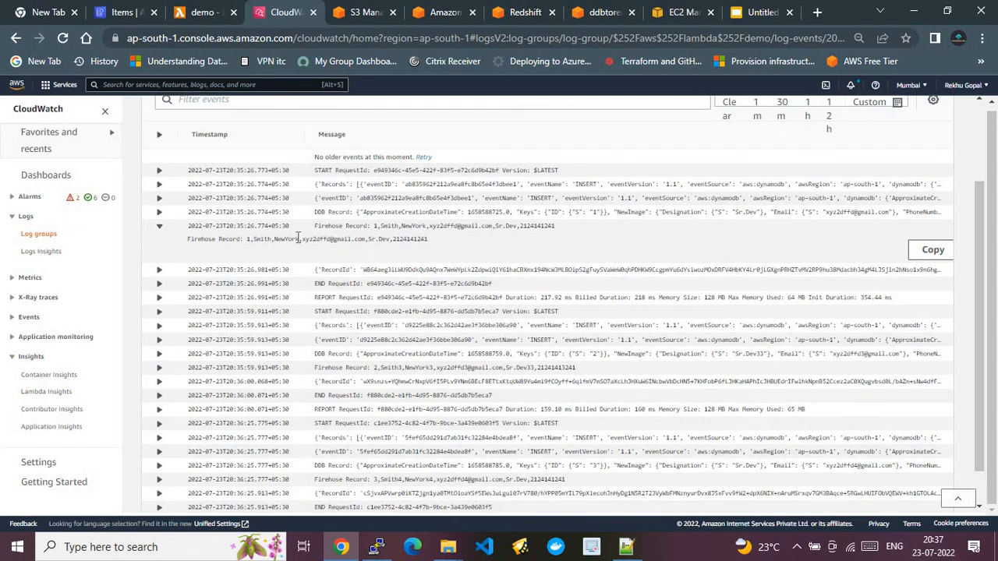
drag(433, 238, 238, 244)
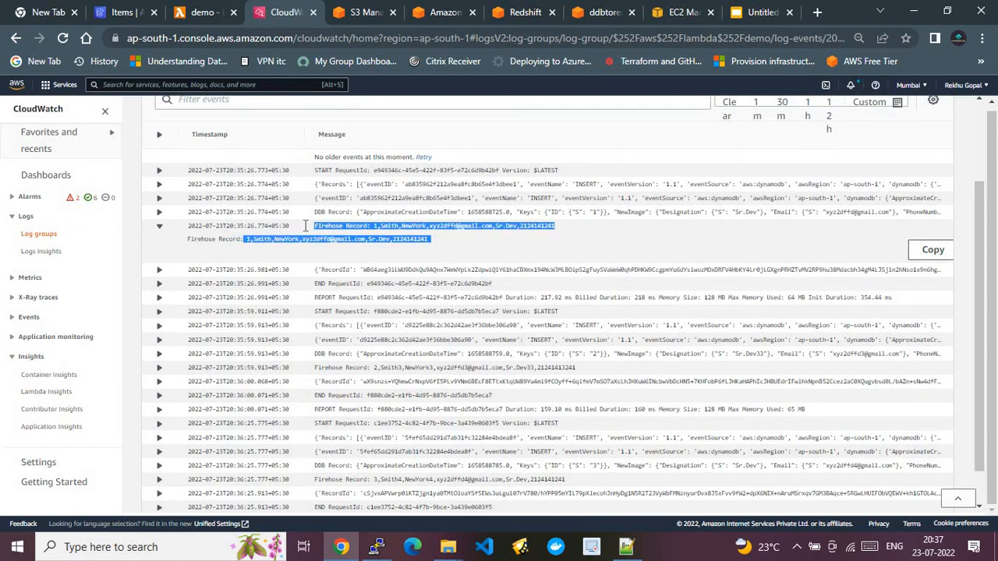
click(340, 188)
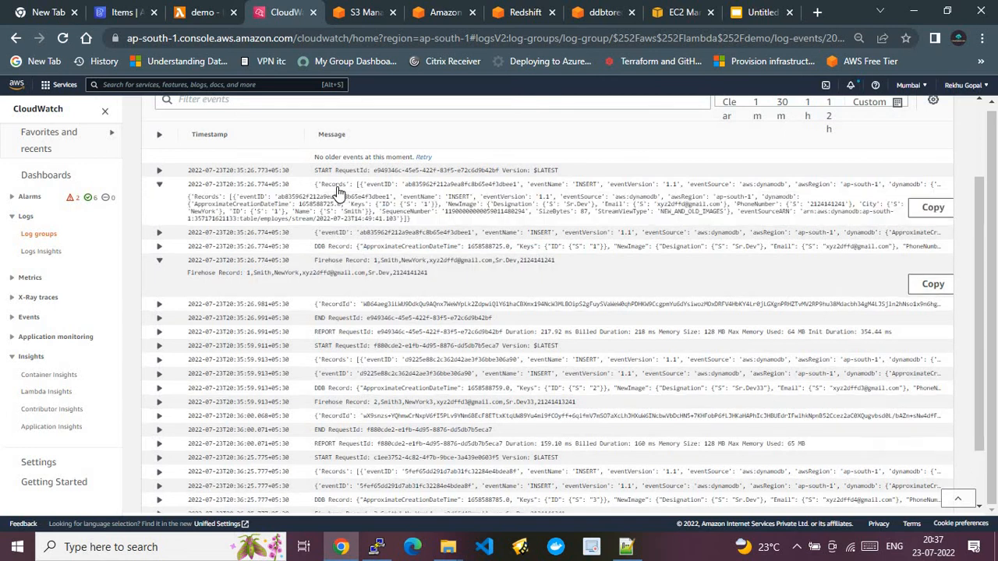
drag(415, 220, 189, 201)
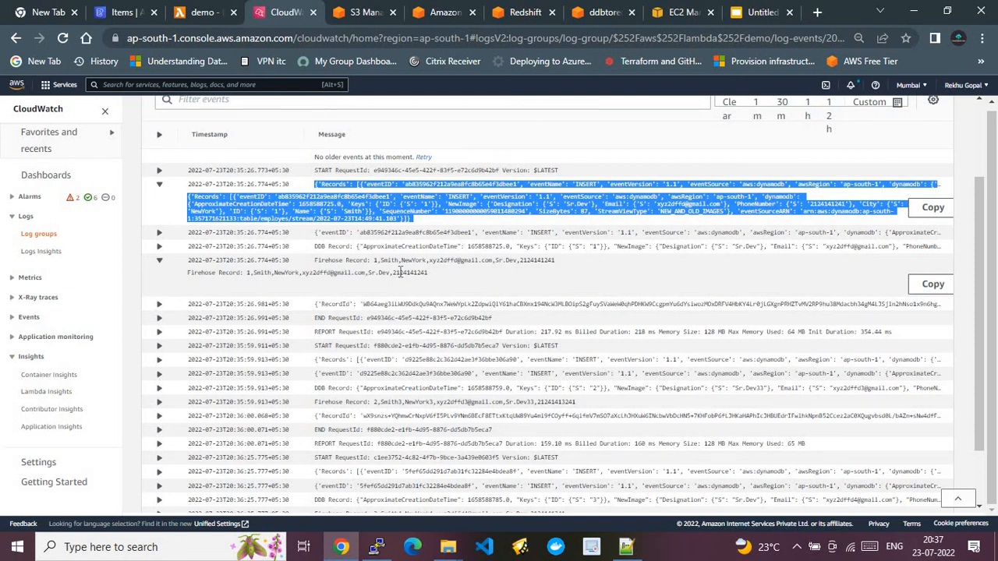
drag(431, 274, 249, 273)
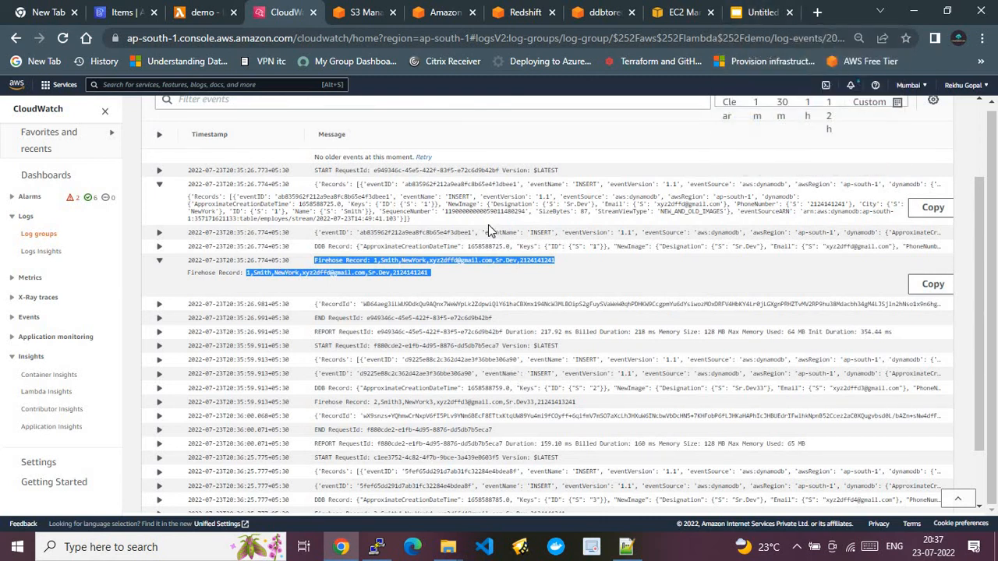
Check the S3 bucket list and the destination error logs of the PUT-RED-8o70r delivery stream
click(376, 7)
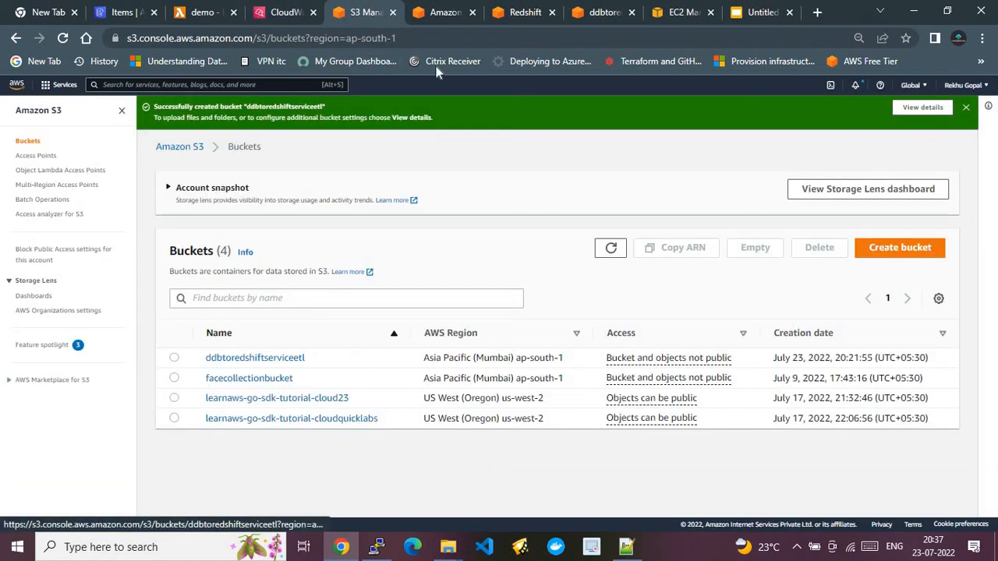
click(435, 18)
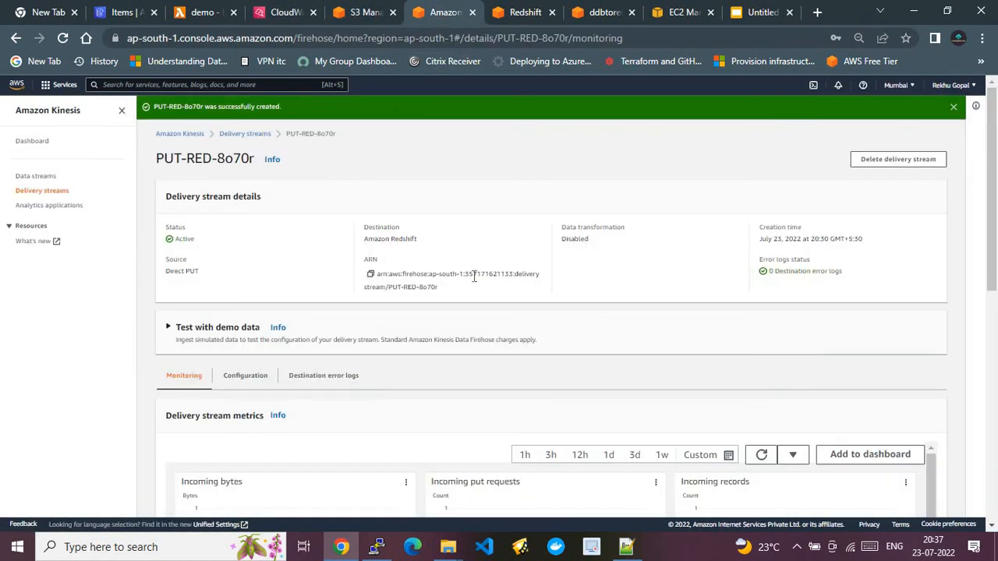
click(953, 107)
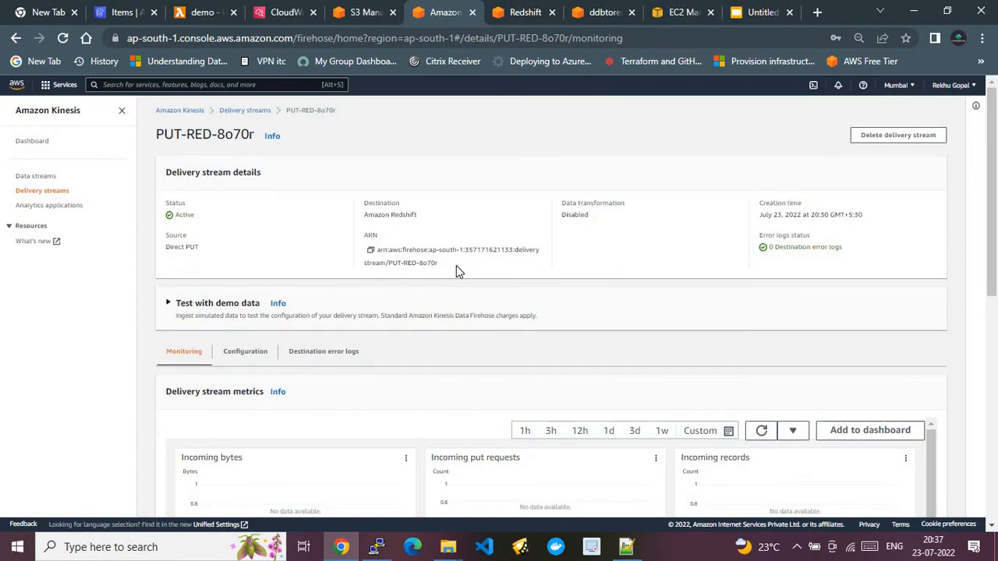
click(305, 361)
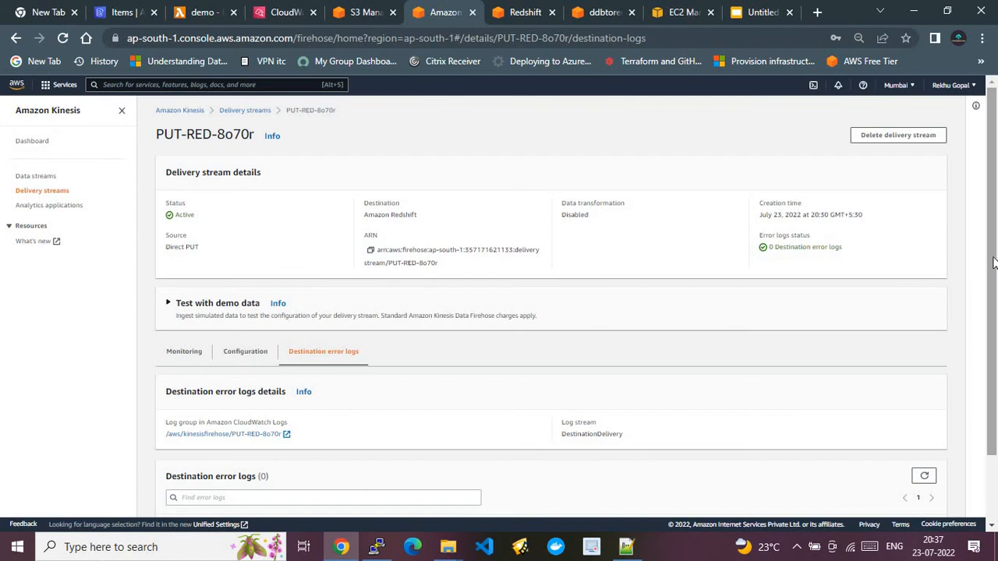
scroll(995, 350, down, 1)
drag(997, 350, 996, 364)
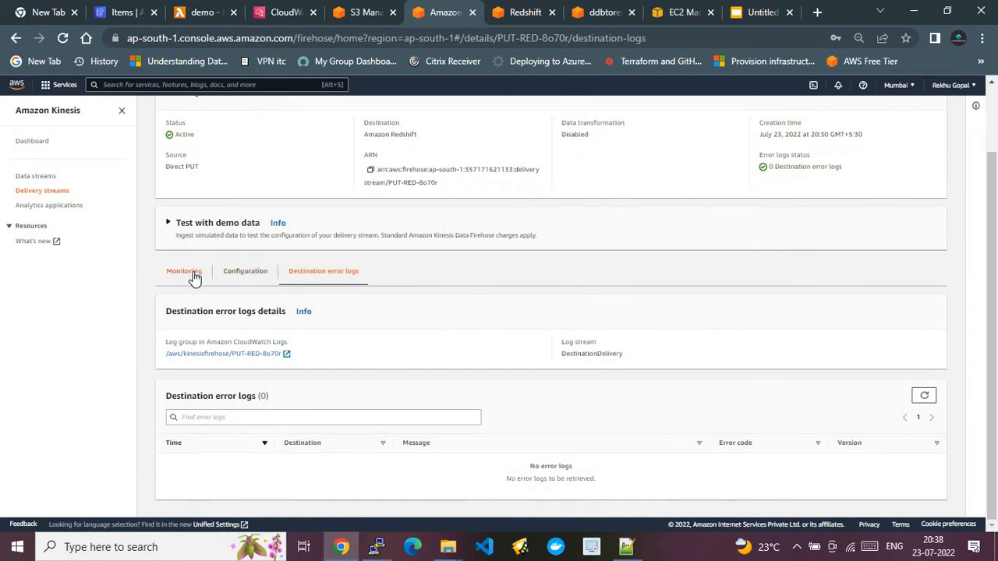
Examine the delivery stream's monitoring metrics for incoming records and for delivery to S3 and Redshift
click(185, 272)
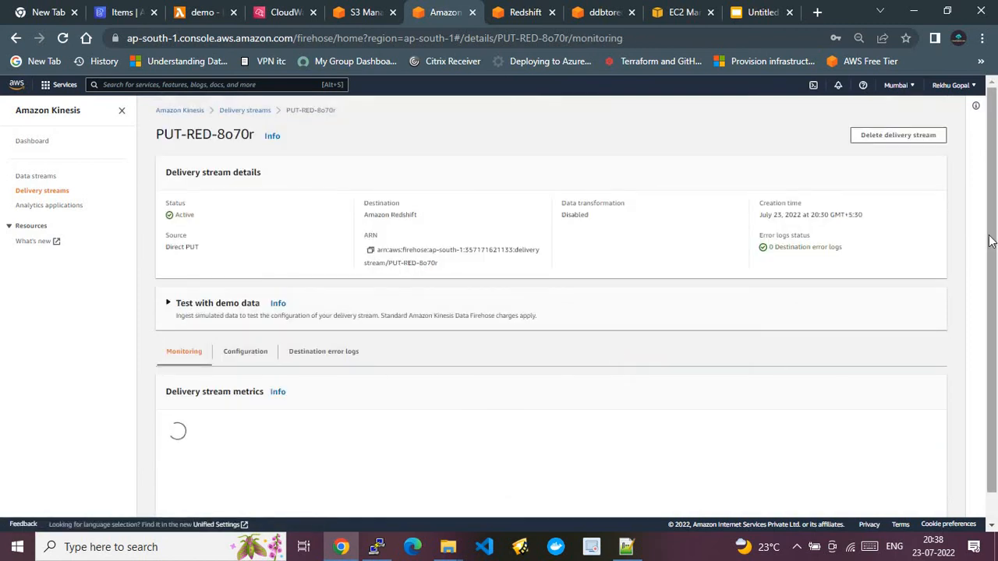
scroll(993, 244, down, 1)
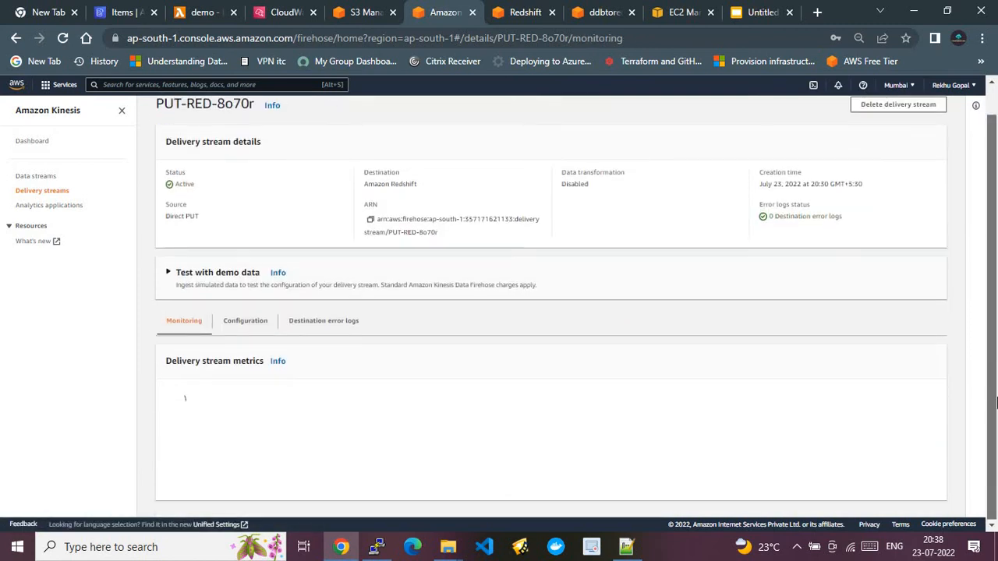
scroll(996, 210, down, 3)
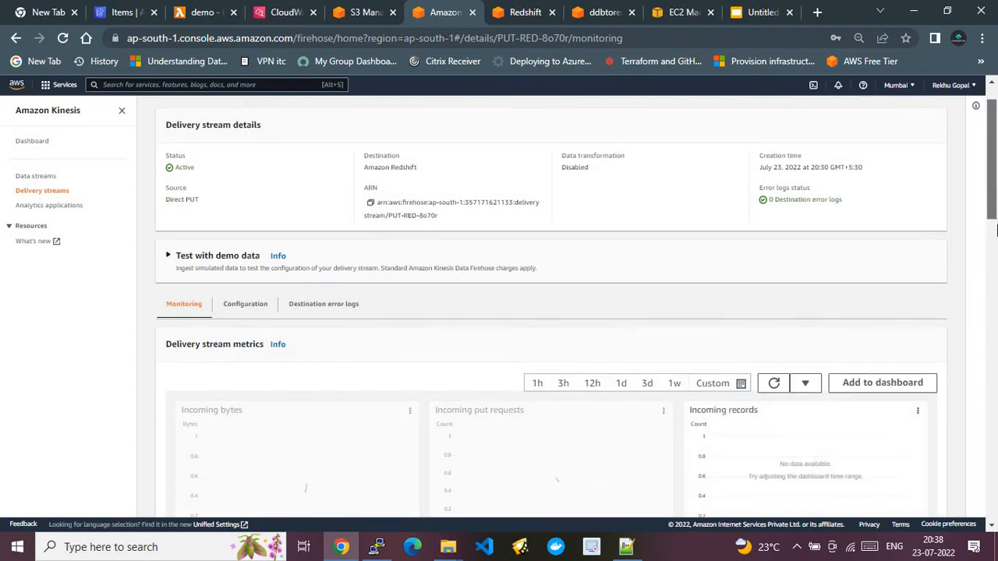
scroll(996, 226, up, 2)
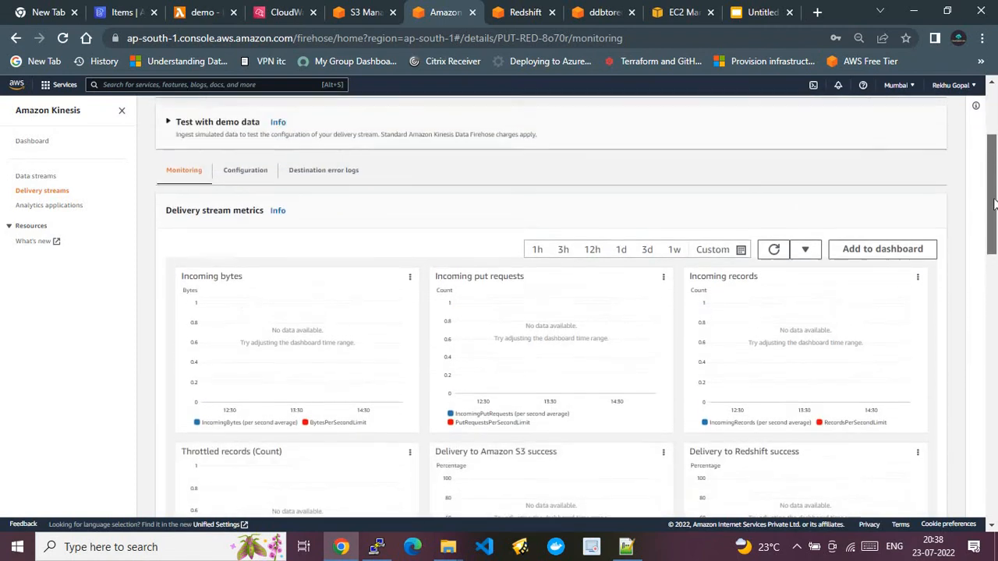
Open the ddbtoredshiftserviceetl bucket in S3 and refresh its object list to check for delivered files
click(367, 14)
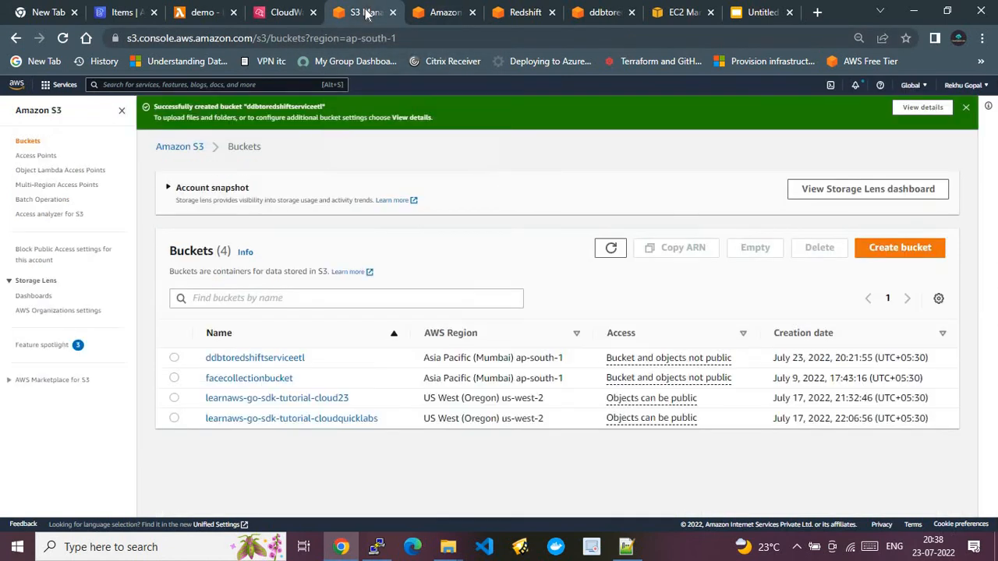
click(273, 358)
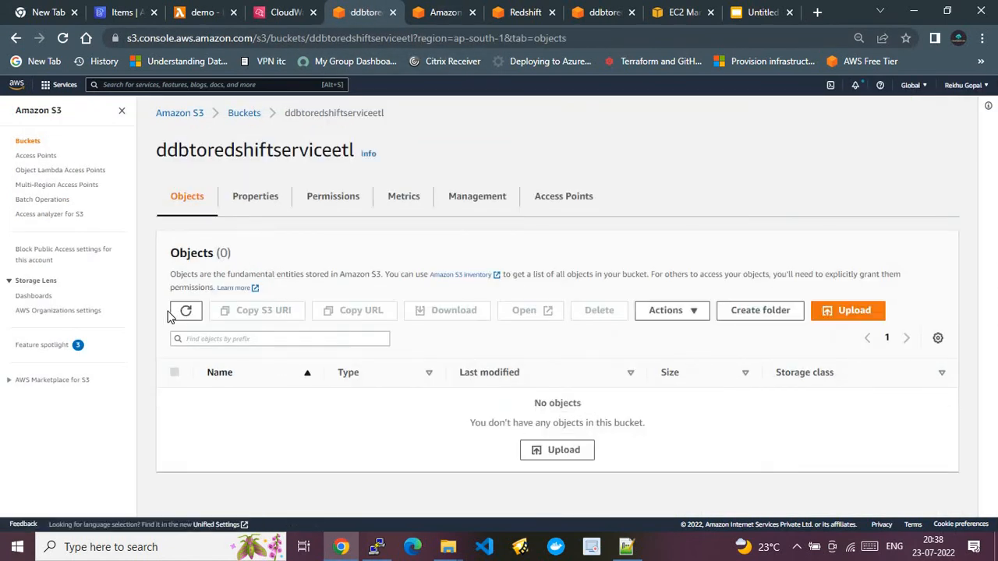
click(186, 314)
click(186, 313)
Review the PUT-RED-8o70r delivery stream's details and refresh its monitoring metrics
click(207, 13)
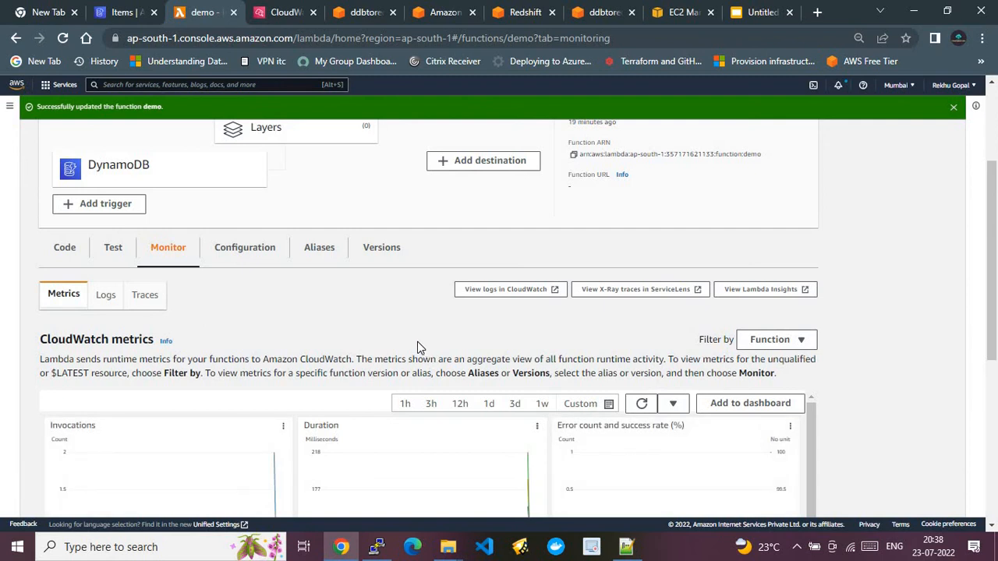
click(443, 13)
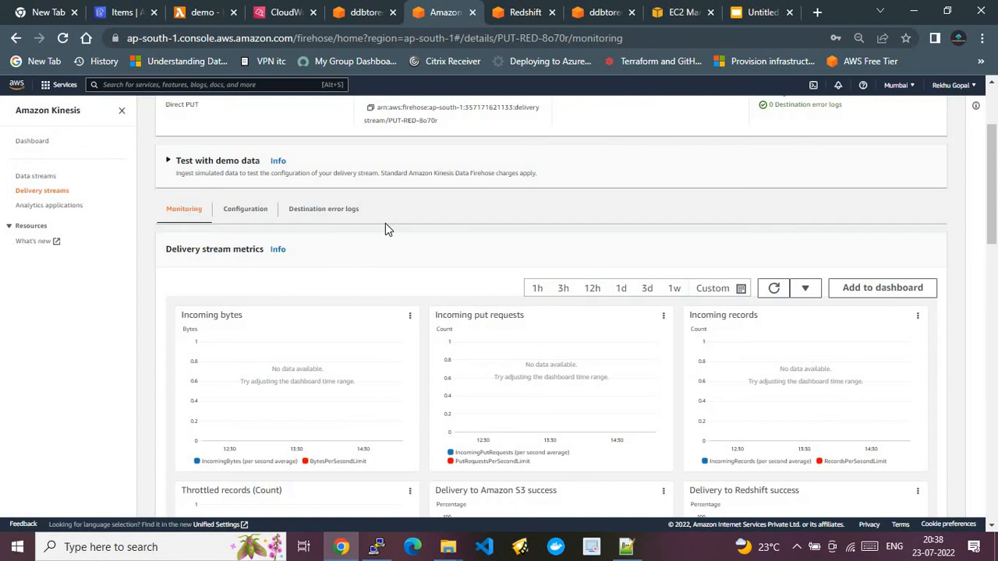
scroll(719, 252, up, 2)
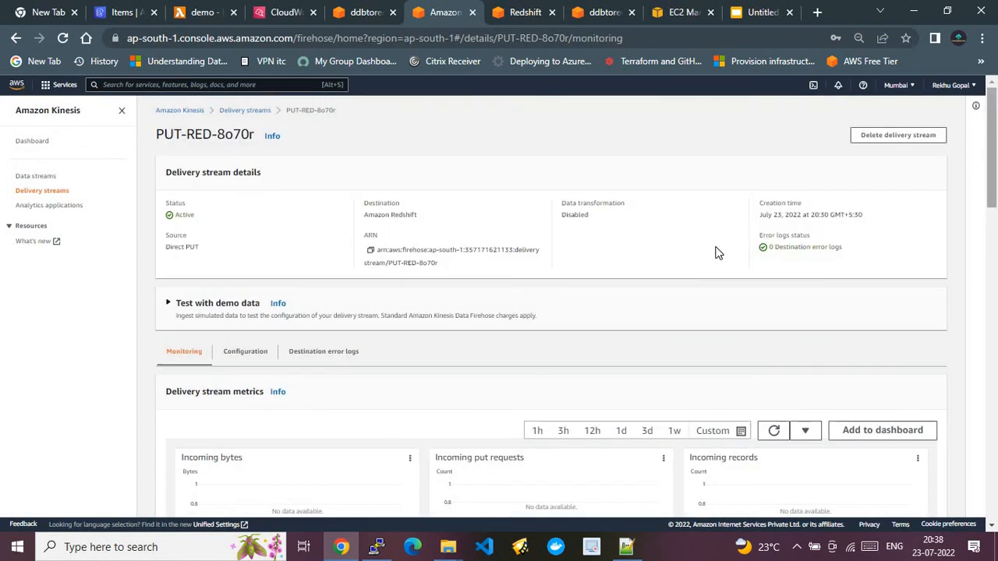
click(257, 355)
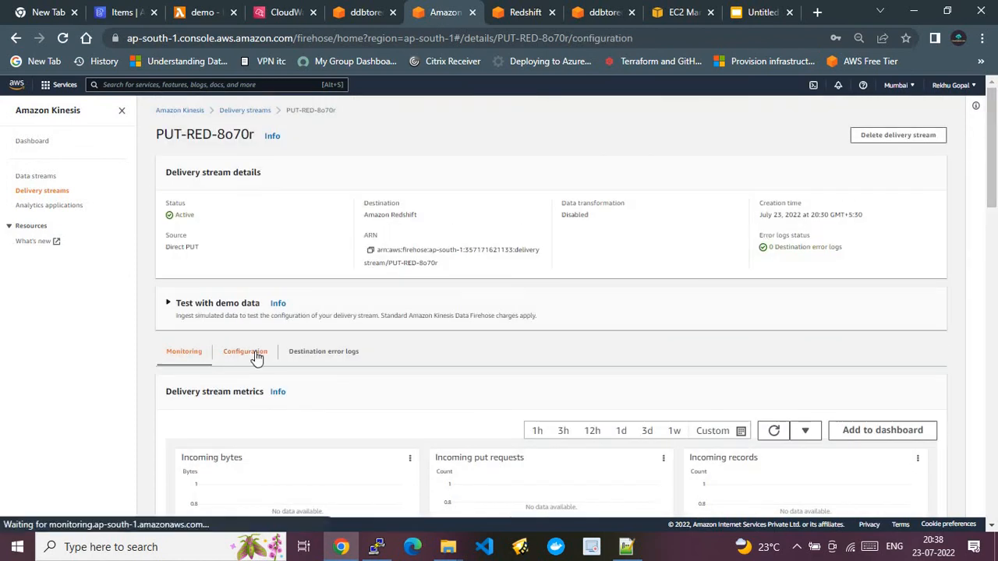
click(187, 355)
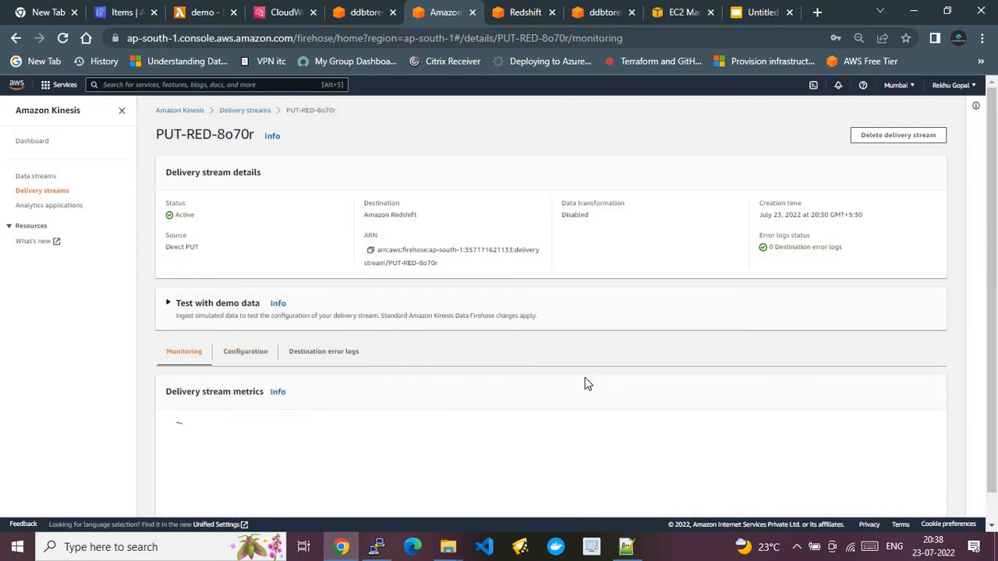
drag(993, 114, 995, 165)
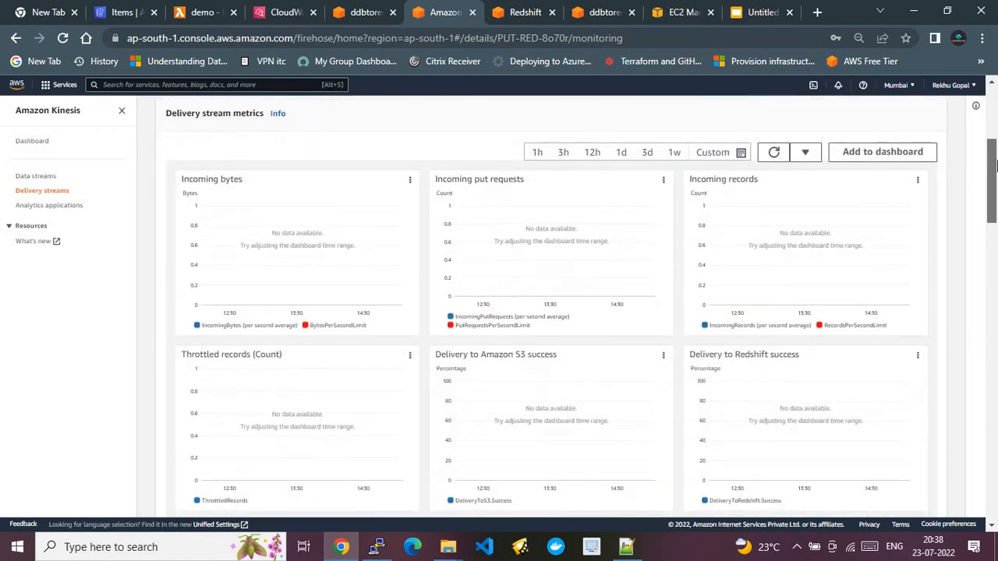
click(774, 154)
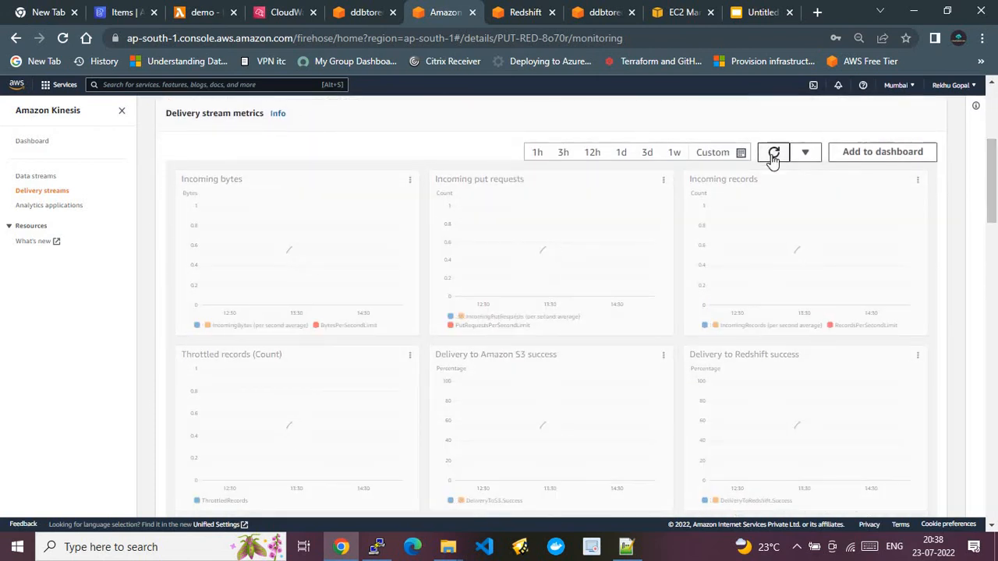
Run the full query SELECT * FROM employees on the dev database in the Redshift query editor to check for loaded rows
click(525, 11)
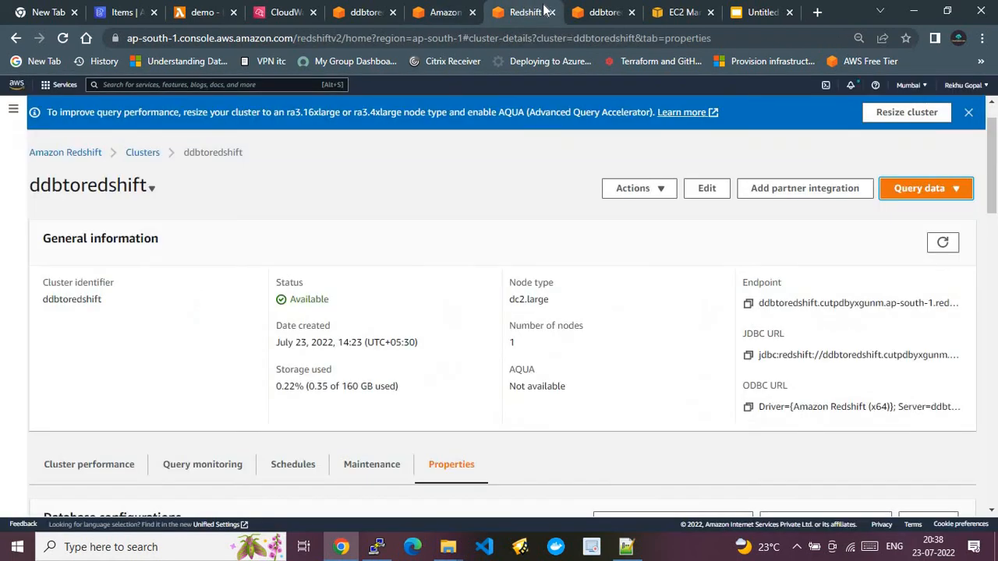
click(583, 11)
click(201, 157)
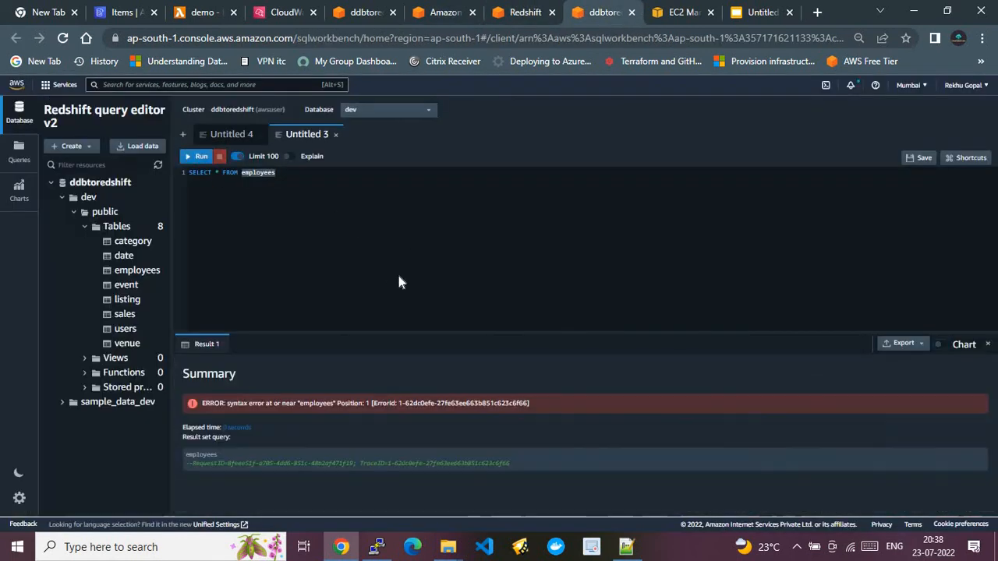
click(290, 174)
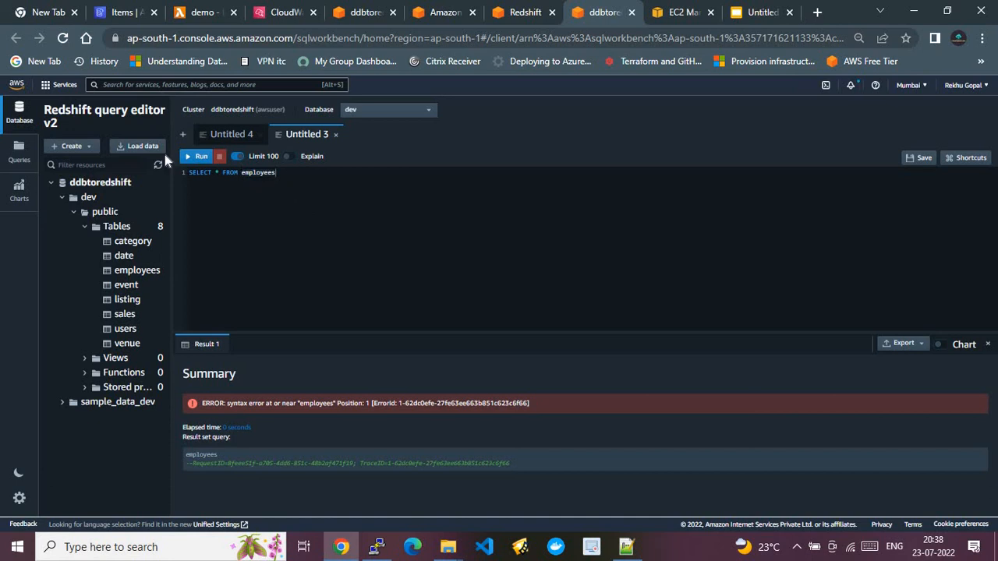
click(194, 157)
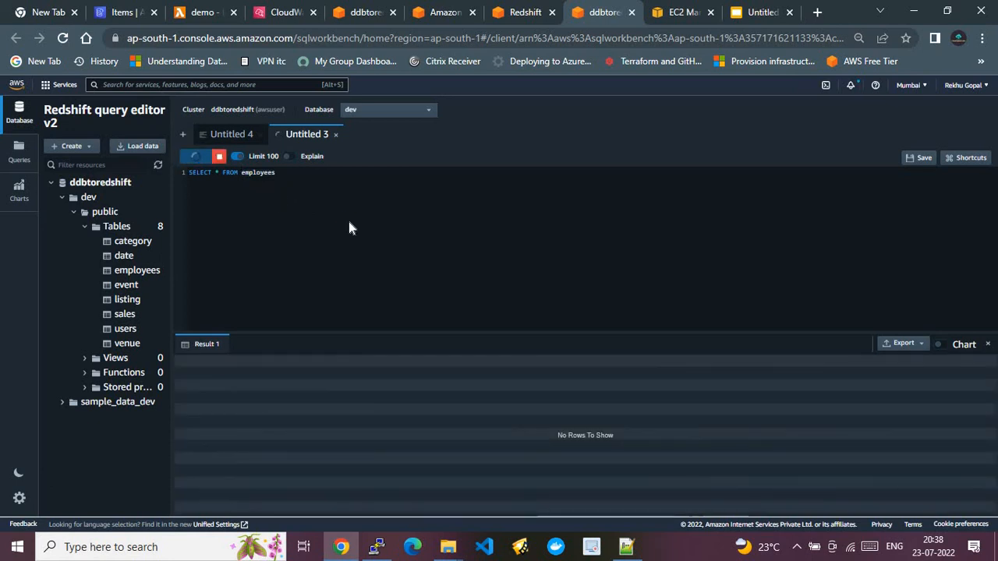
click(195, 156)
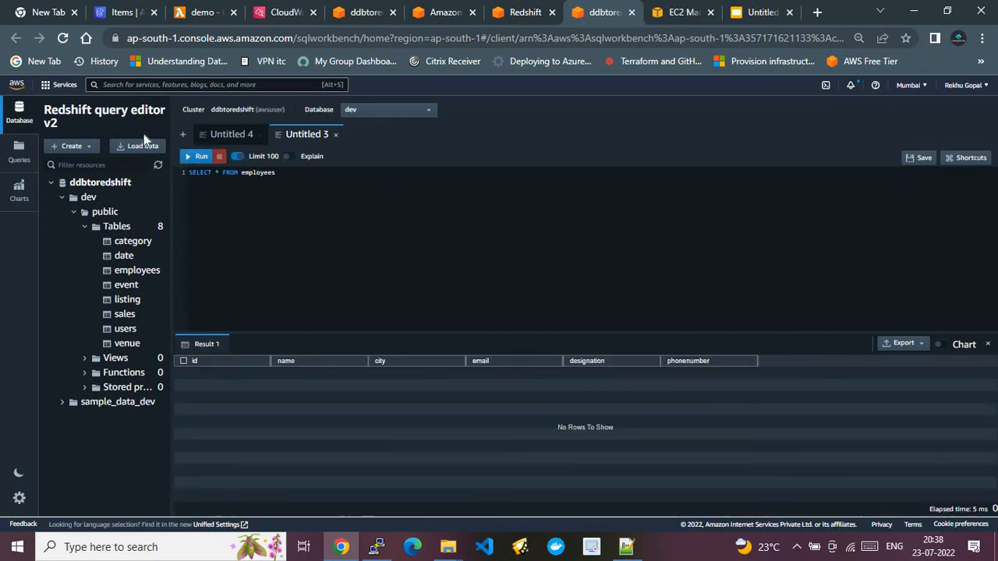
click(197, 158)
Go back to the Firehose delivery streams list and check the ddbtoredshiftserviceetl bucket's objects again
click(427, 13)
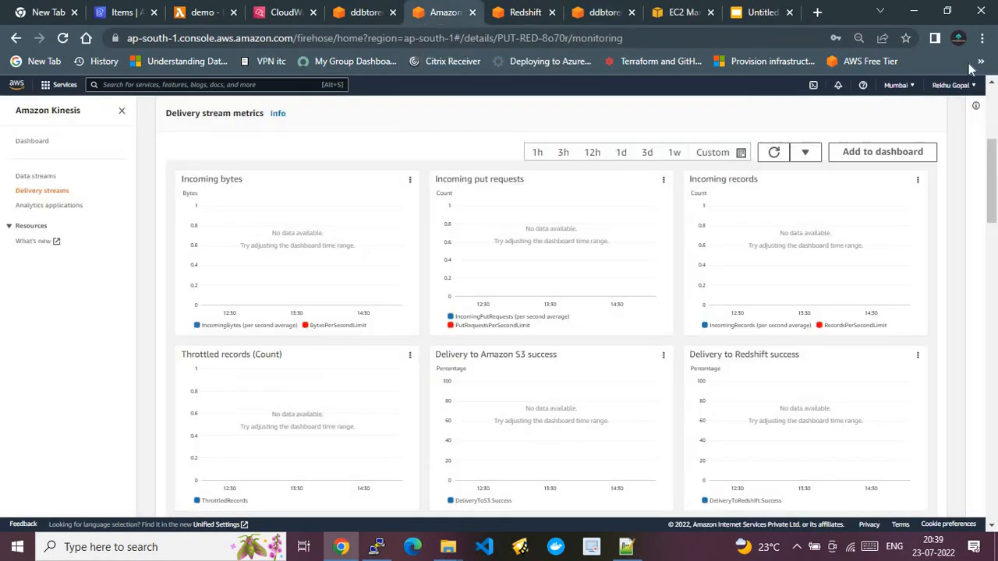
drag(993, 160, 995, 117)
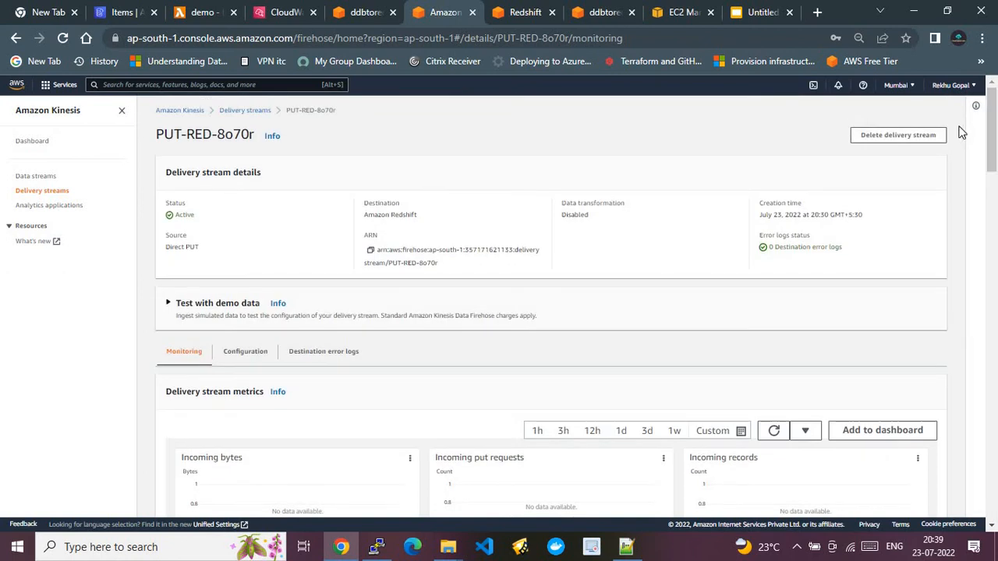
click(251, 111)
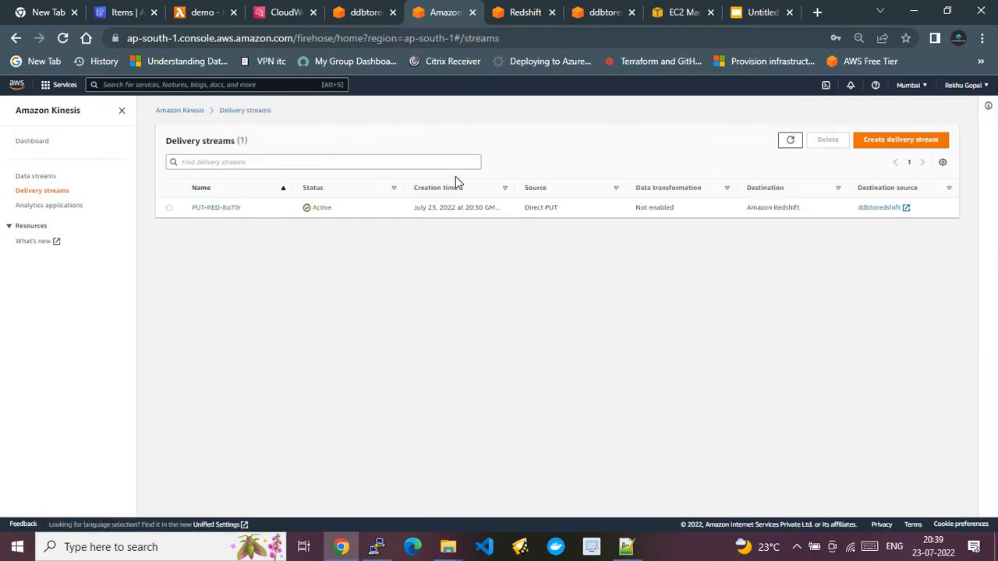
click(357, 13)
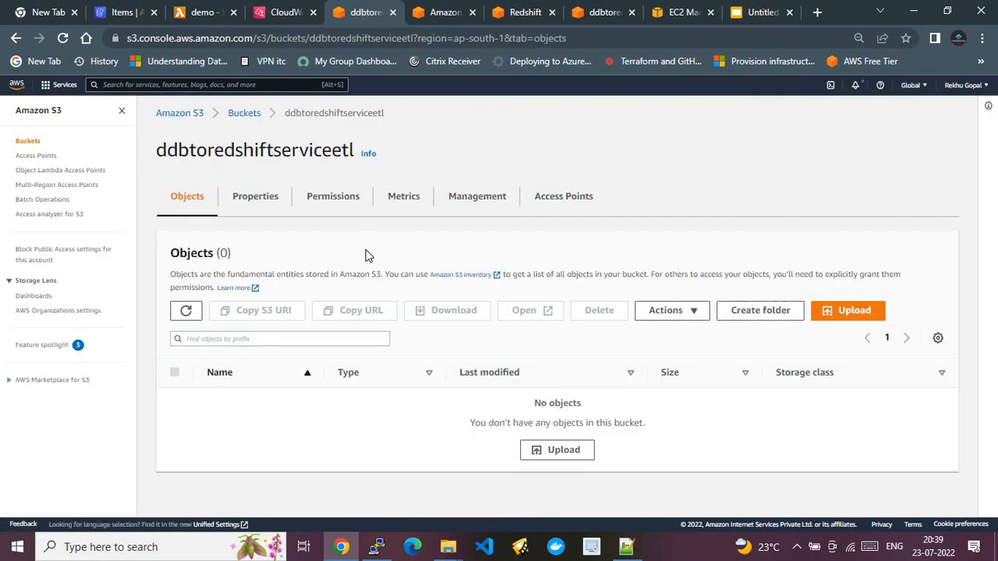
Switch to ProcessingLambda.py in Notepad++ and examine the firehose client, its put_record call and the printed result variable
click(283, 13)
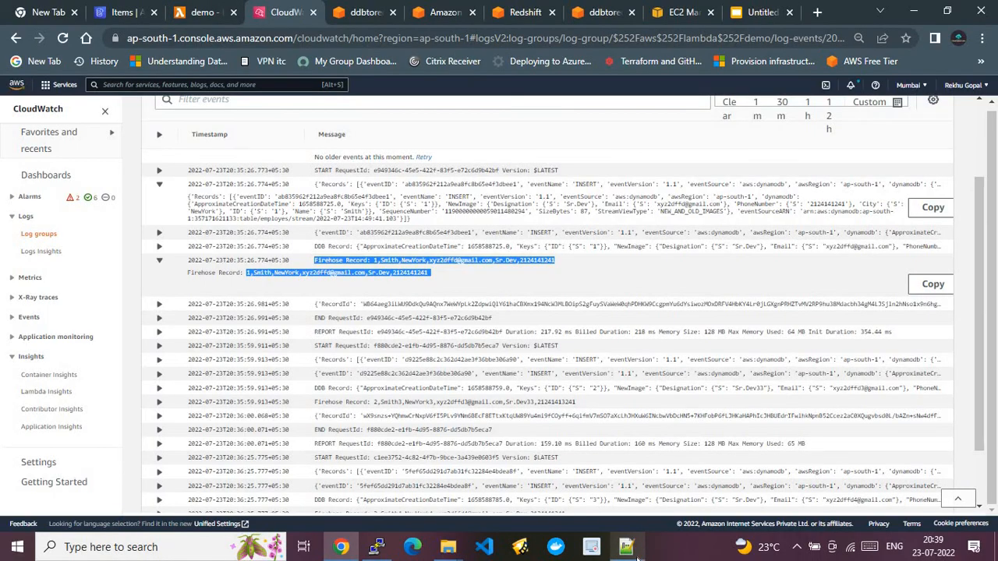
click(628, 548)
click(66, 61)
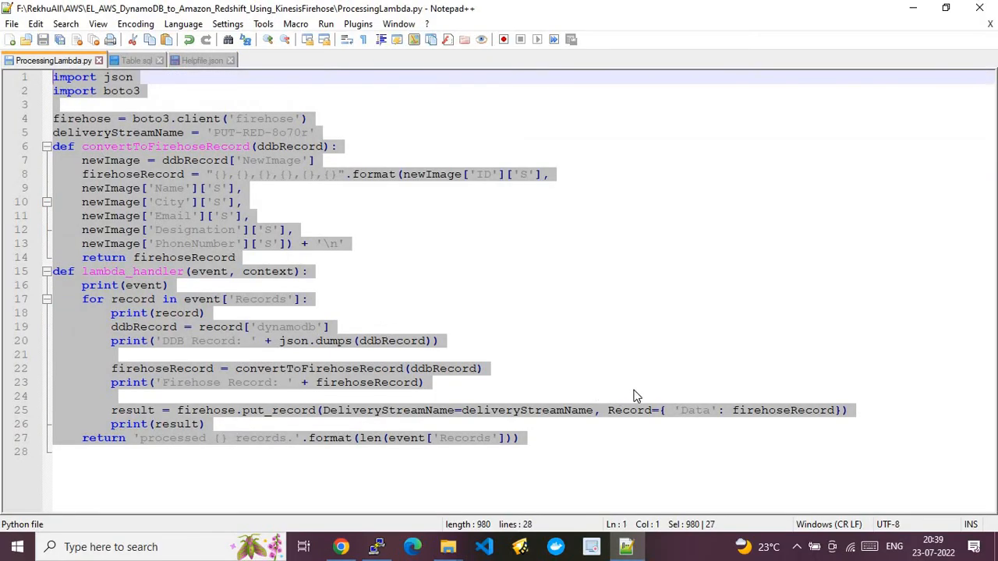
click(634, 396)
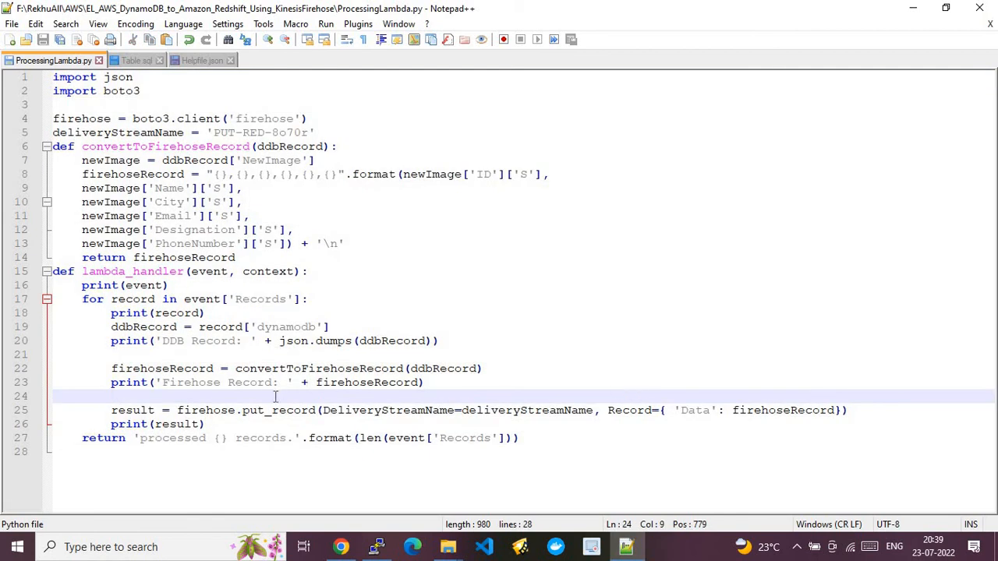
double_click(82, 118)
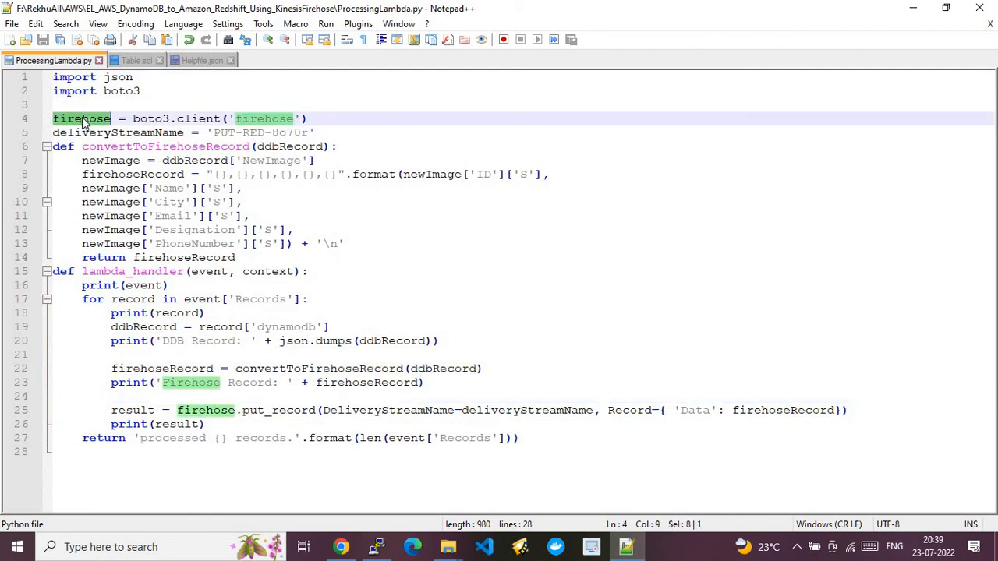
click(259, 412)
double_click(259, 412)
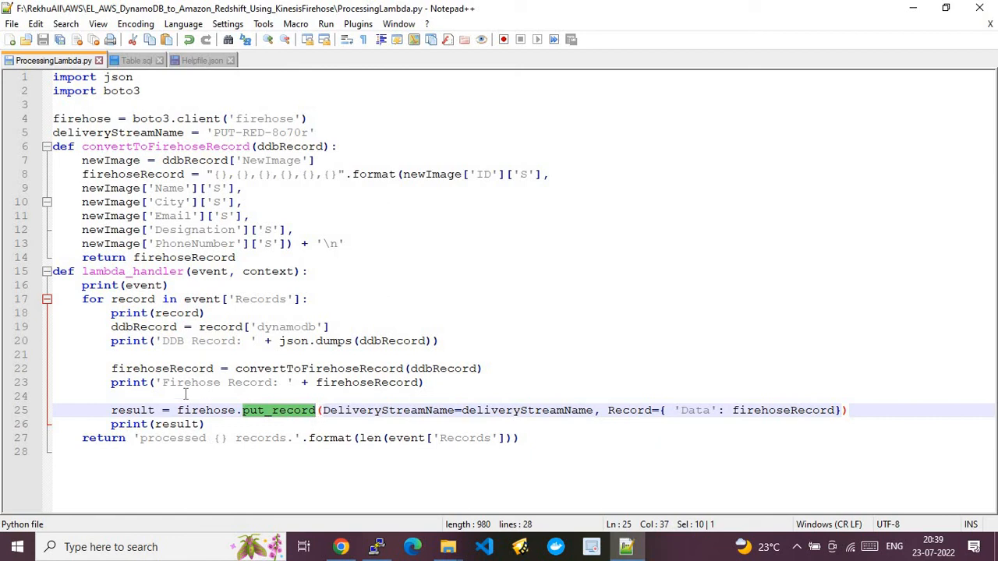
double_click(143, 410)
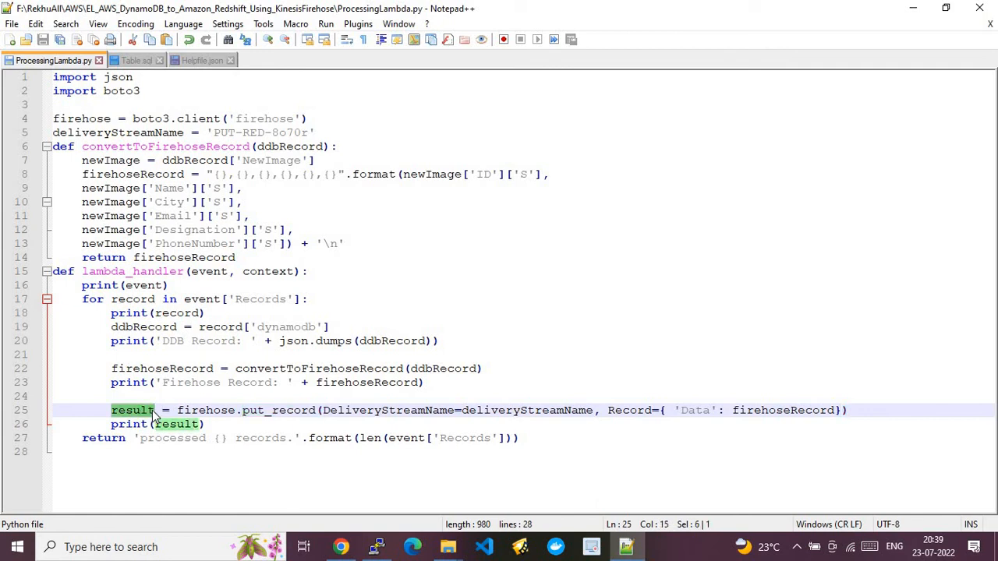
double_click(246, 411)
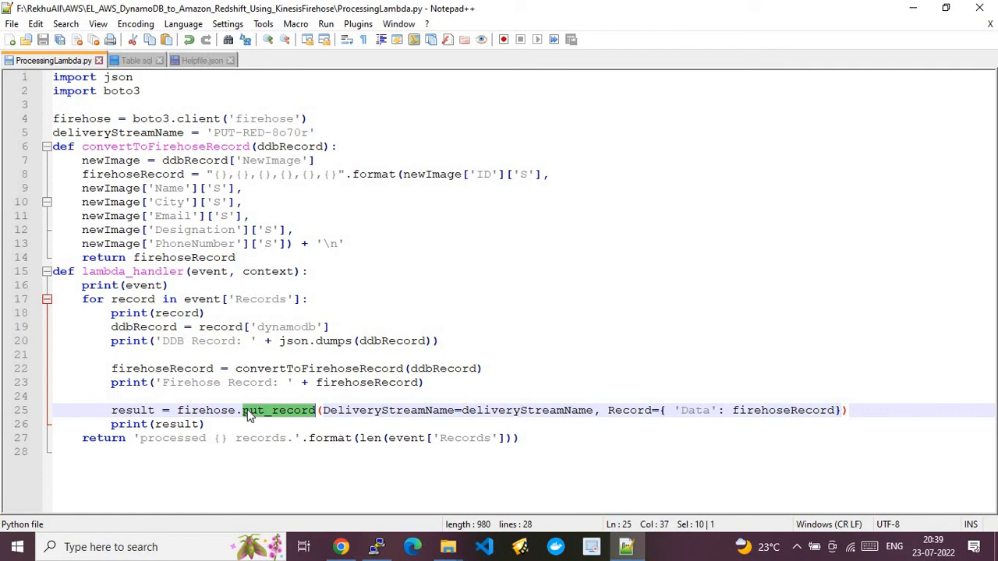
click(130, 411)
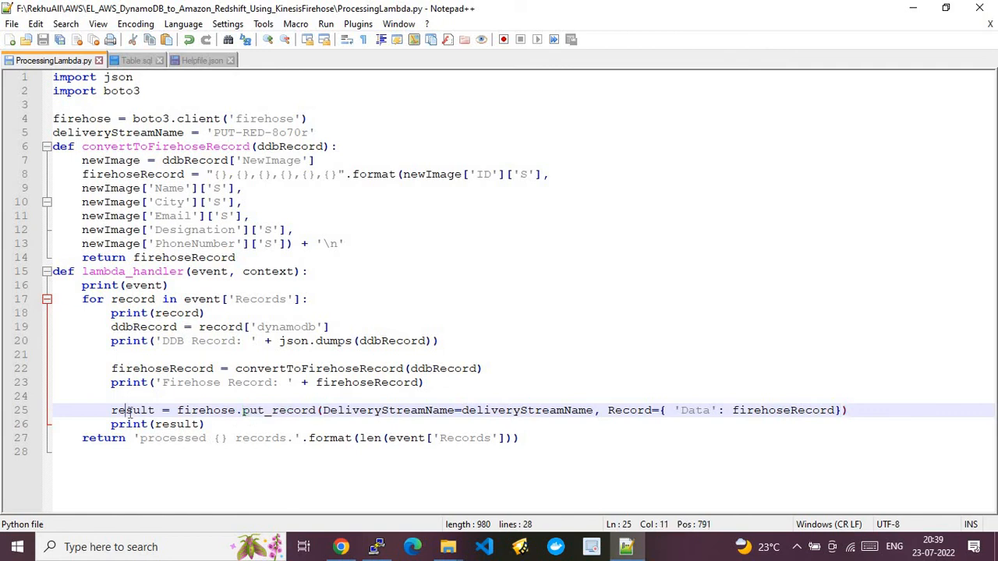
double_click(130, 411)
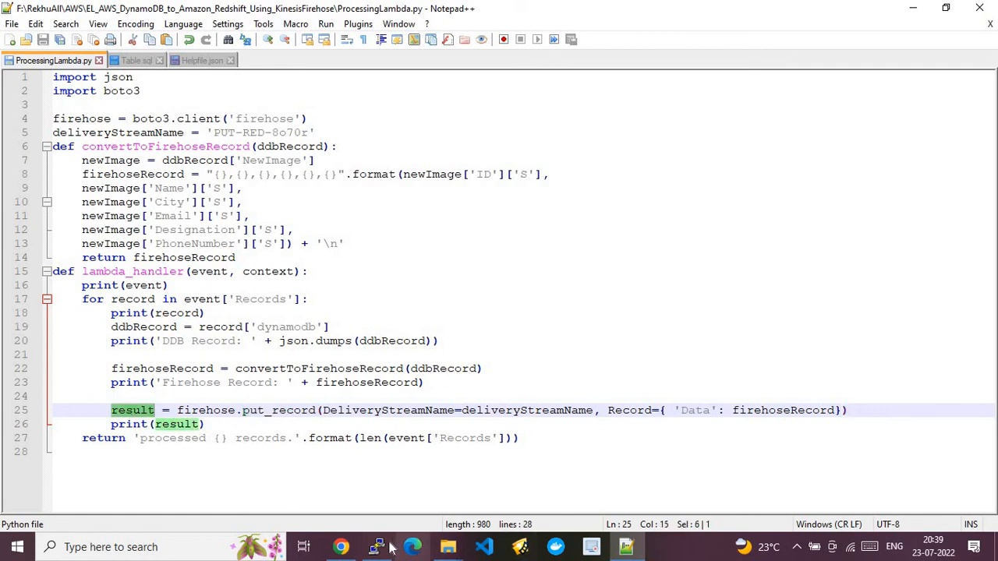
Return to the CloudWatch log in Chrome and examine the HTTP status code in the first invocation's put_record response
click(341, 546)
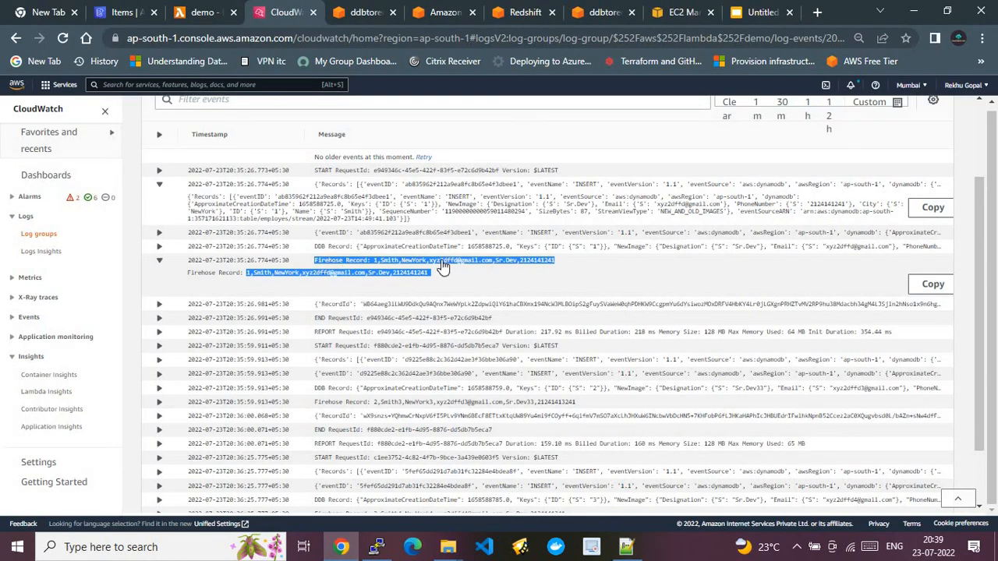
click(442, 266)
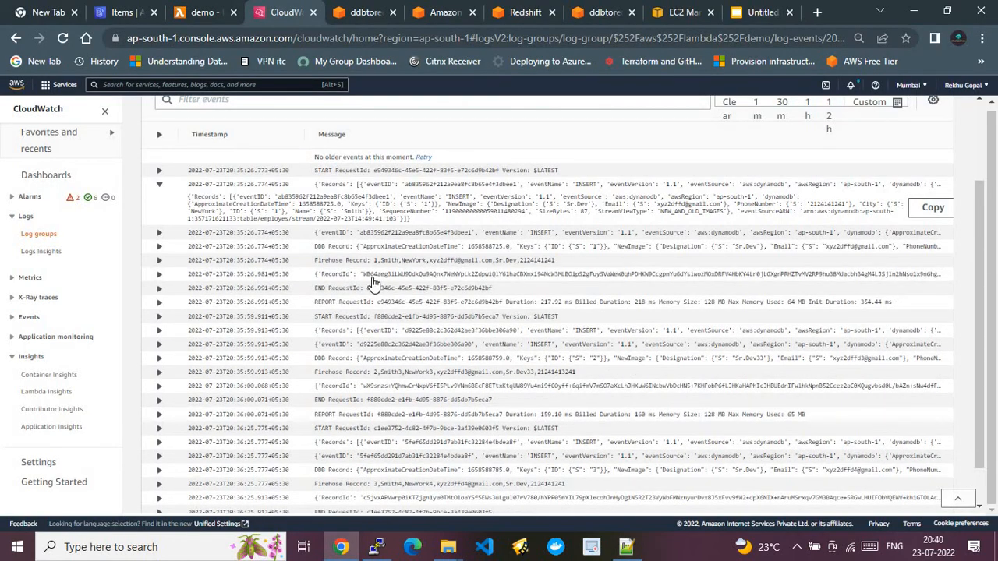
click(373, 279)
drag(409, 317, 185, 291)
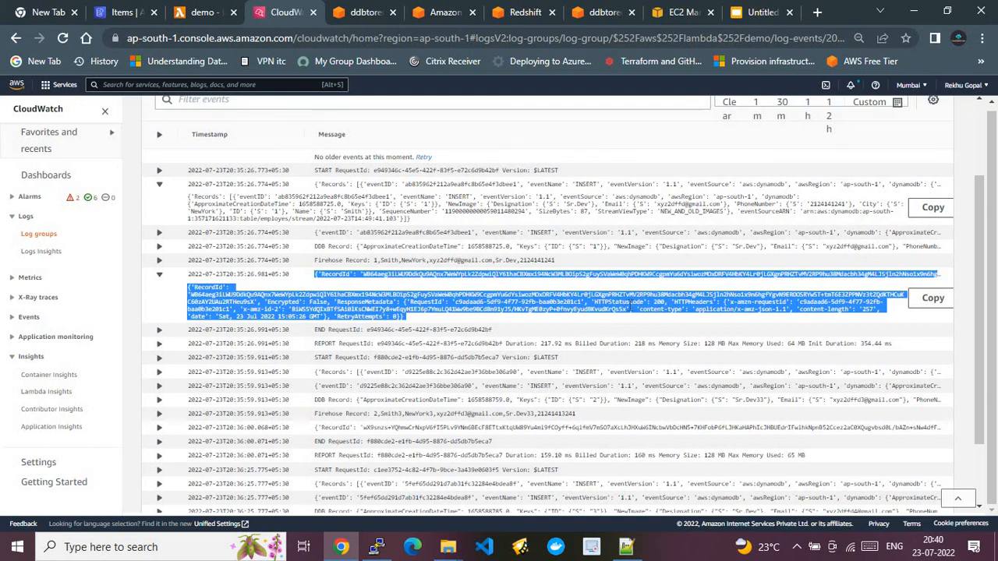
double_click(631, 302)
double_click(661, 303)
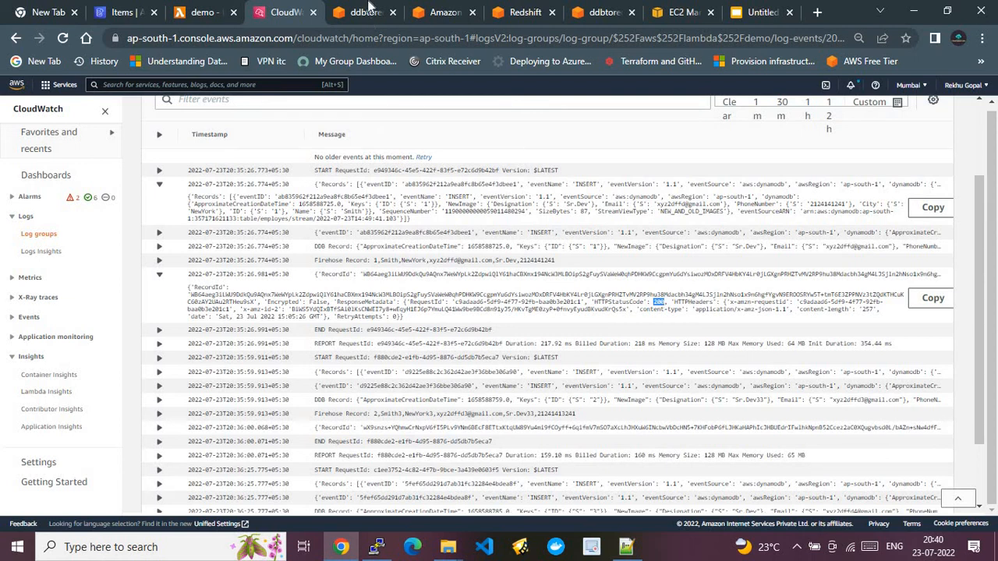
Refresh the Firehose delivery streams list, open PUT-RED-8o70r, and examine its monitoring metrics, configuration and destination error logs
click(428, 18)
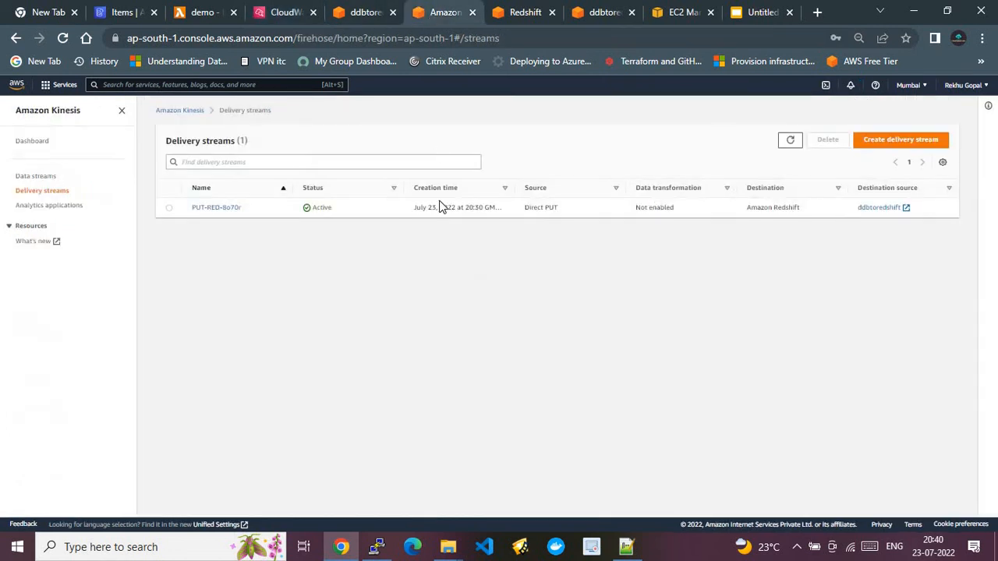
click(790, 142)
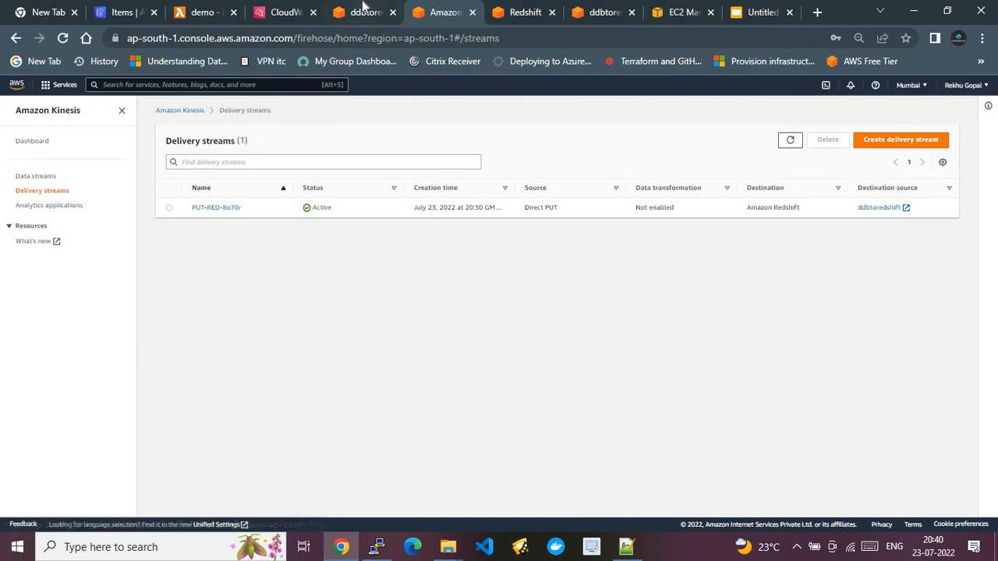
click(220, 209)
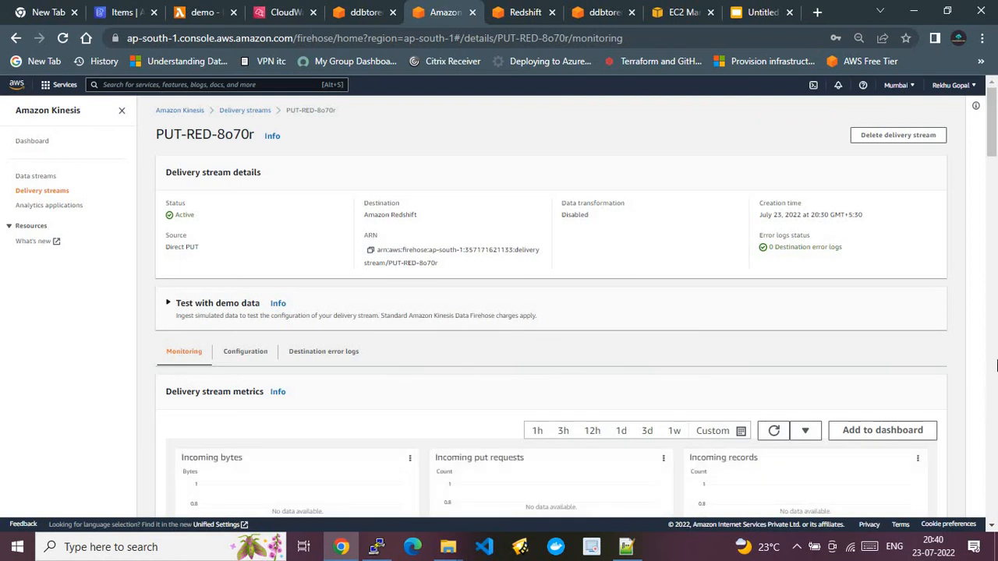
scroll(996, 367, down, 5)
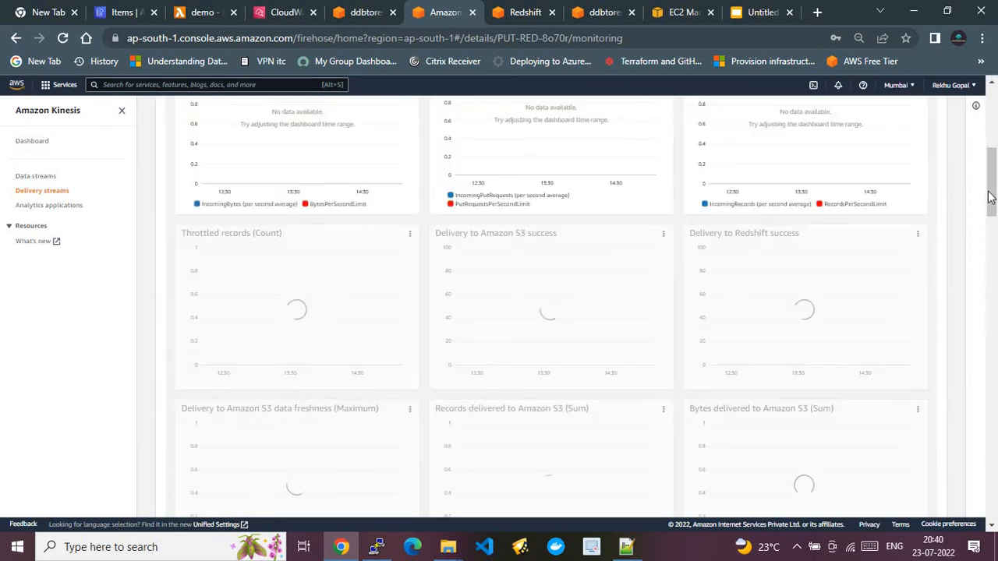
scroll(990, 148, up, 5)
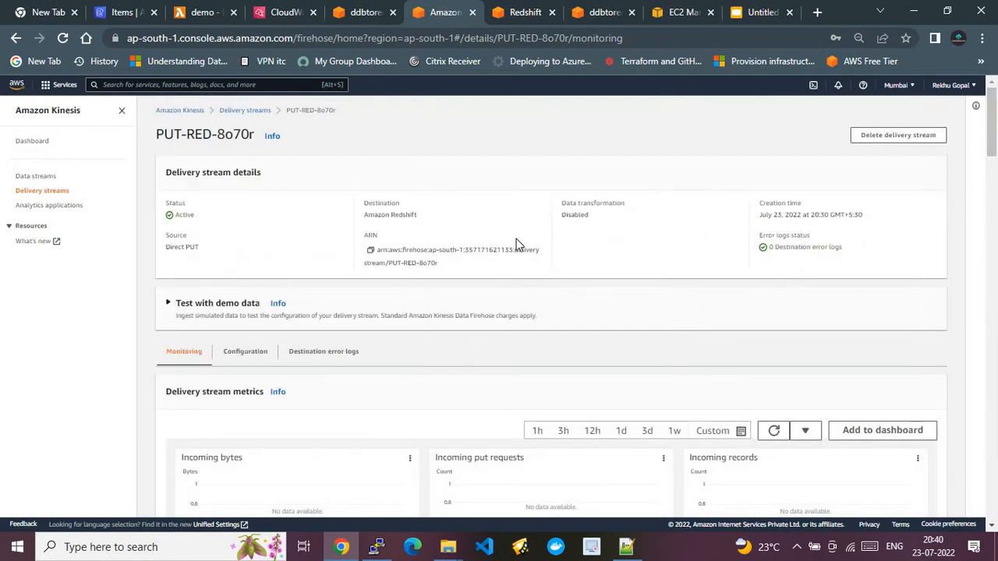
click(242, 360)
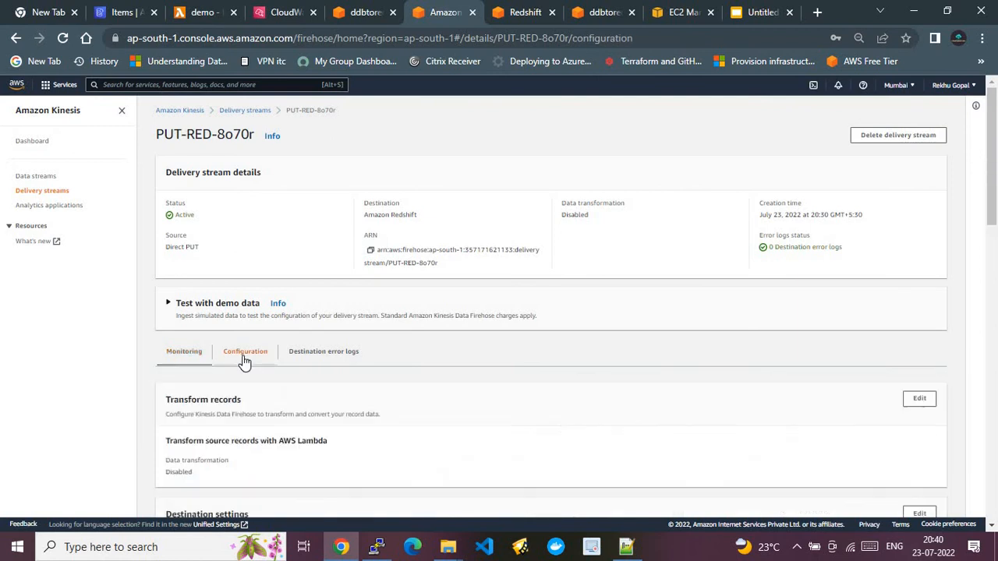
click(306, 355)
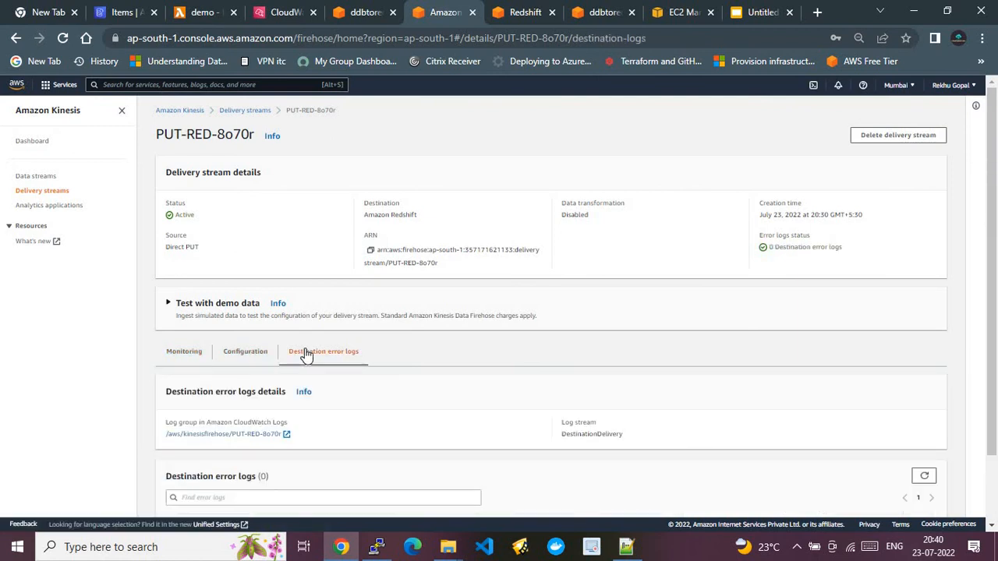
Return to the ddbtoredshiftserviceetl bucket and refresh its objects list to check for delivered data
click(347, 11)
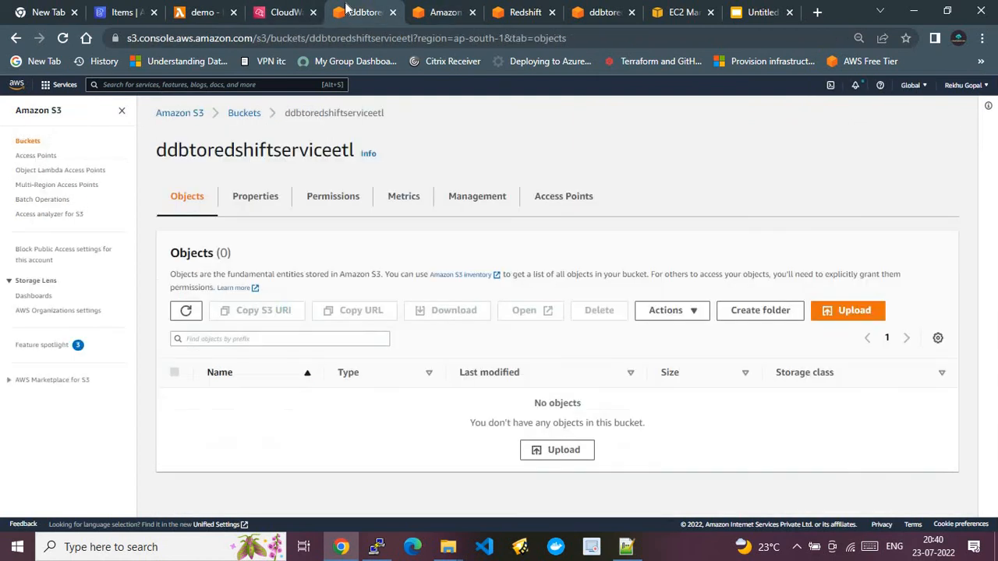
click(189, 311)
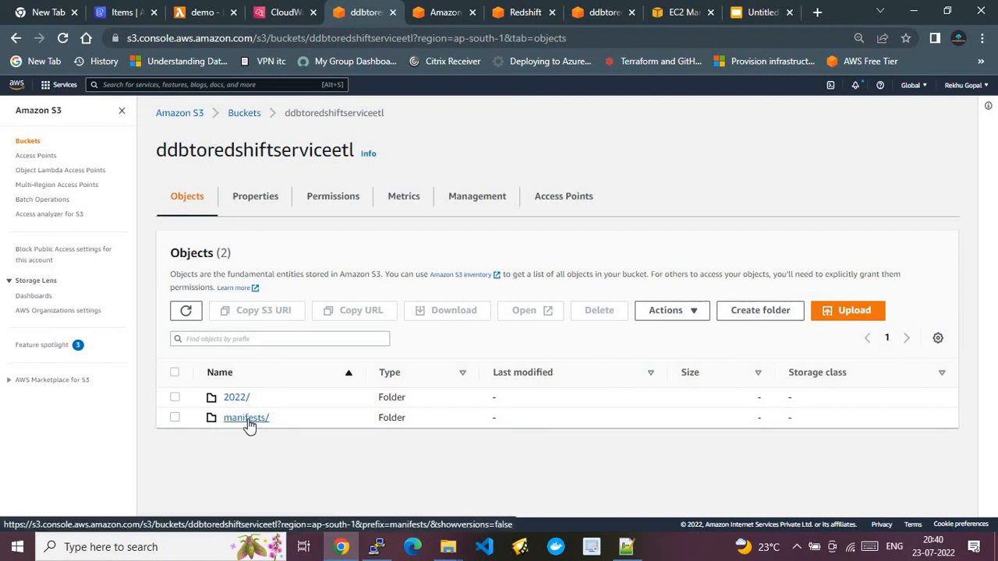
Examine the Redshift COPY command in the delivery stream's configuration, including its target table and S3 source path
click(437, 12)
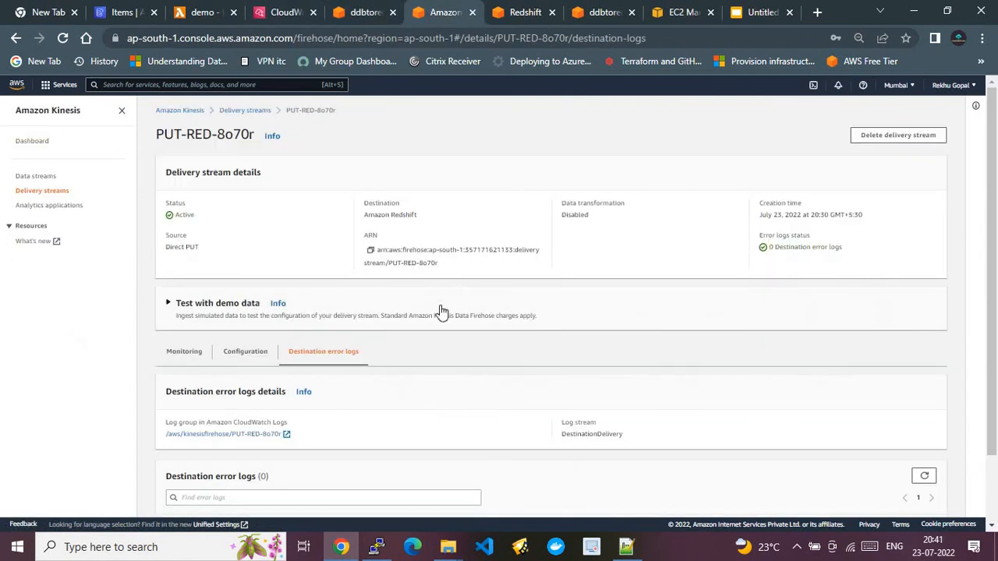
click(262, 355)
drag(993, 203, 995, 348)
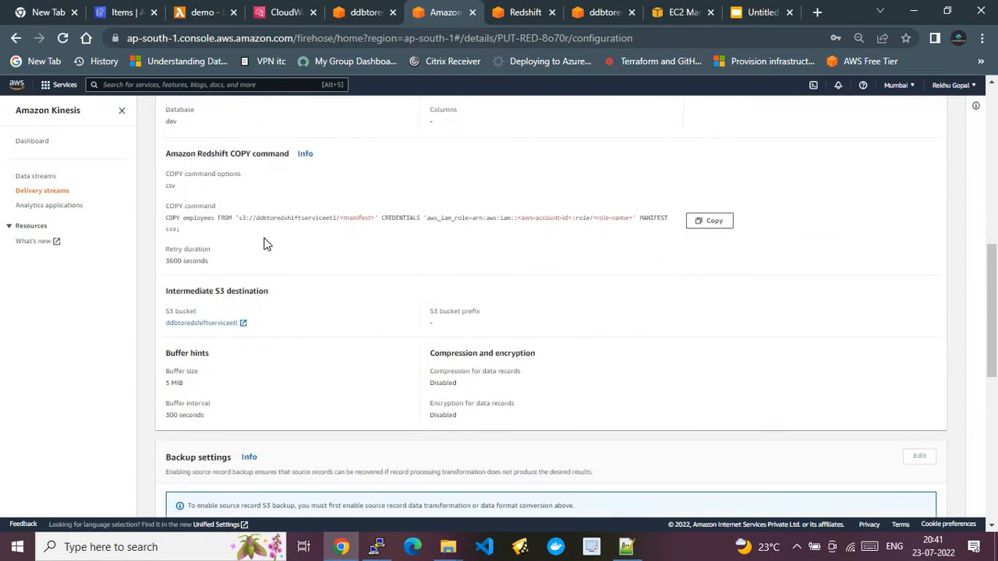
double_click(195, 219)
drag(241, 223, 340, 226)
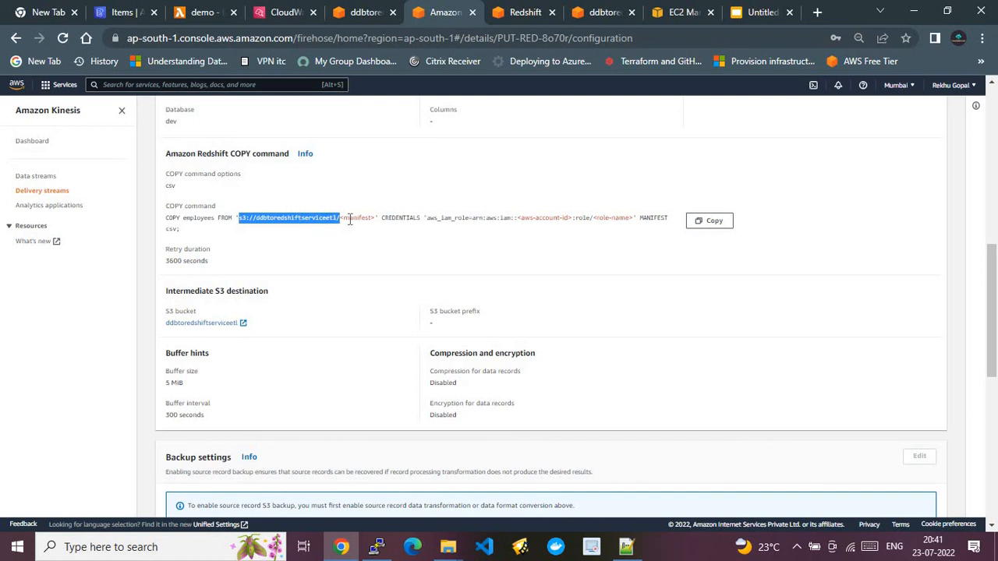
Open the bucket's manifests/ folder and relate it to the MANIFEST option in the delivery stream's COPY command
click(359, 12)
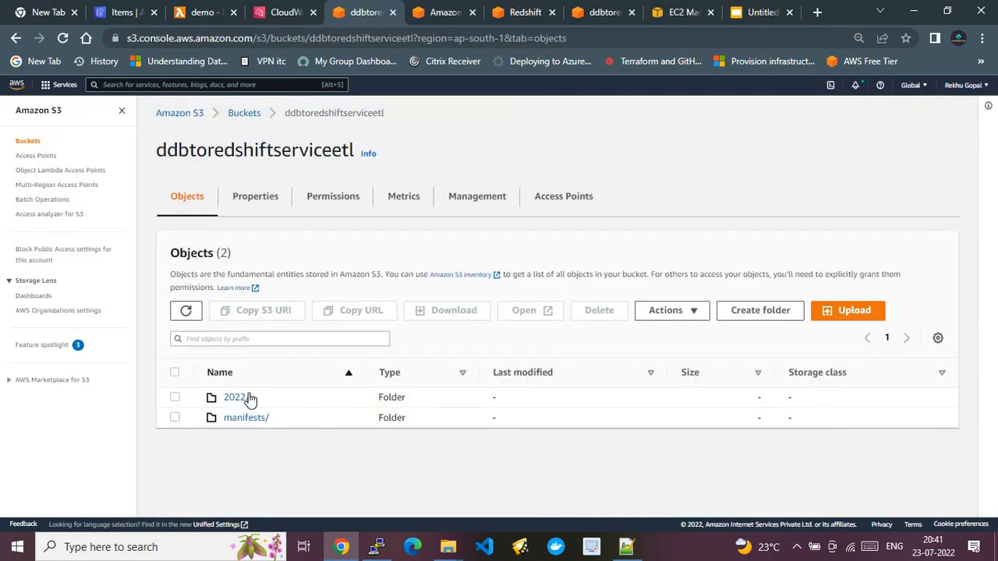
click(247, 418)
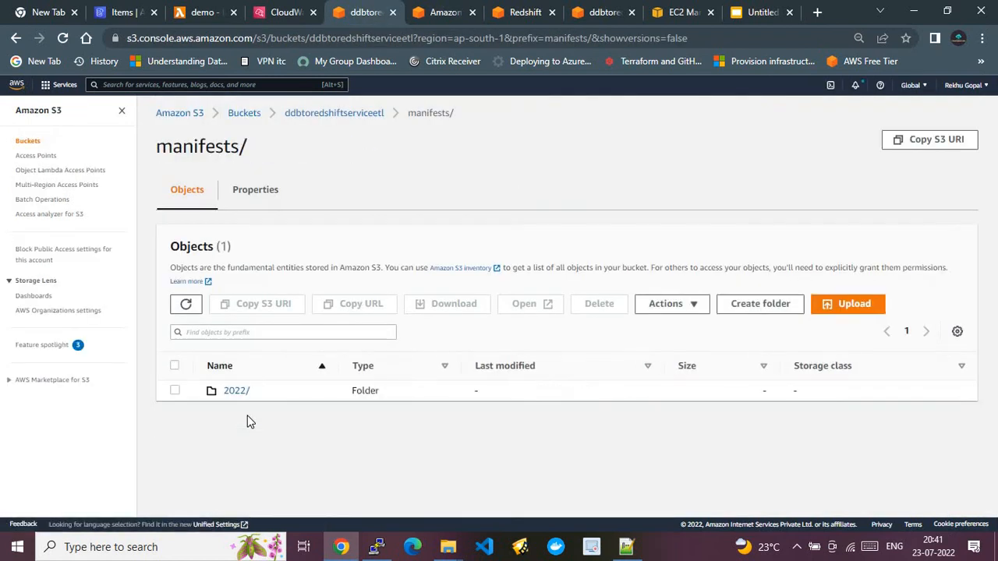
click(465, 11)
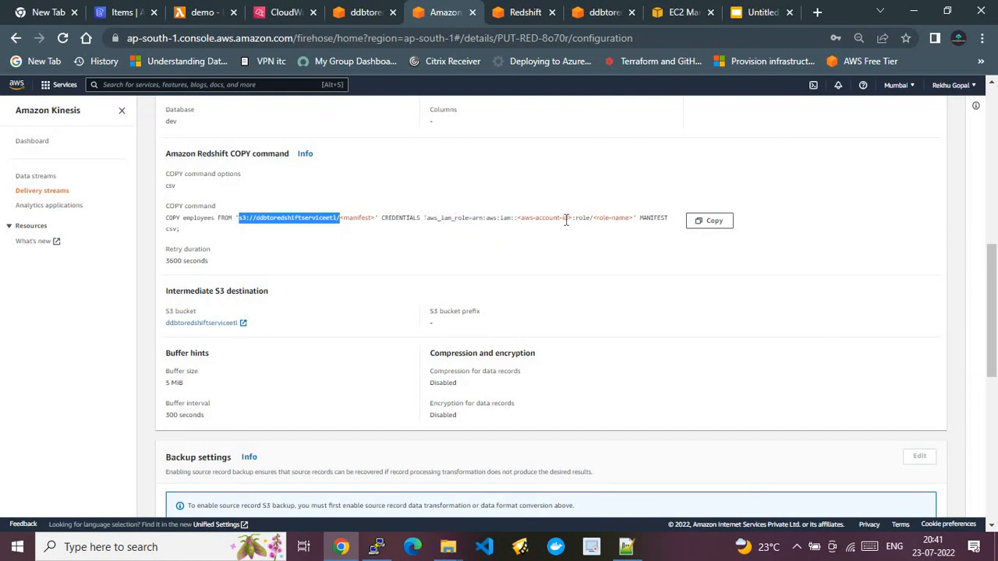
double_click(648, 218)
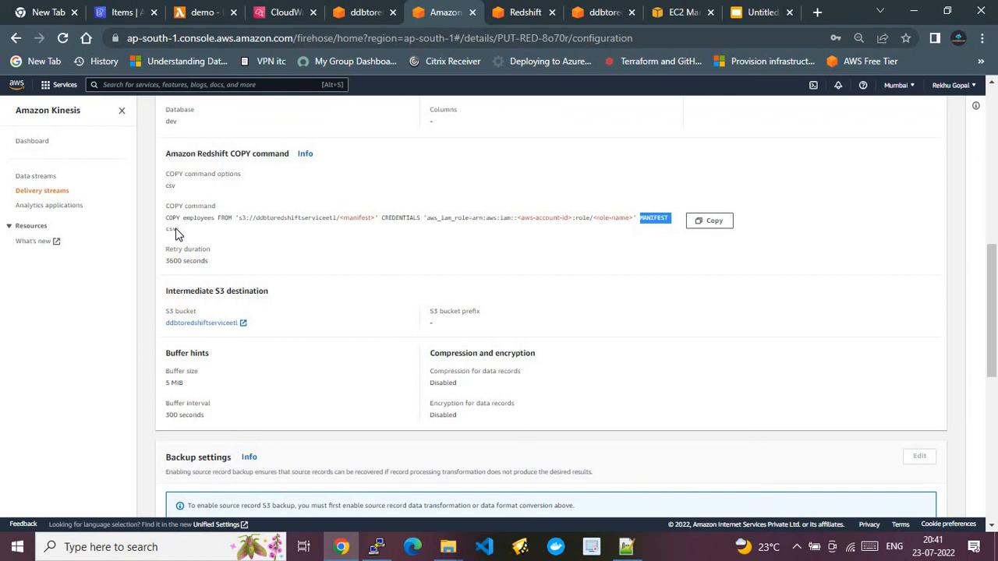
Copy the first invocation's Firehose record from the CloudWatch log and paste it into a new Notepad++ file
click(267, 9)
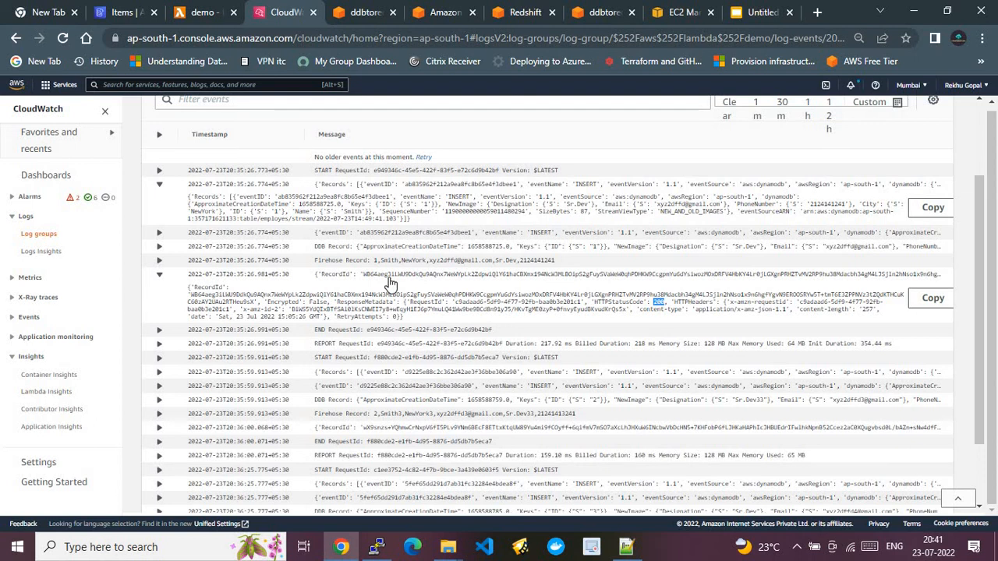
click(399, 263)
drag(432, 271, 246, 273)
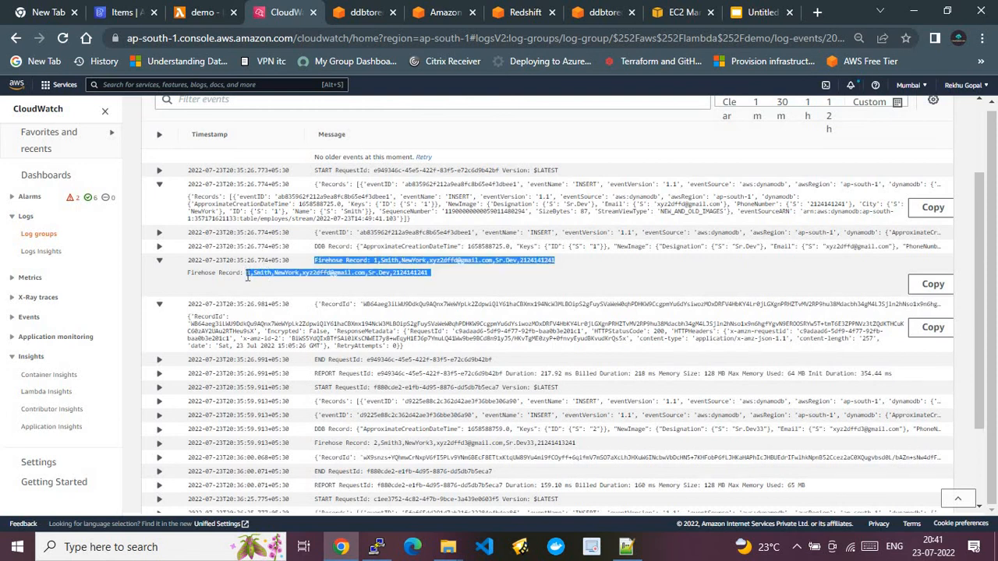
click(626, 546)
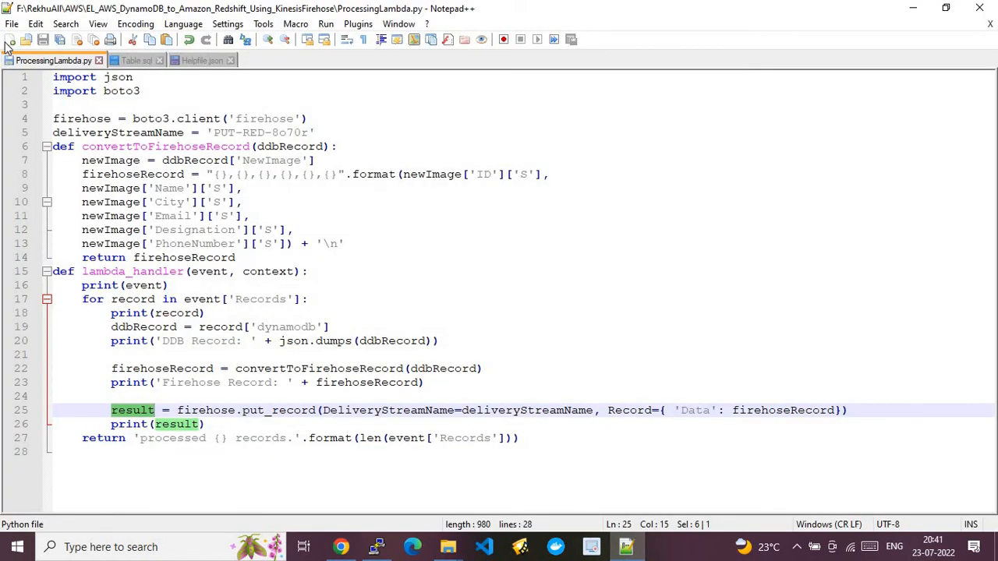
click(9, 40)
key(ctrl+v)
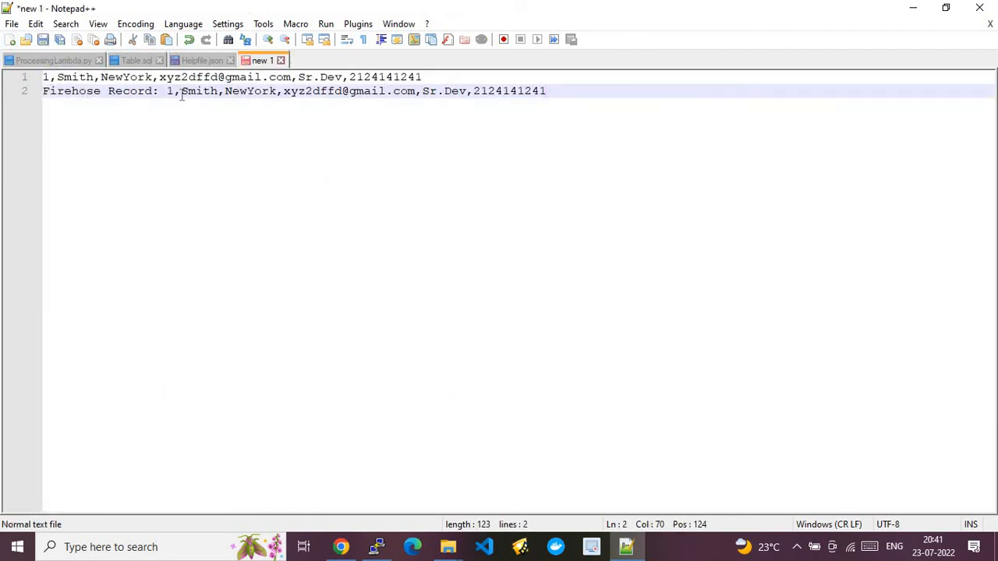
Remove the duplicate line and the "Firehose Record:" prefix, leaving a single line of comma-separated values
drag(166, 90, 27, 90)
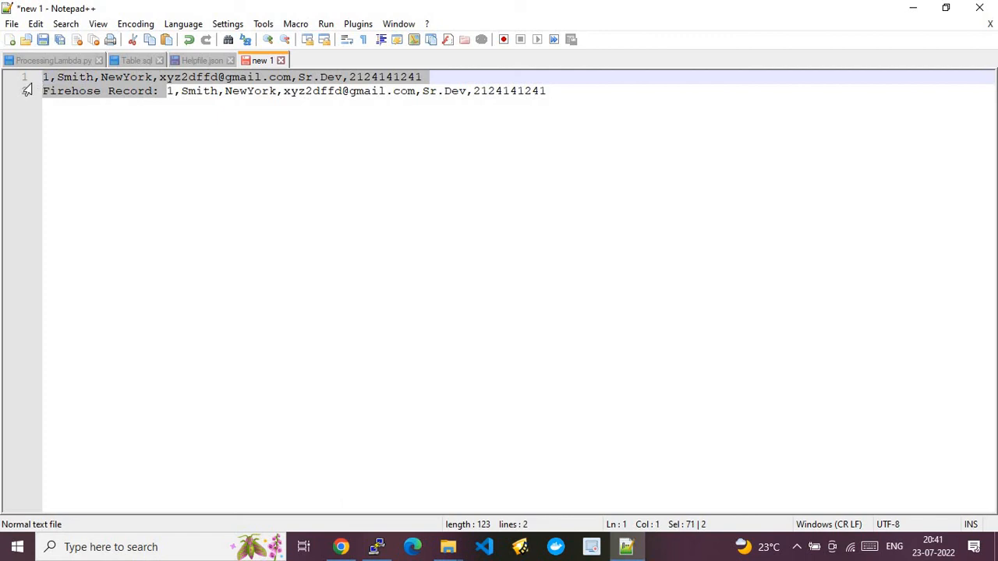
key(Delete)
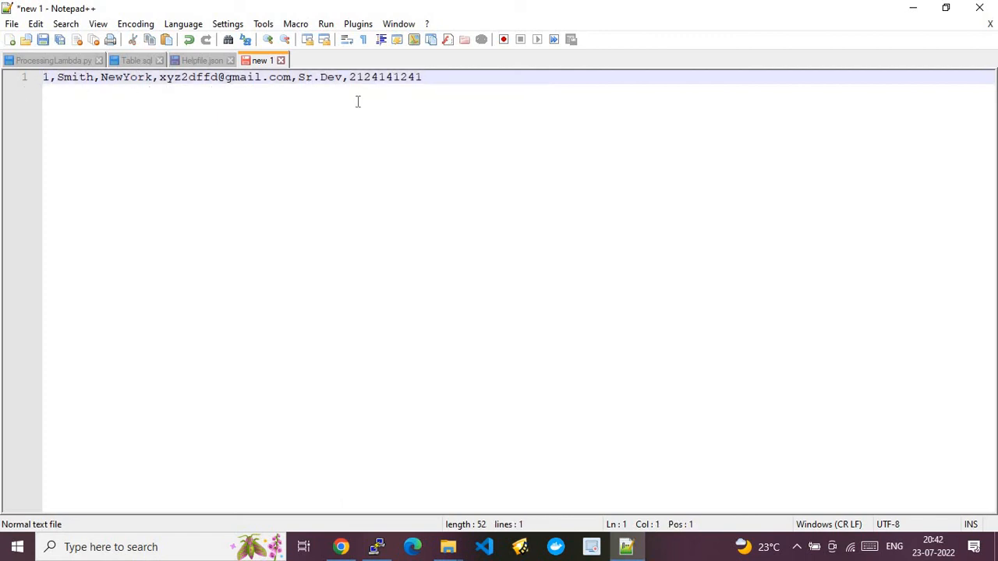
click(460, 80)
Switch to Chrome, rerun SELECT * FROM employees in the Redshift query editor, and compare the rows with the DynamoDB employes items
click(341, 548)
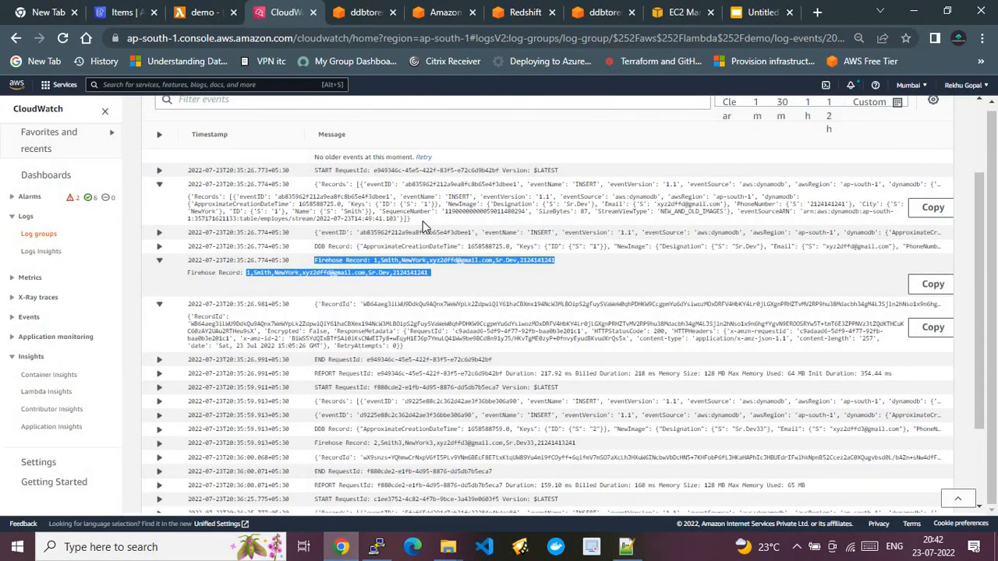
click(616, 9)
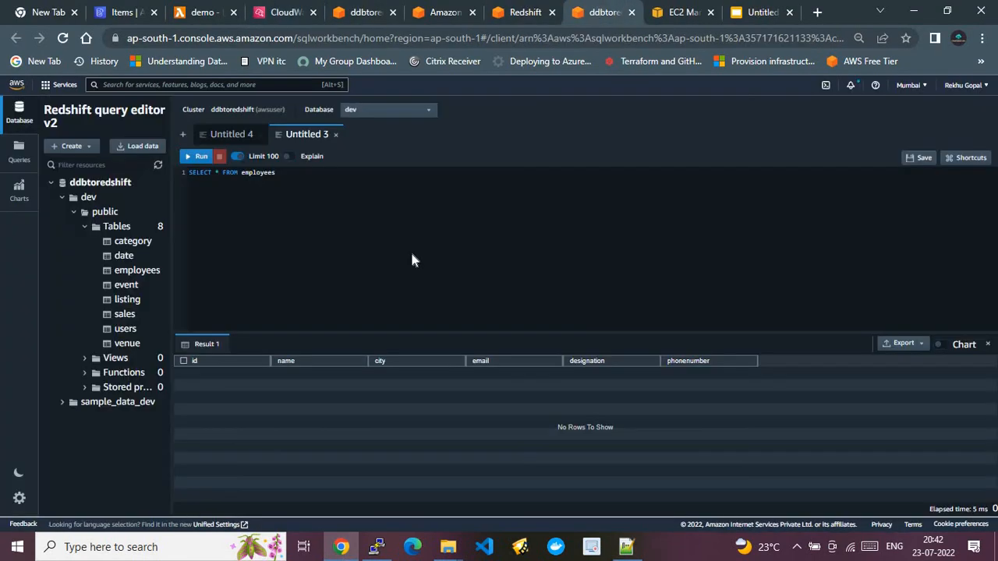
click(191, 158)
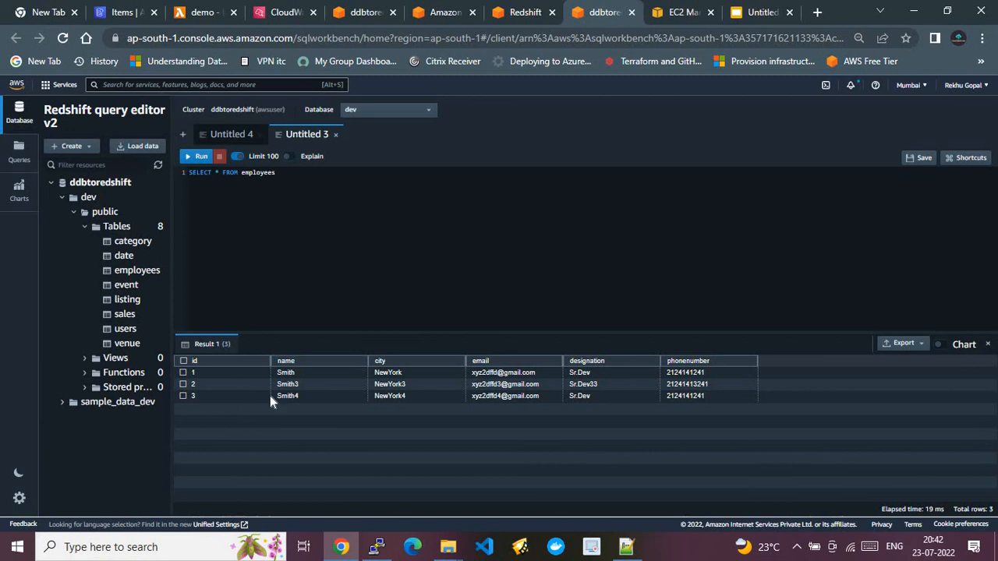
click(131, 22)
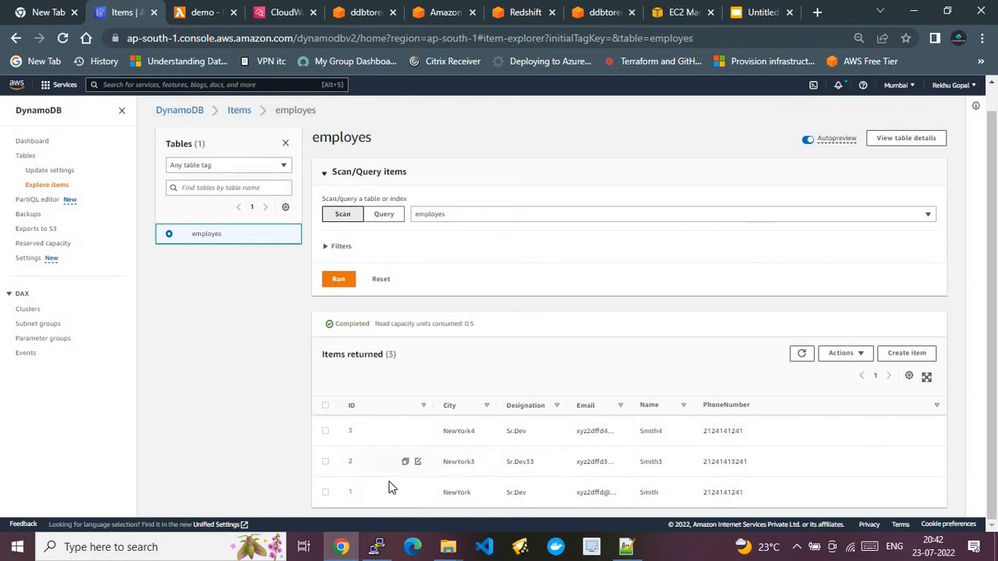
click(600, 12)
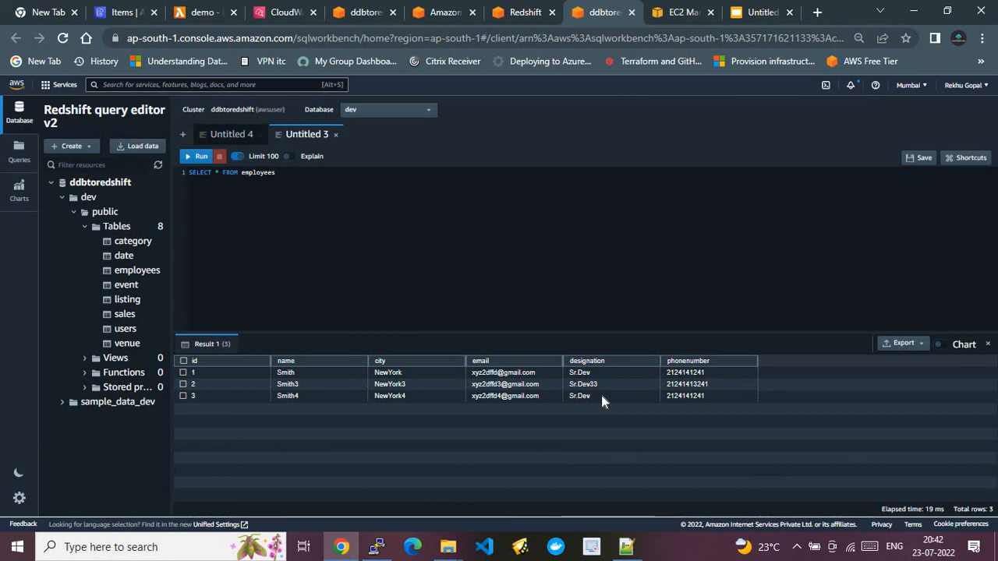
Open the untitled Google Slides presentation
click(763, 10)
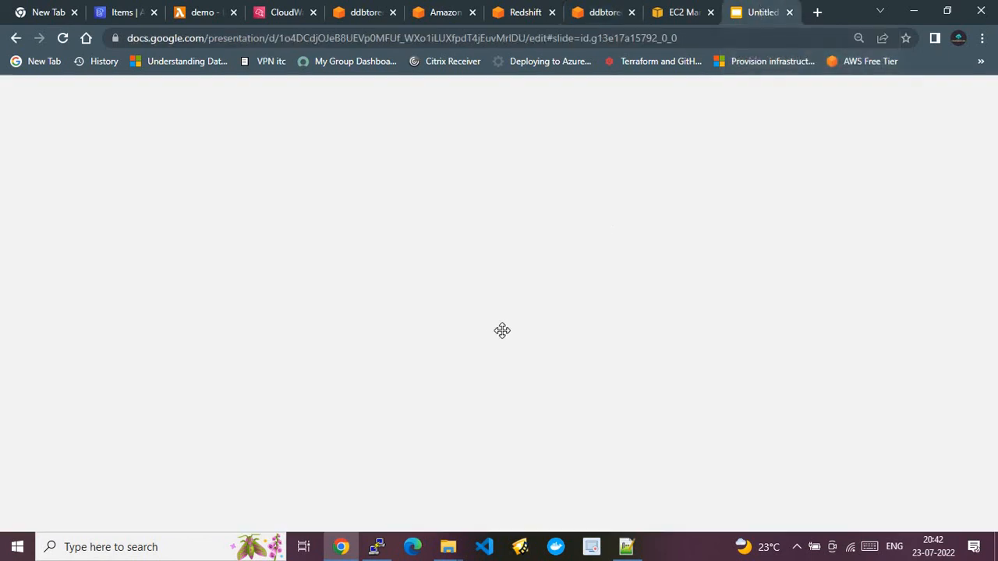